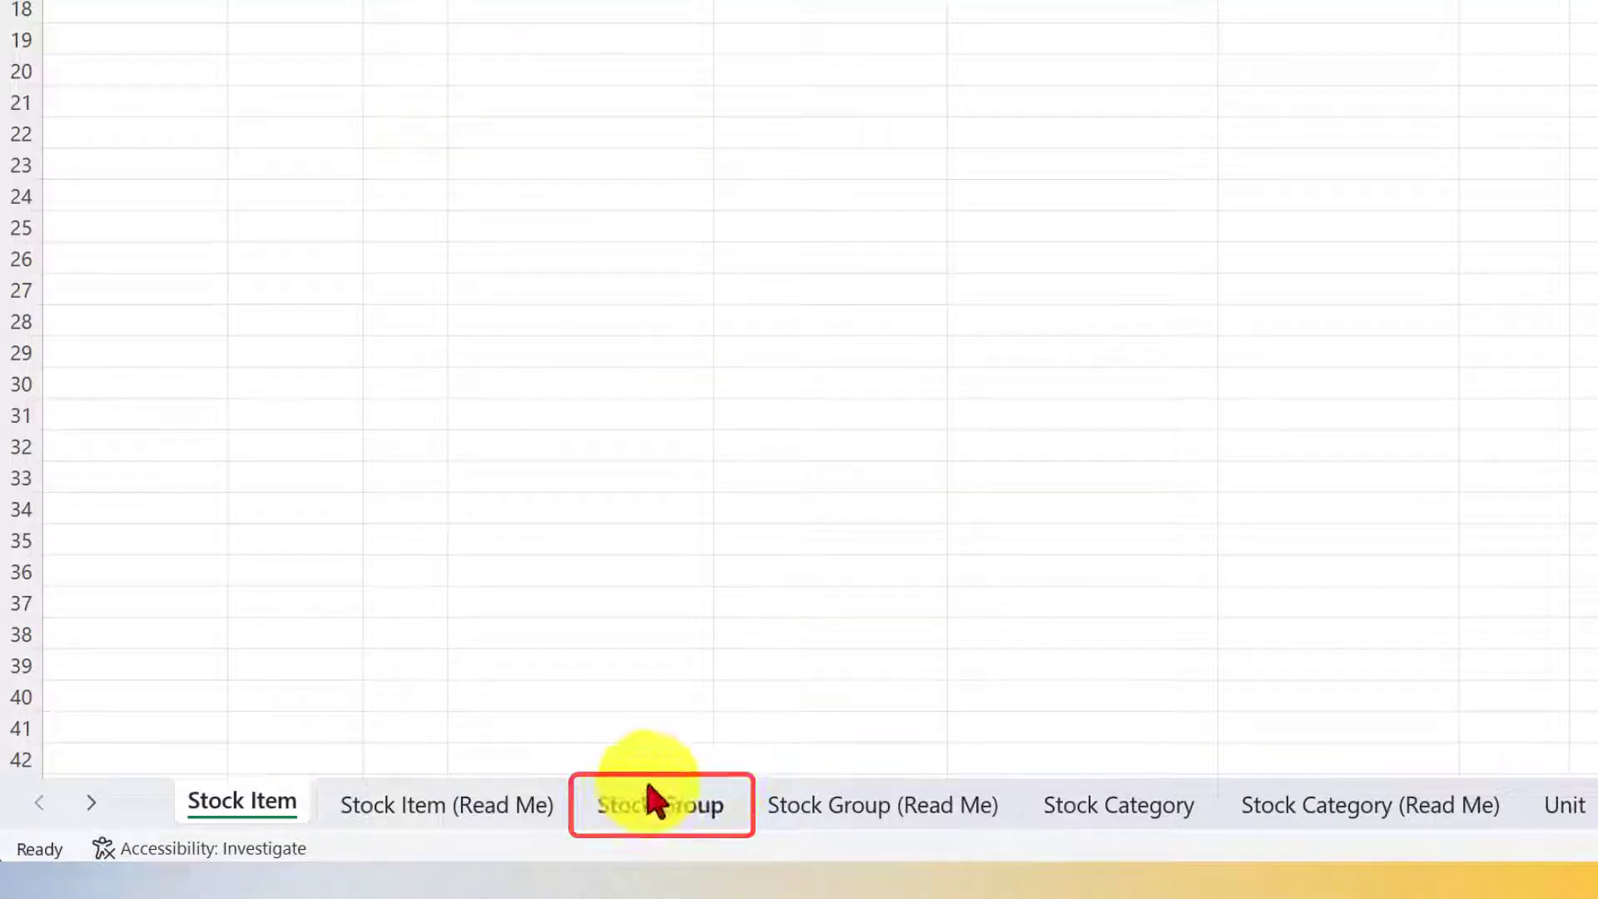
# - Review the Stock Group and Unit worksheets in the AllInventoryMasters workbook
pyautogui.click(676, 812)
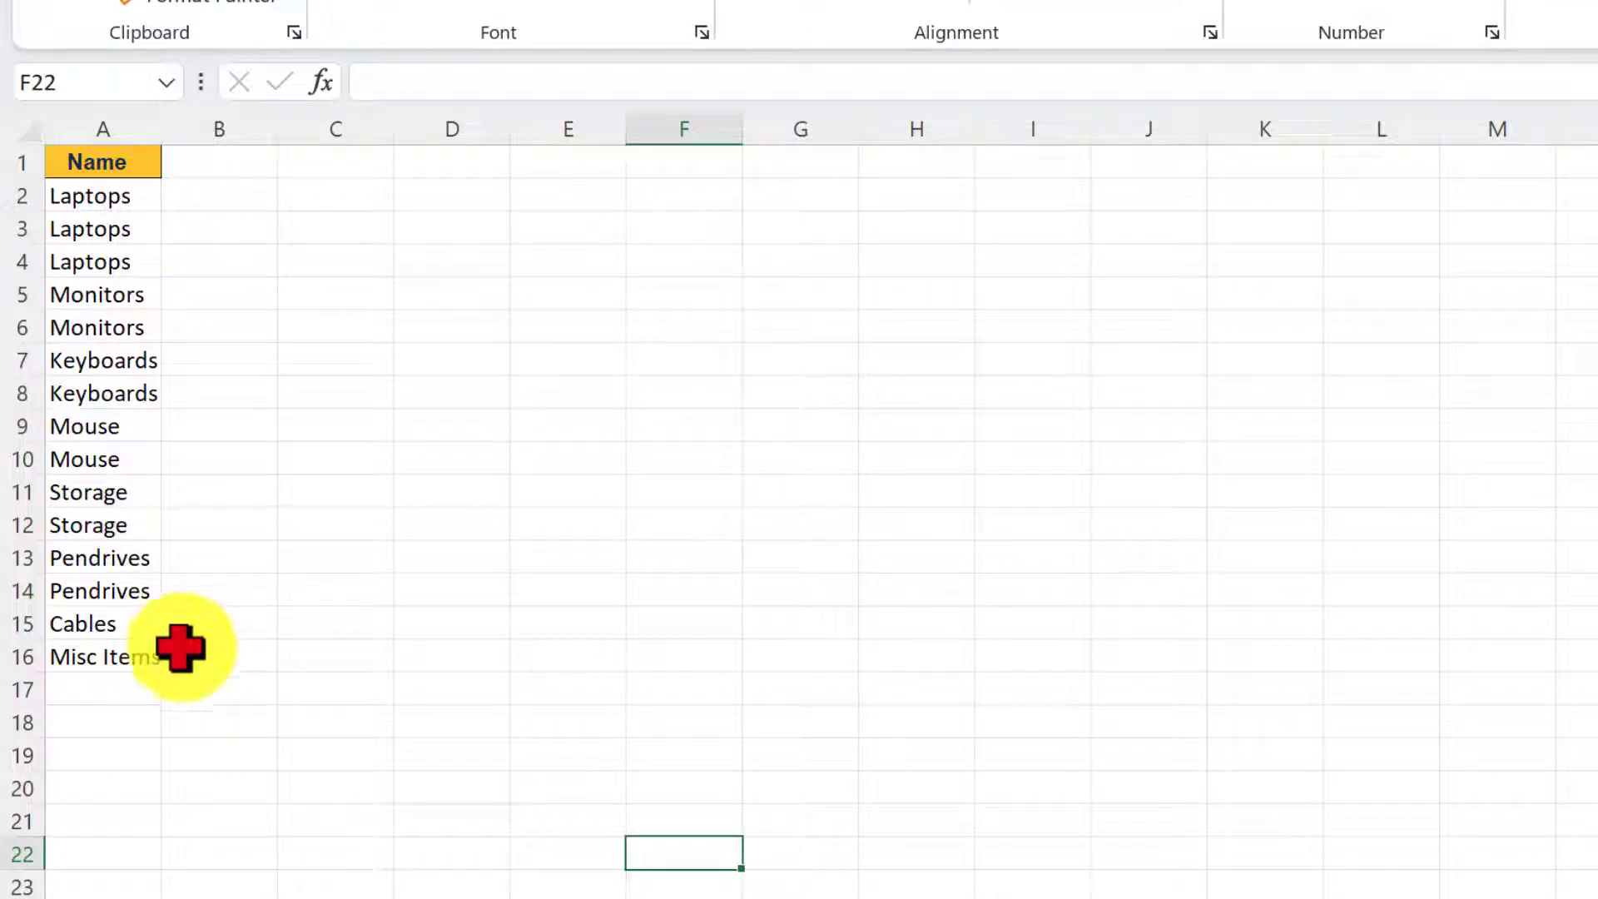
pyautogui.hotkey('ctrl', 'pageup')
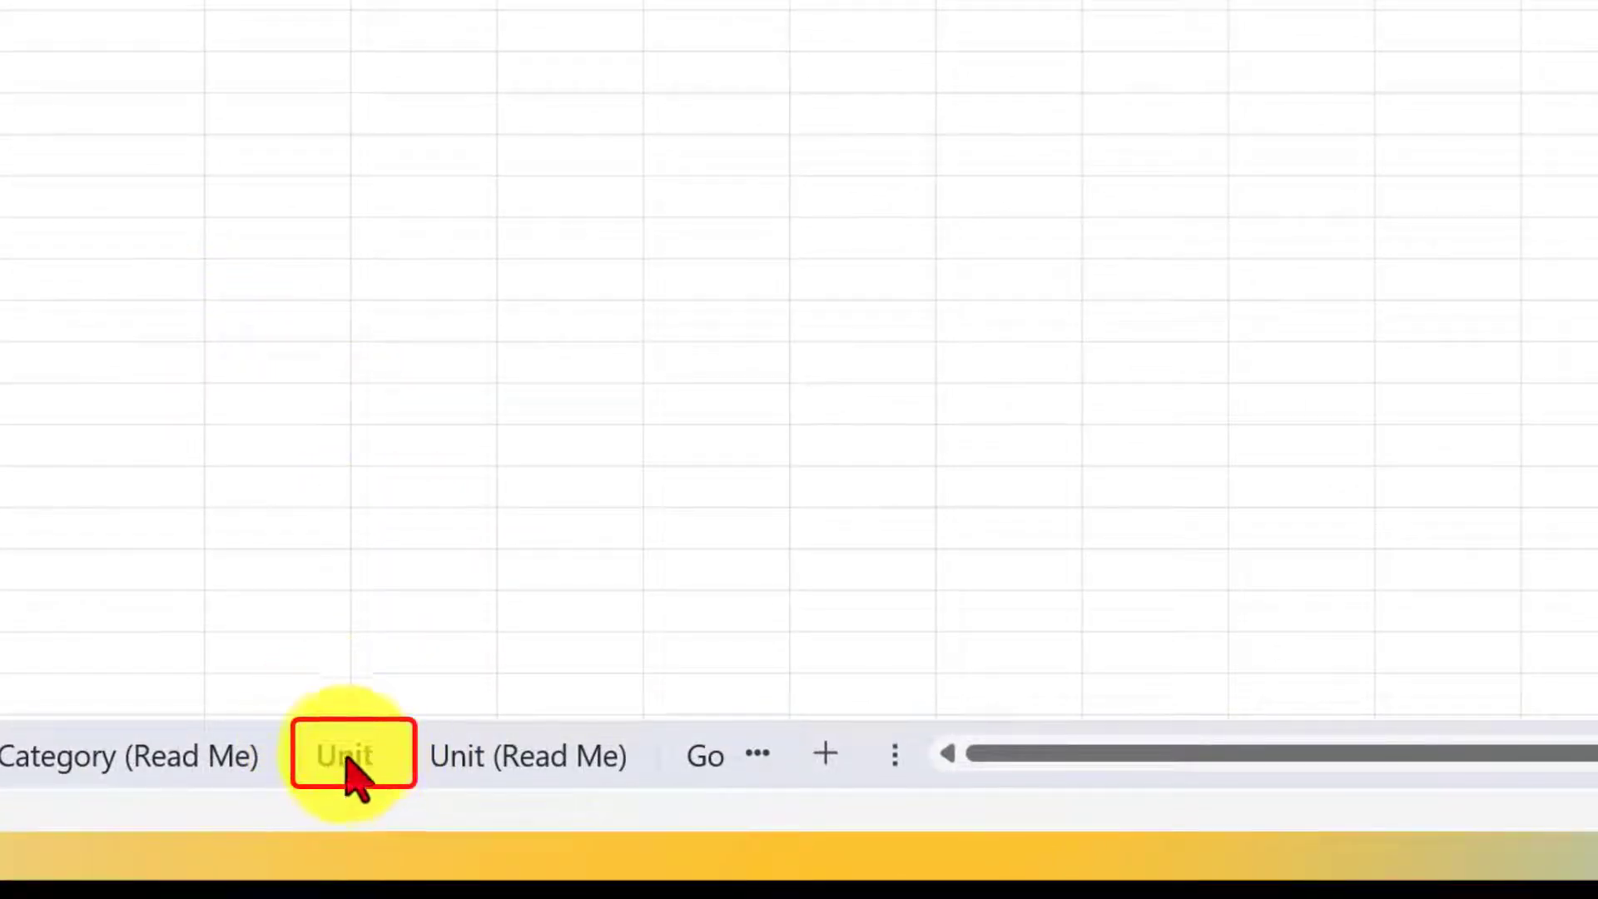
pyautogui.click(354, 758)
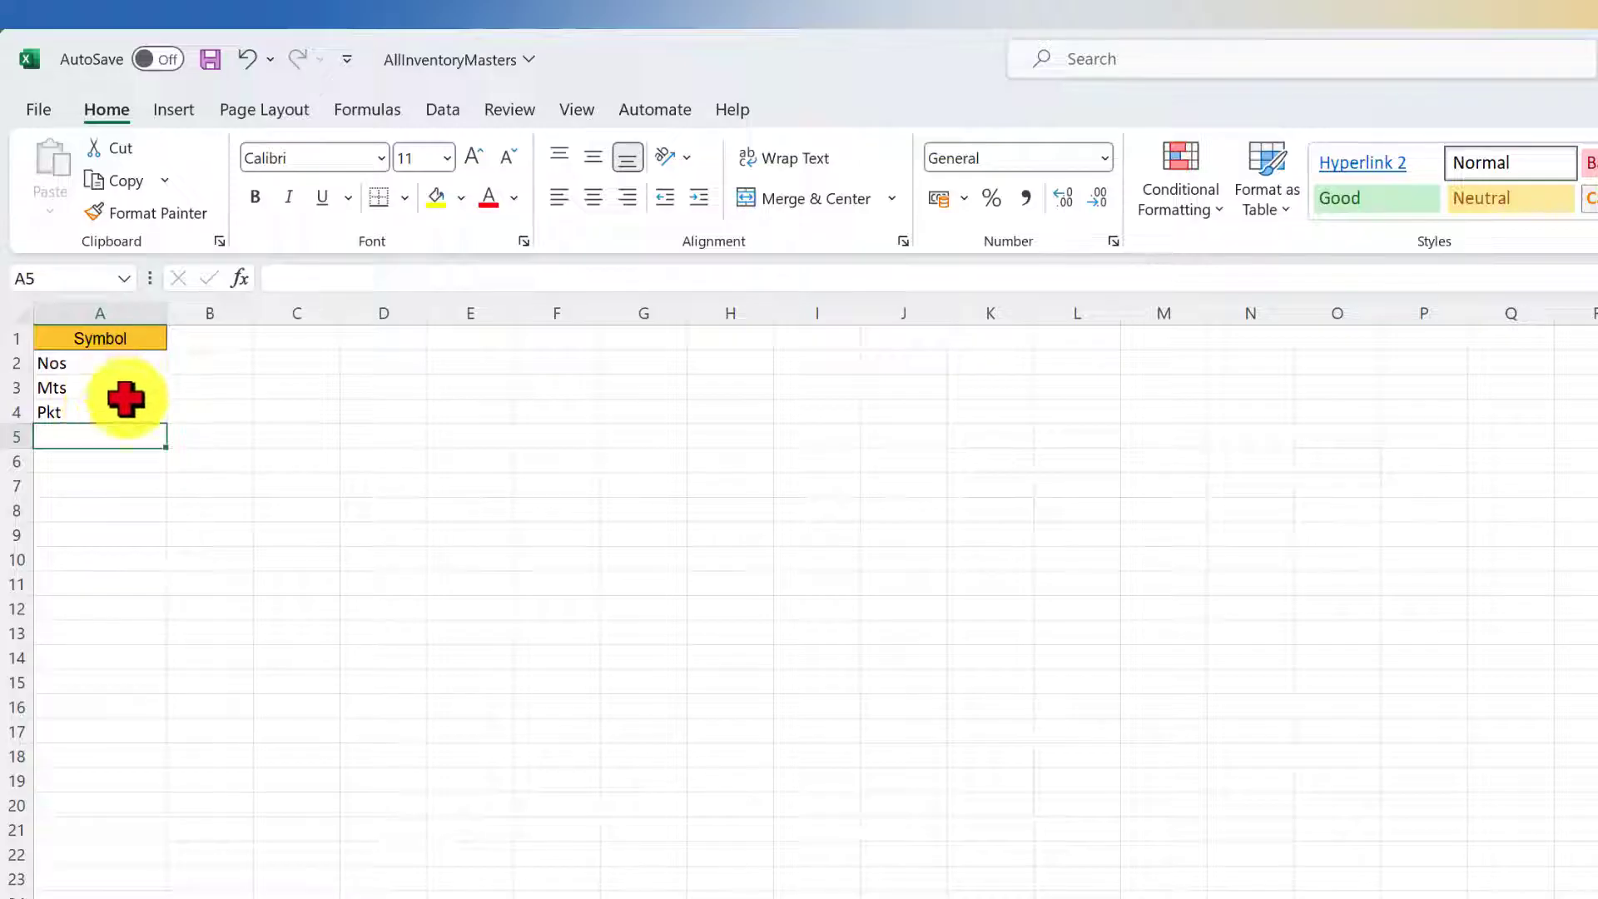
pyautogui.click(395, 897)
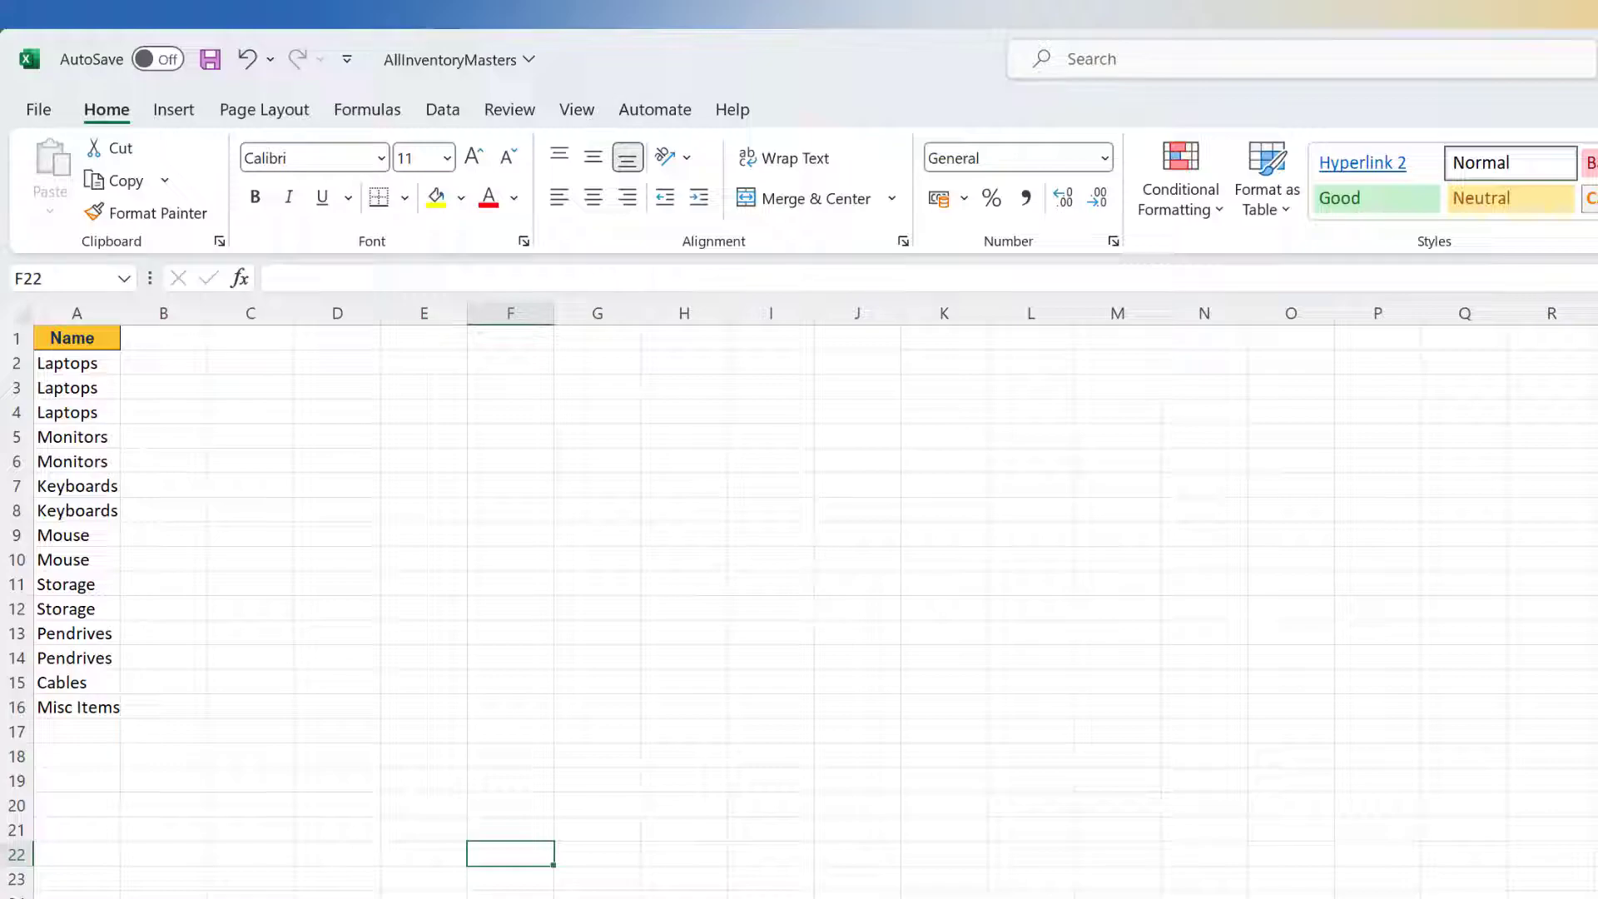
# - Switch to TallyPrime and start an Excel masters import with AllInventoryMasters.xlsx from D:\ExcelData as the file
pyautogui.click(1507, 33)
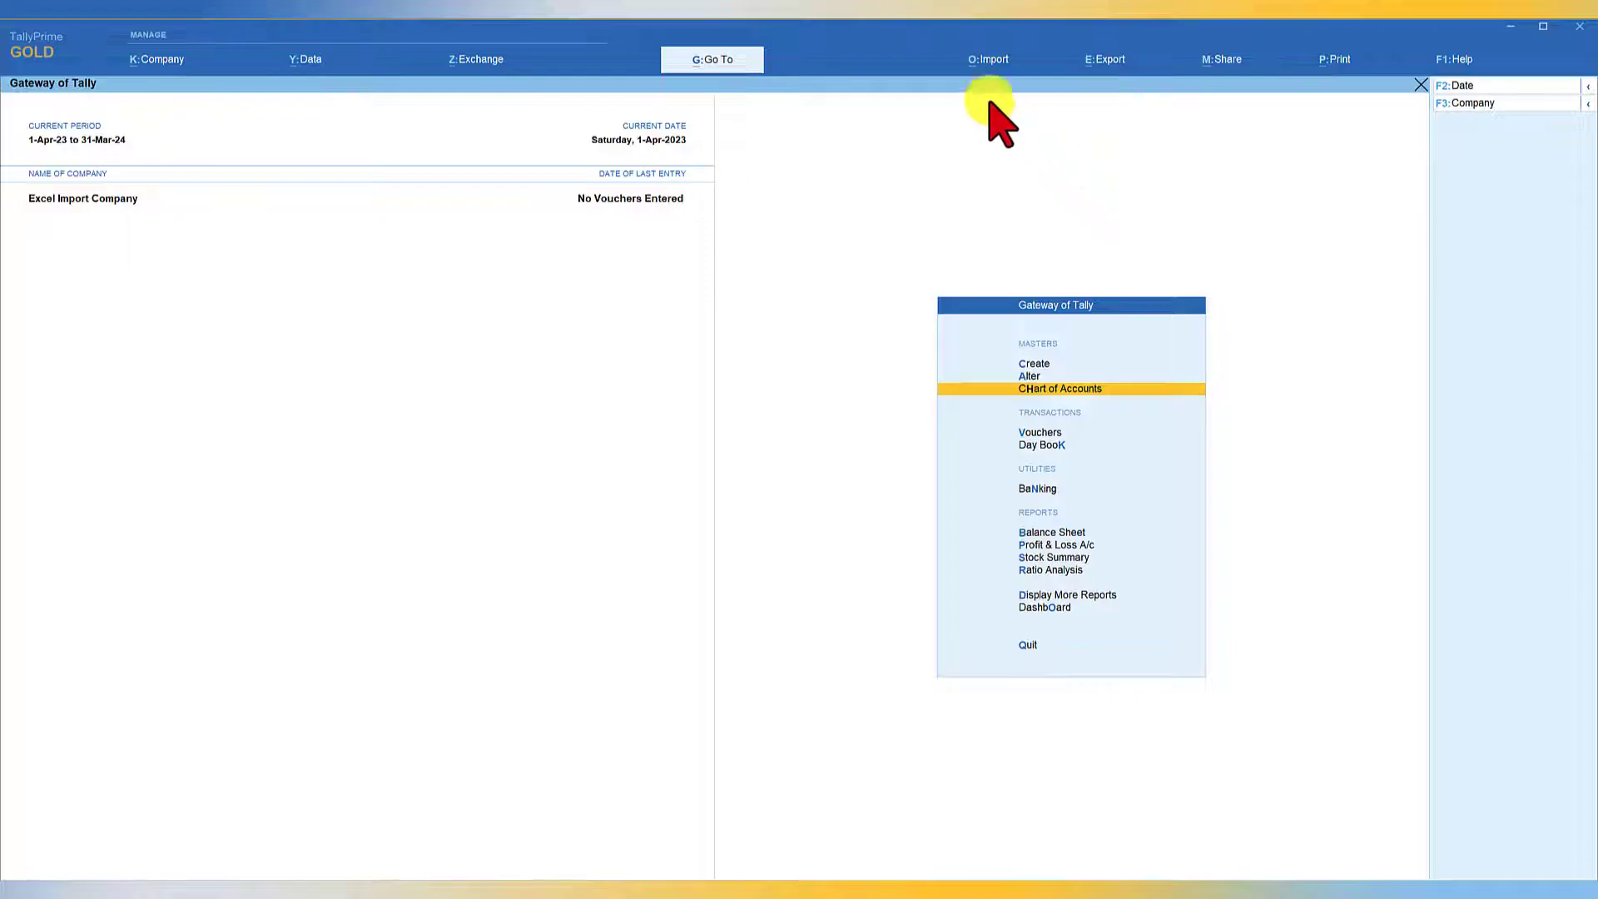
pyautogui.click(988, 60)
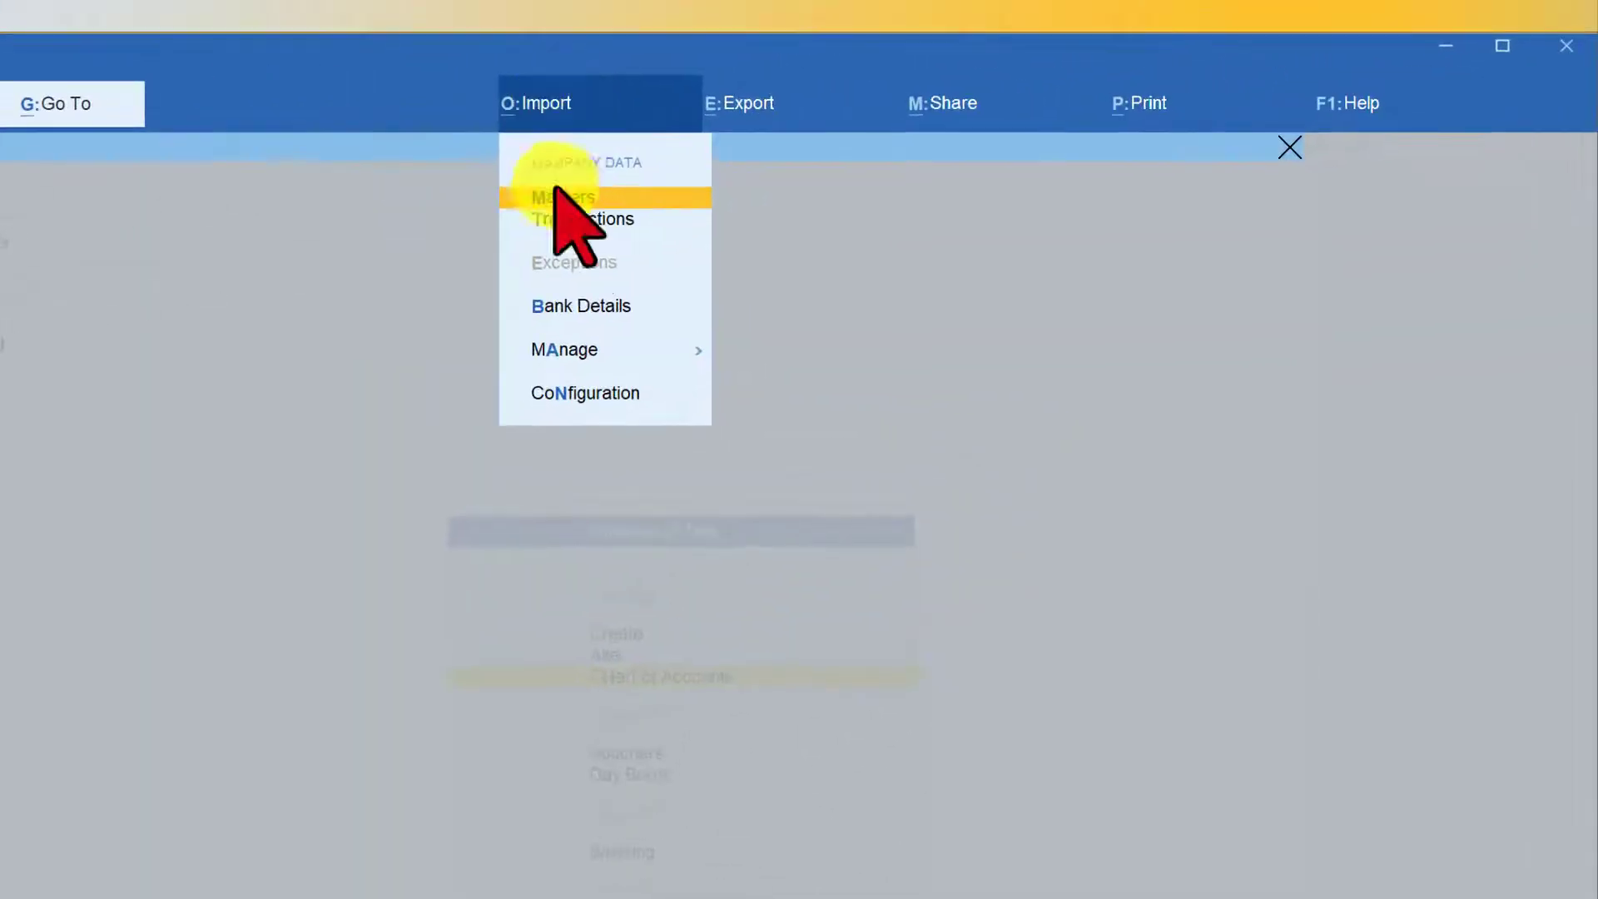
pyautogui.click(556, 197)
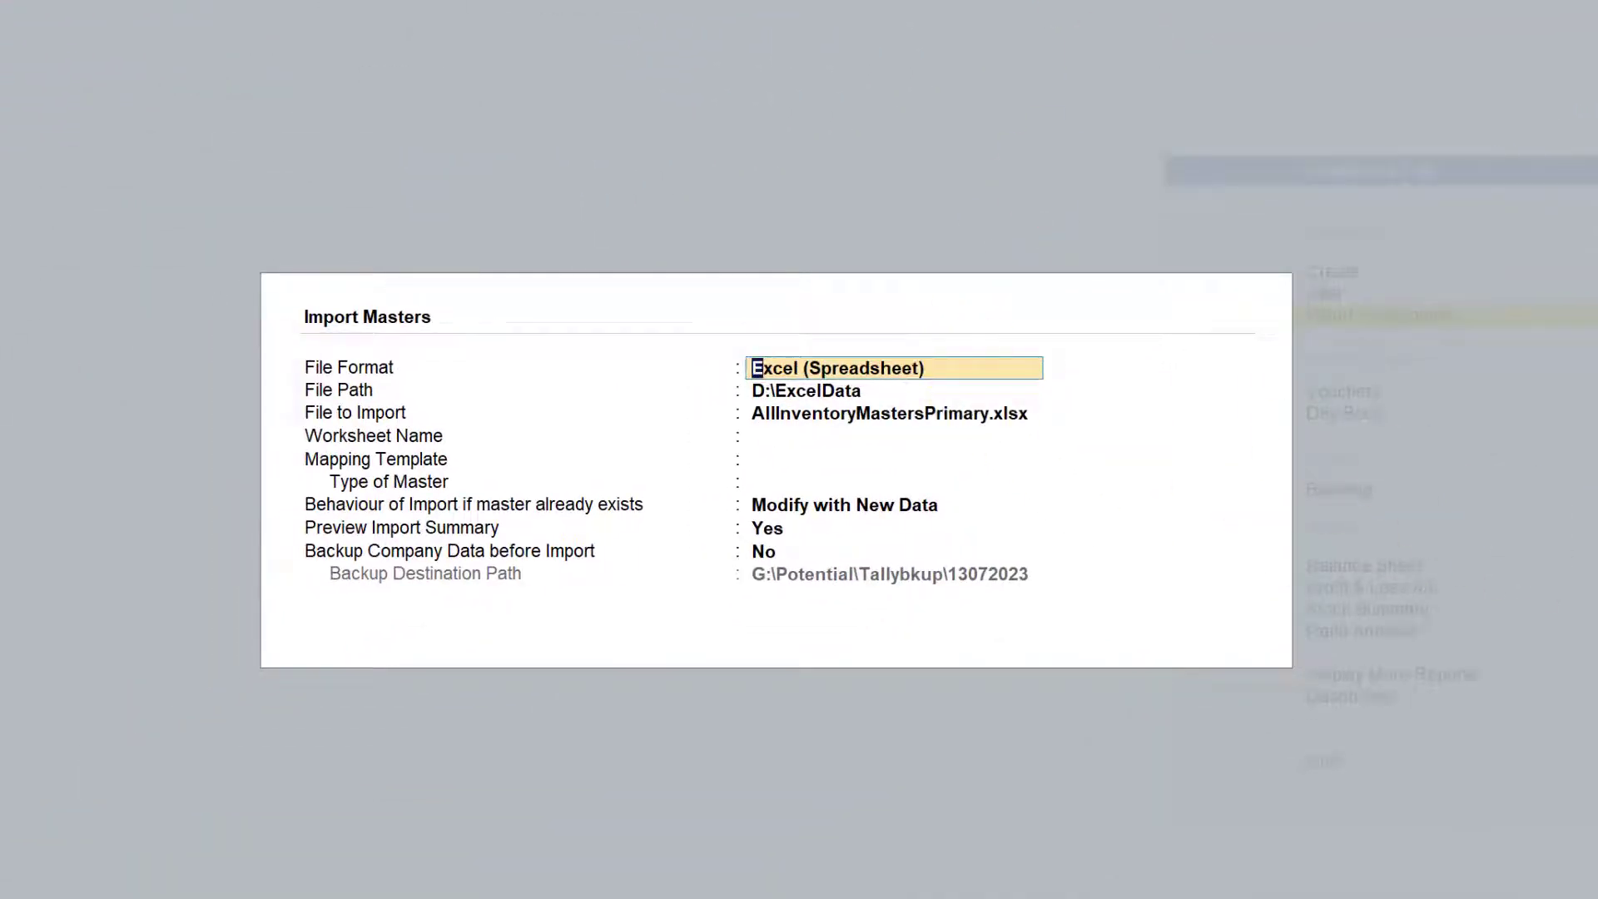
pyautogui.press('Return')
pyautogui.press('Return')
pyautogui.press('Up')
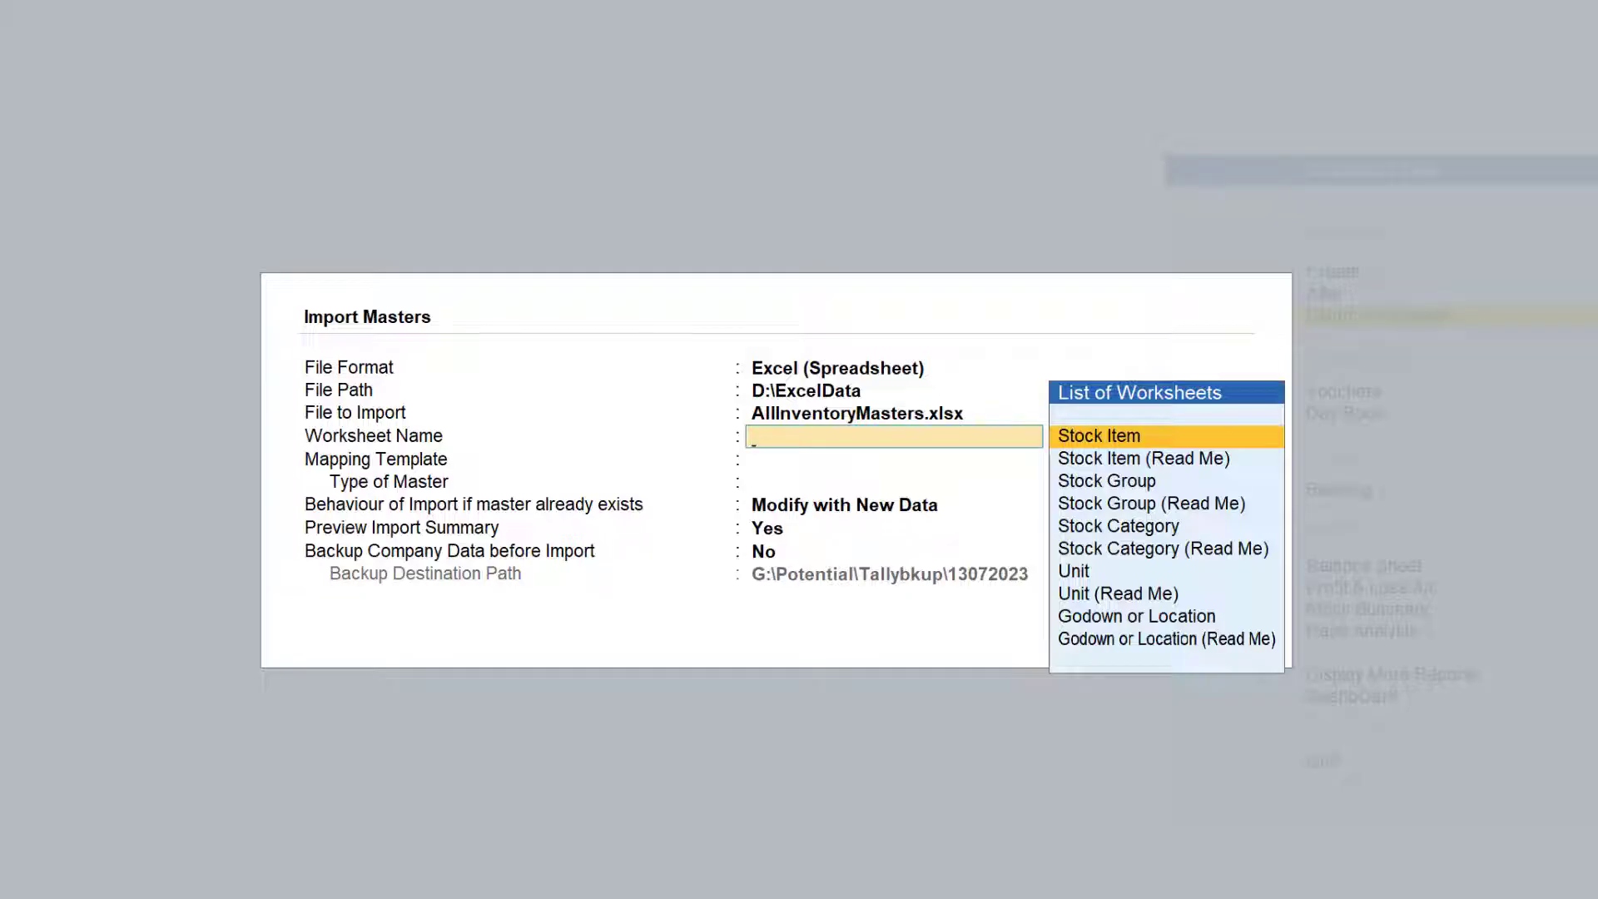
# - Configure the import with the Stock Group worksheet, Default Template mapping and Stock Group as the type of master
pyautogui.press('Down')
pyautogui.press('Down')
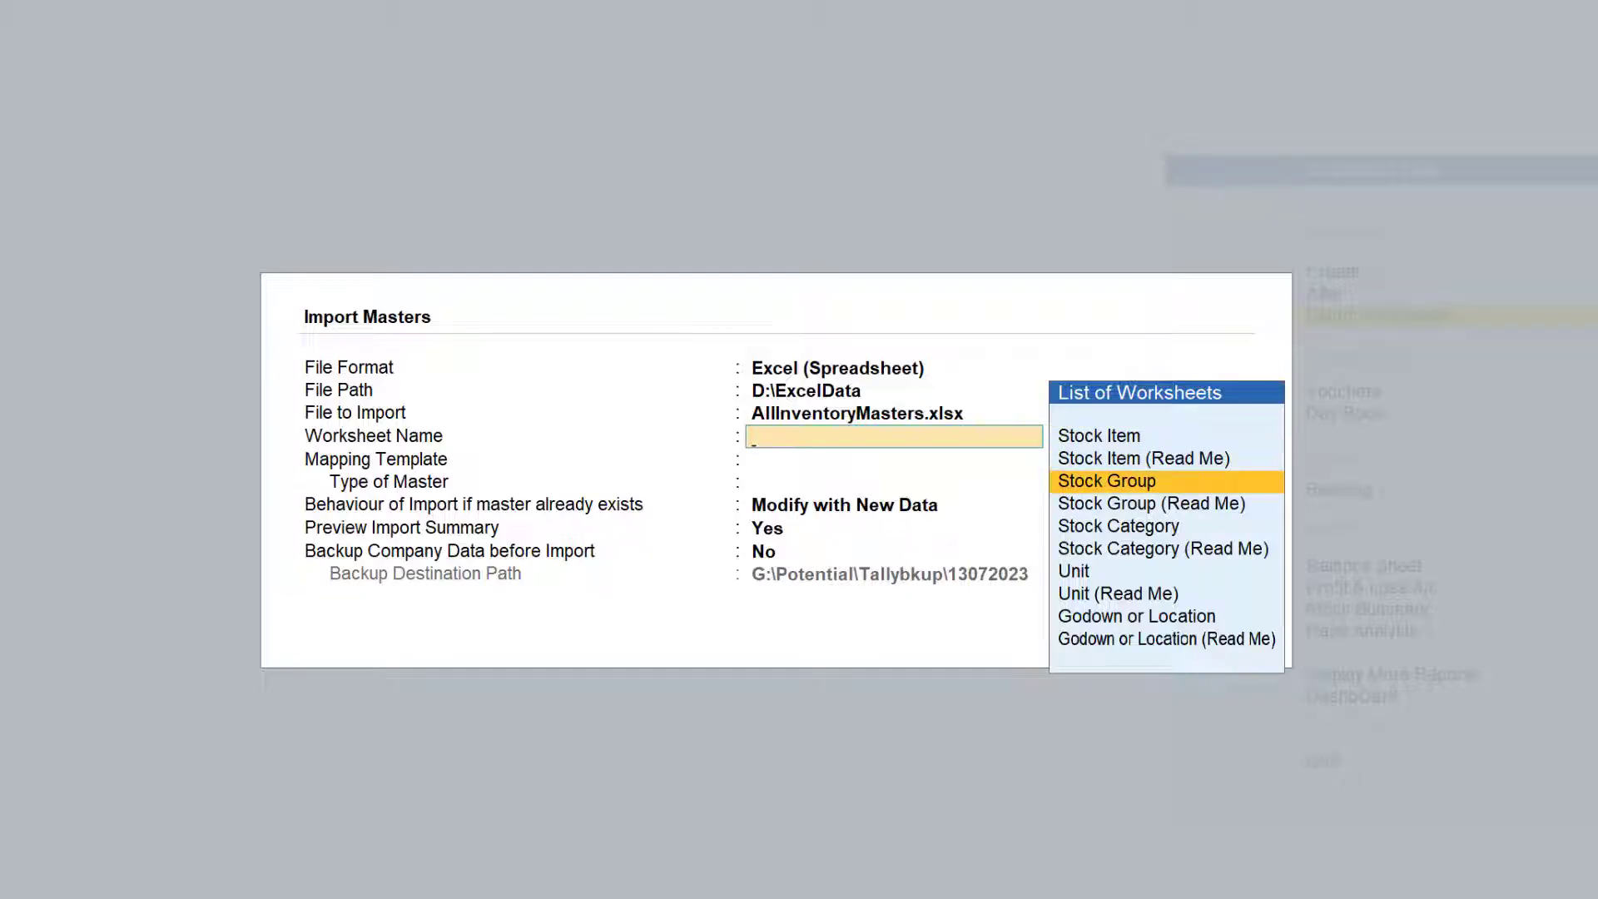
pyautogui.press('Return')
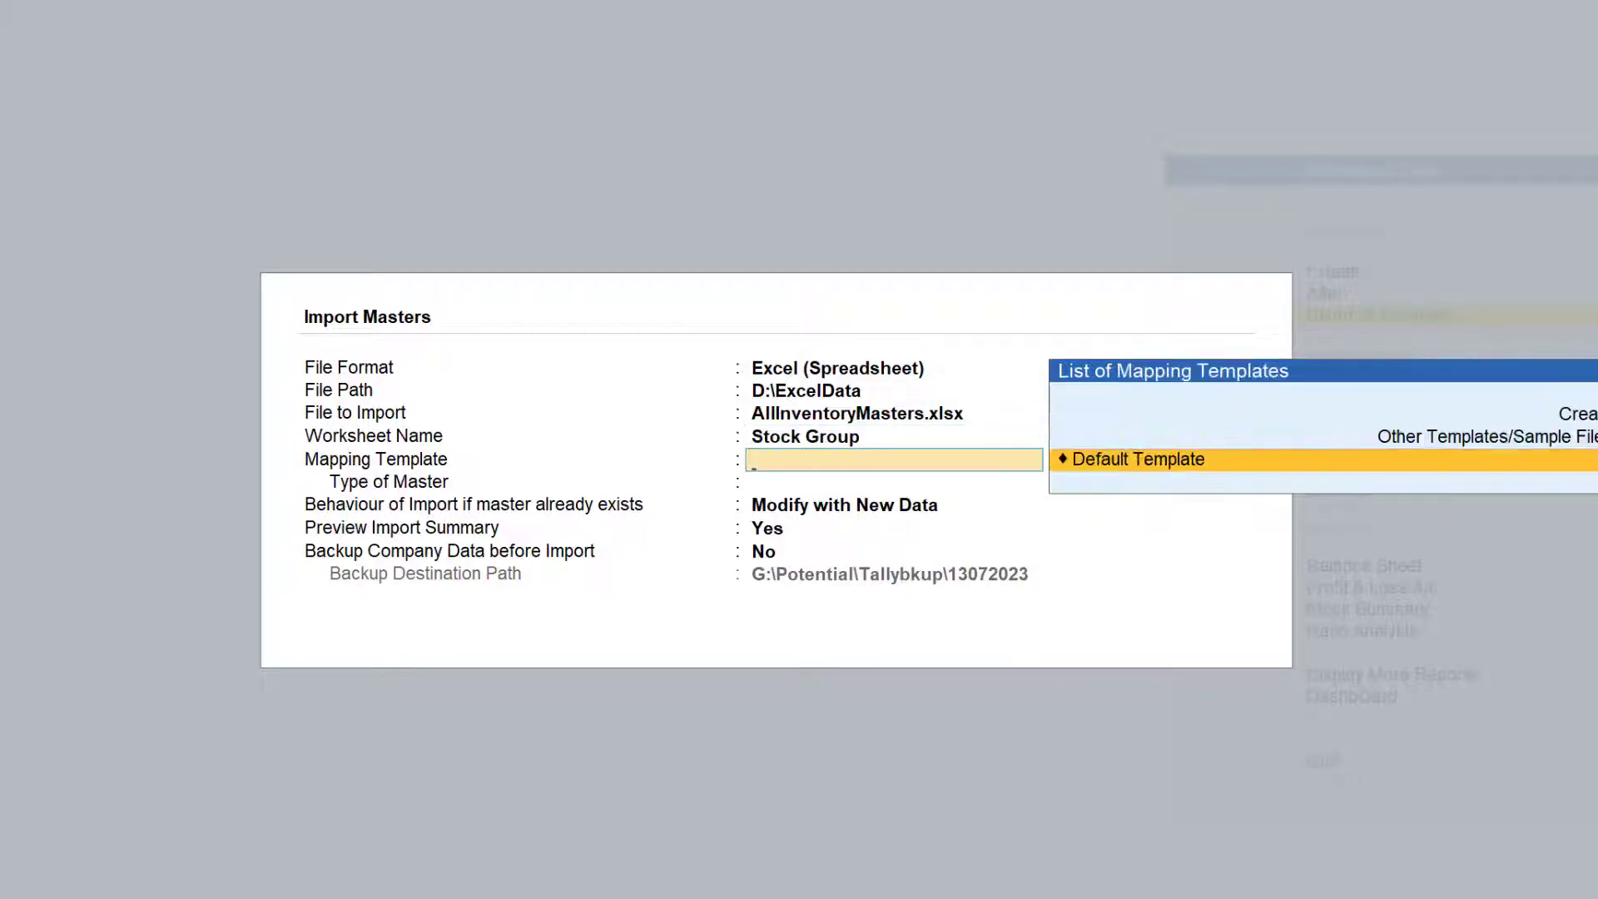
pyautogui.press('Return')
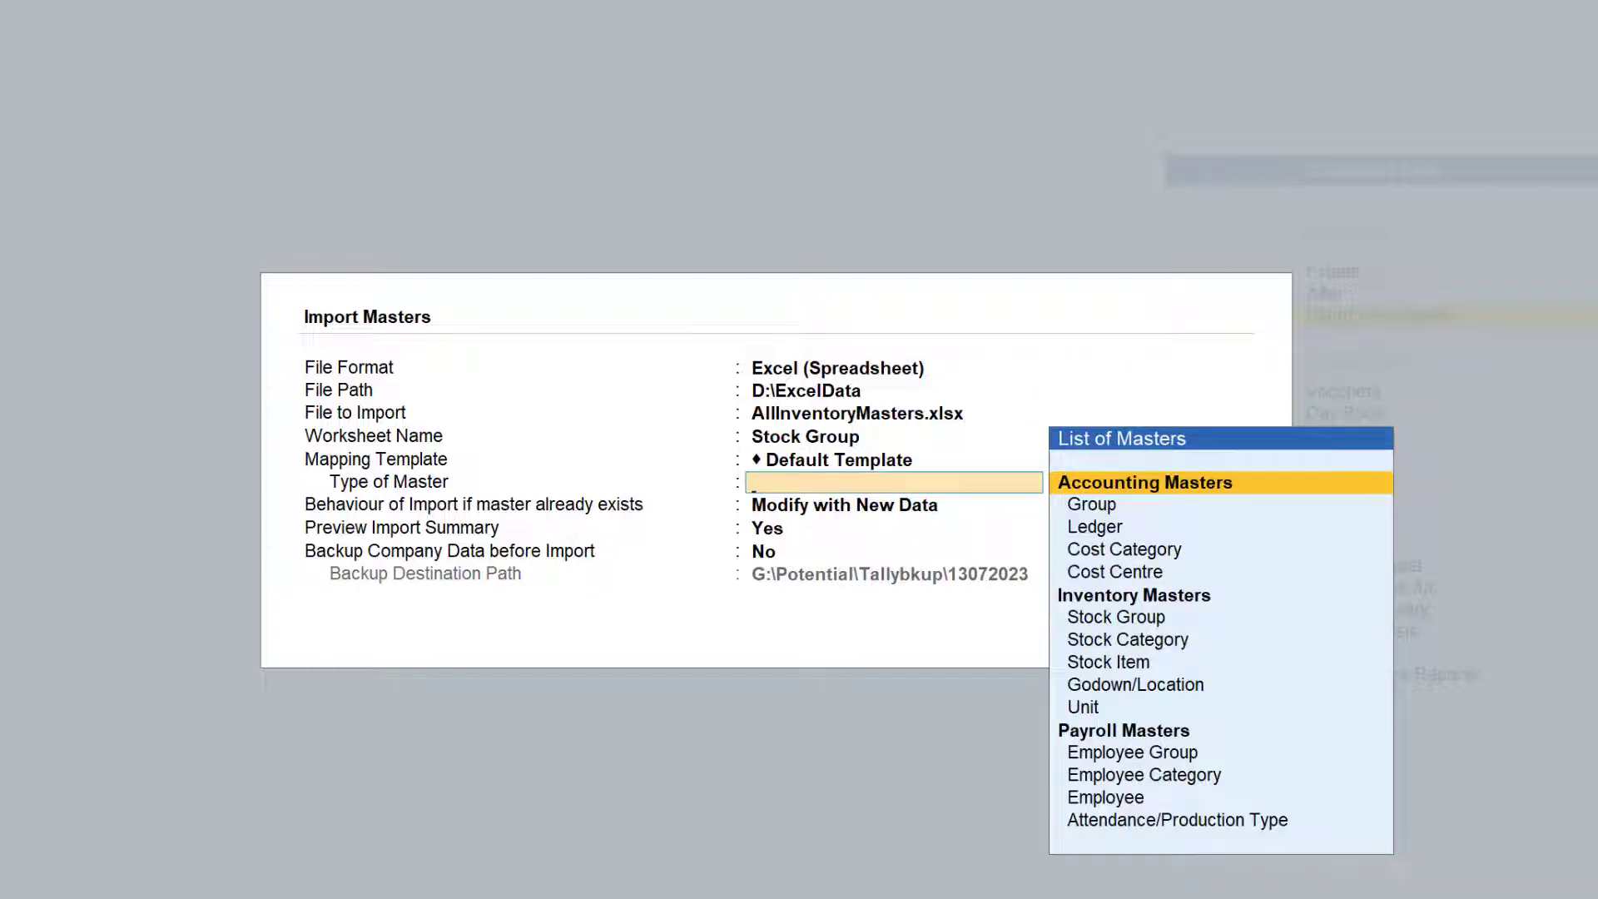
pyautogui.press('Down')
pyautogui.press('Down')
pyautogui.press('Down')
pyautogui.press('Down')
pyautogui.press('Down')
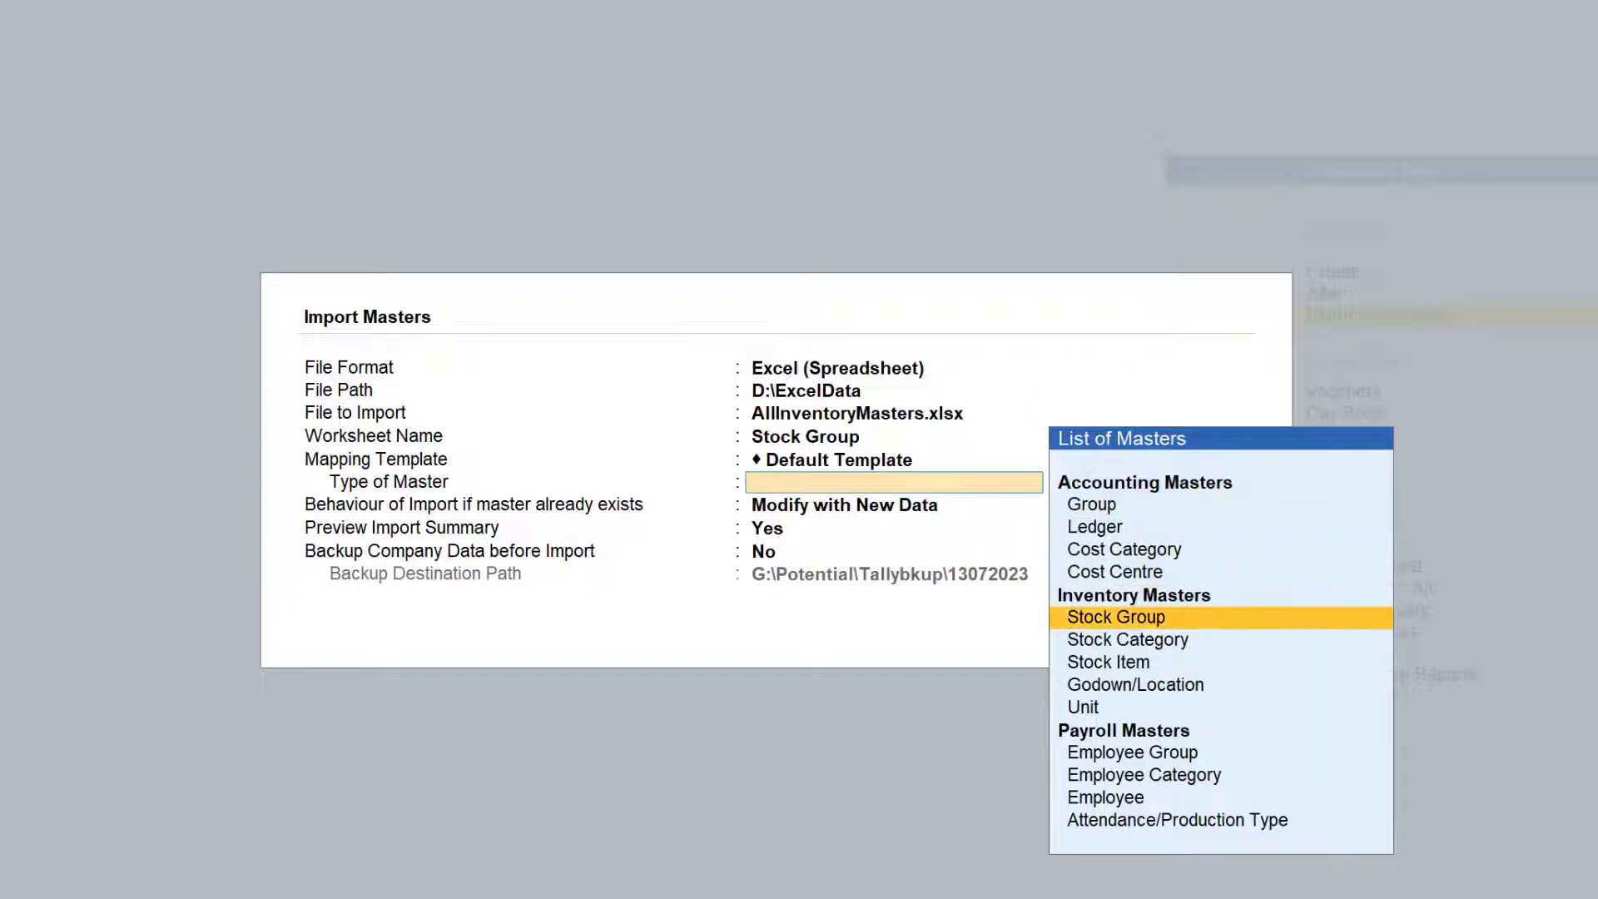
pyautogui.press('Return')
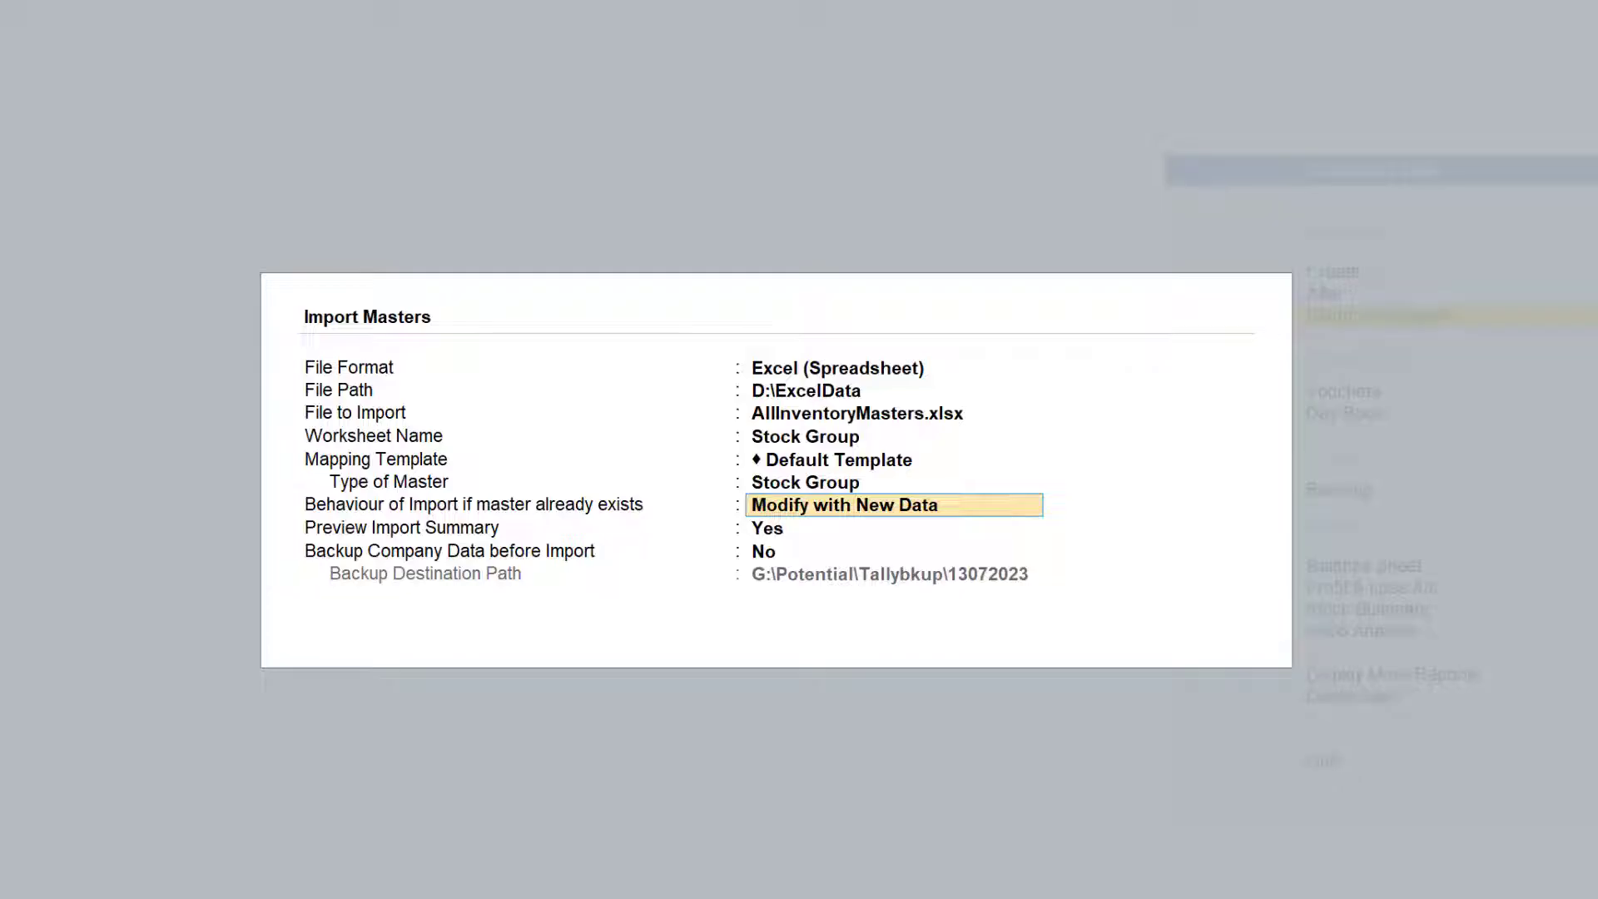
# - Accept Modify with New Data and the import summary preview, and import the stock groups
pyautogui.press('Return')
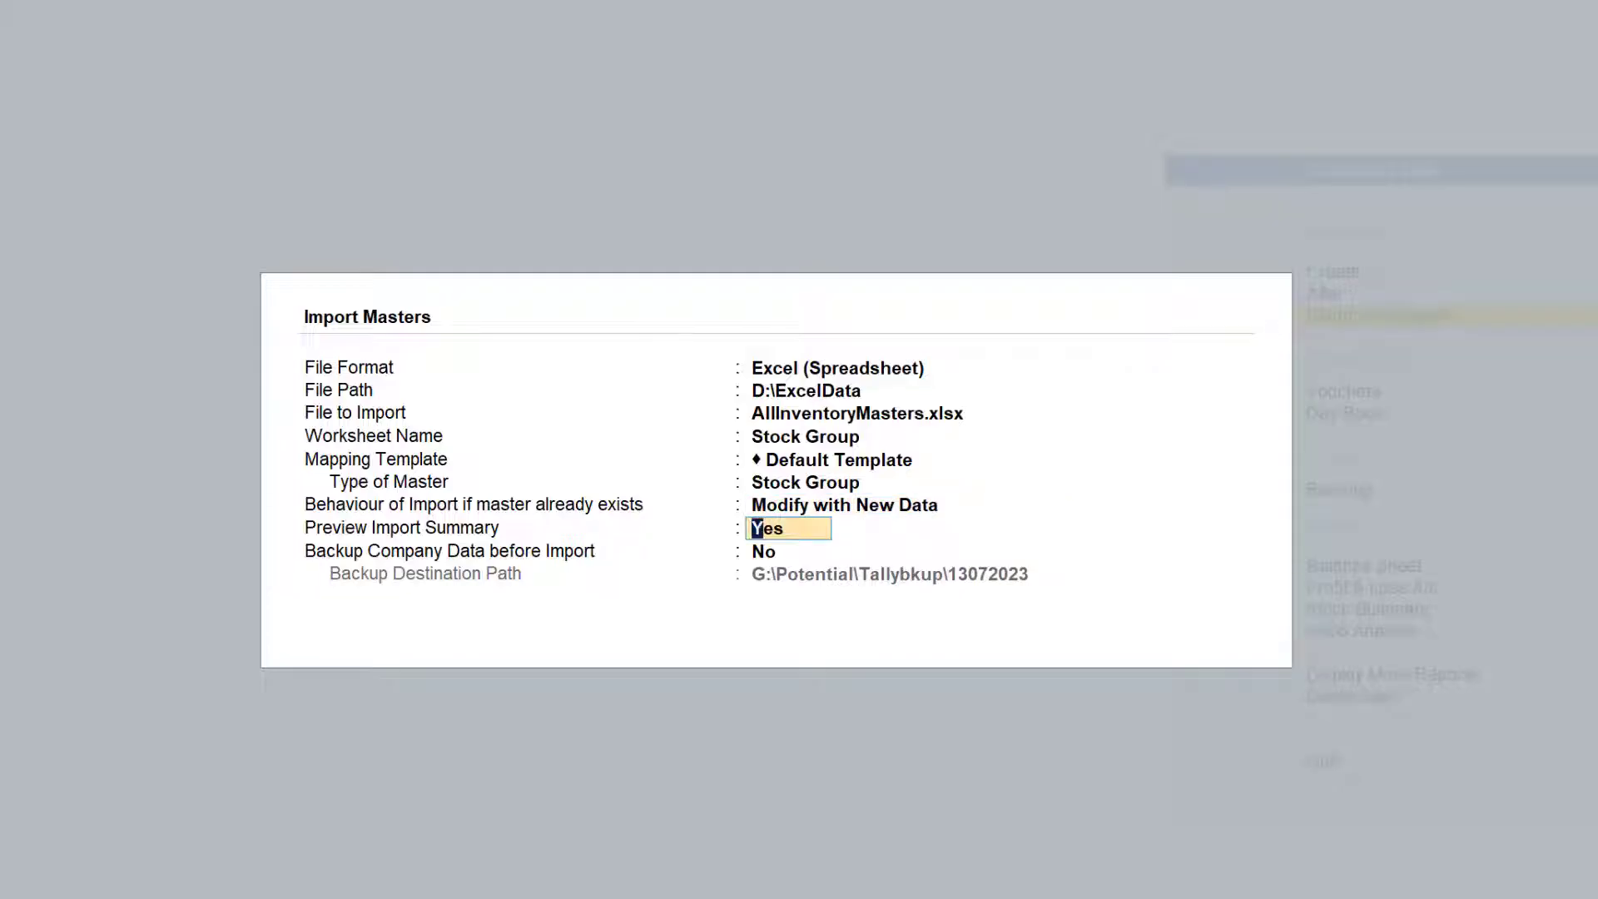
pyautogui.press('Return')
pyautogui.press('Return')
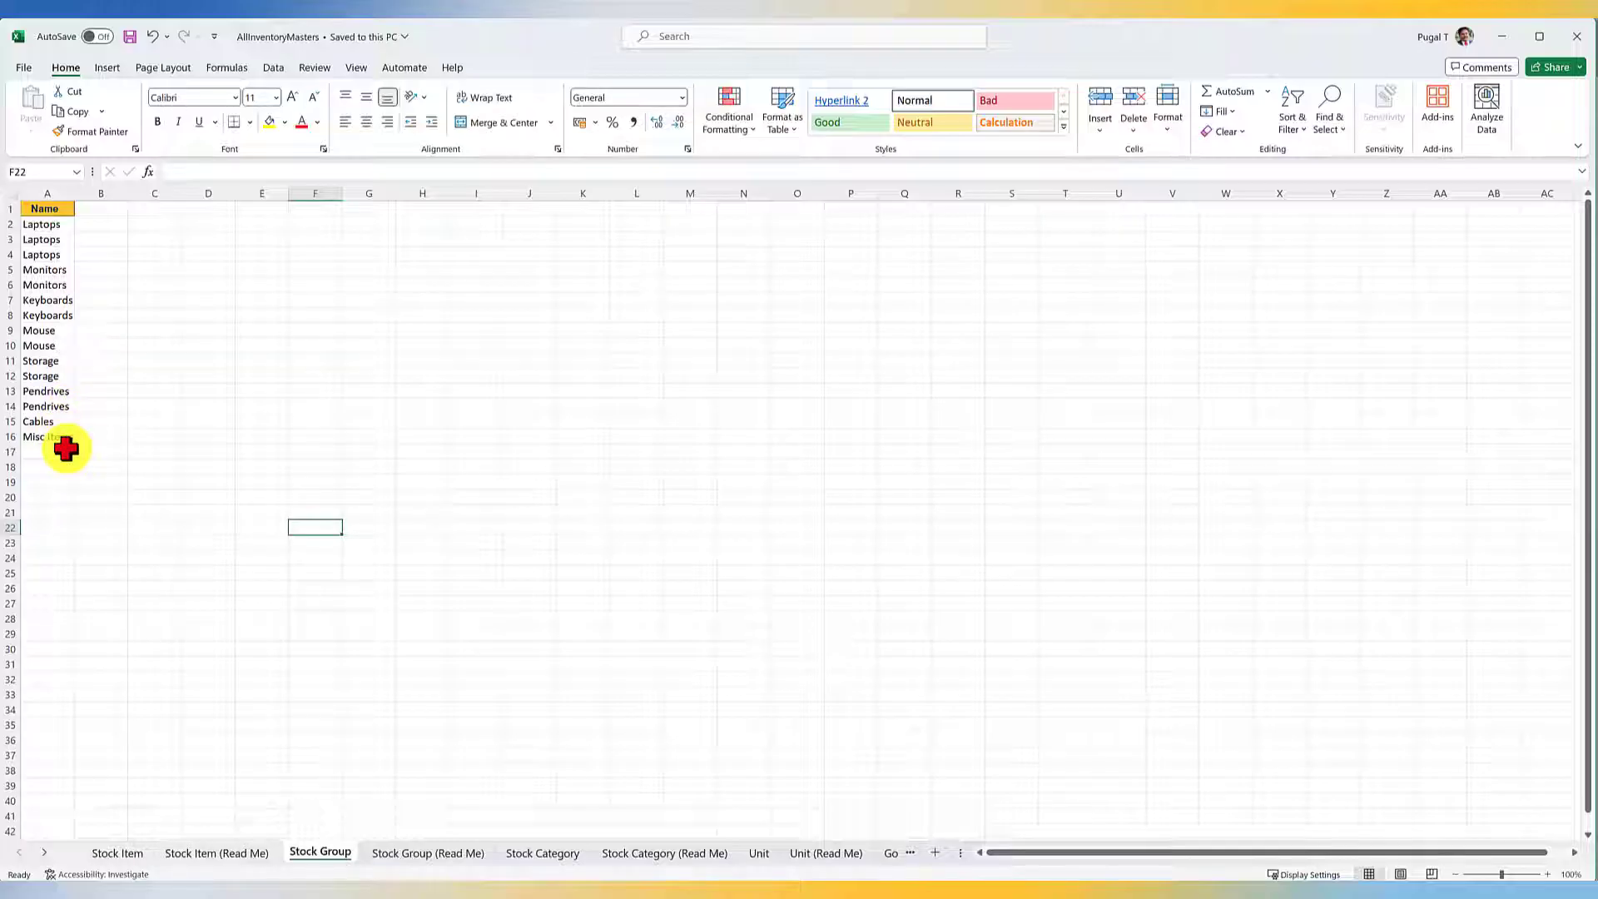
pyautogui.click(1503, 36)
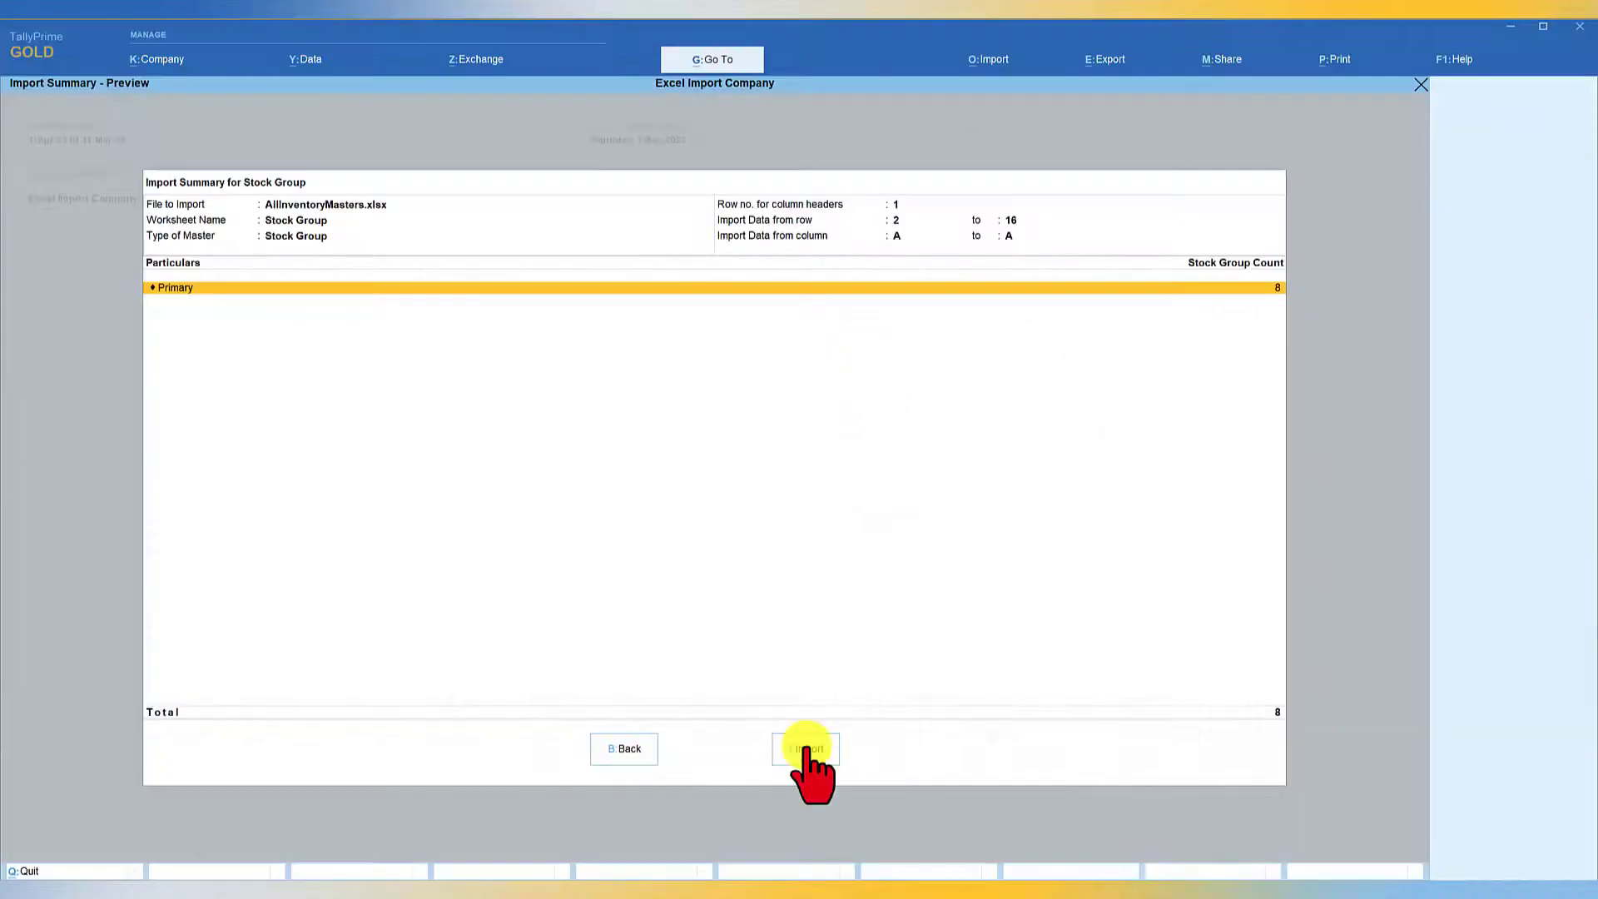
pyautogui.click(806, 748)
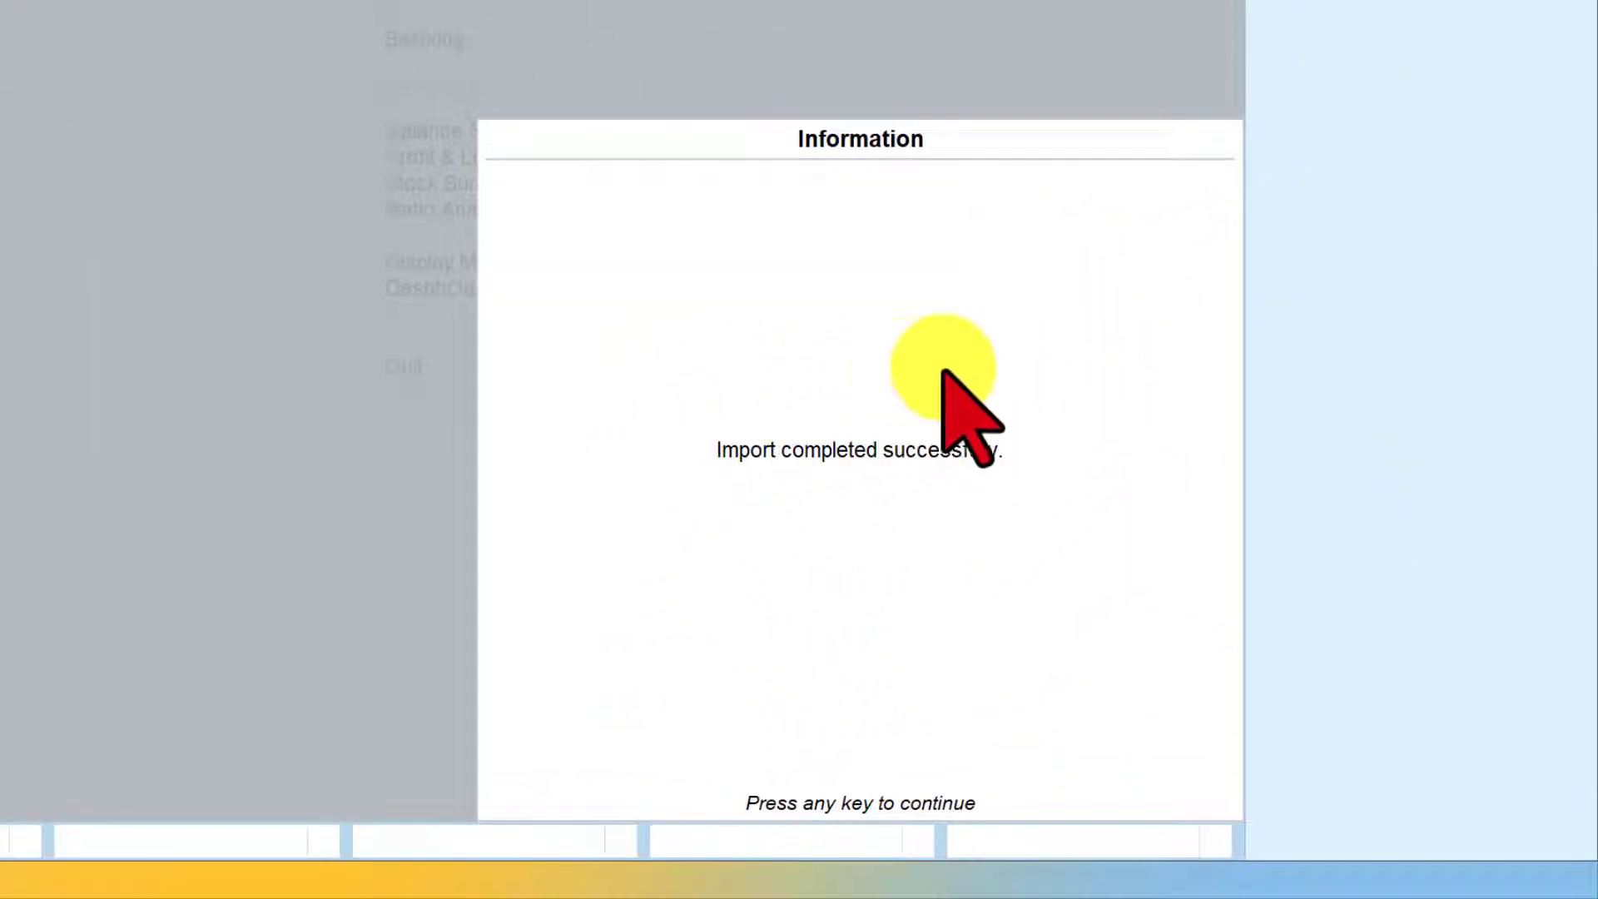
pyautogui.press('Return')
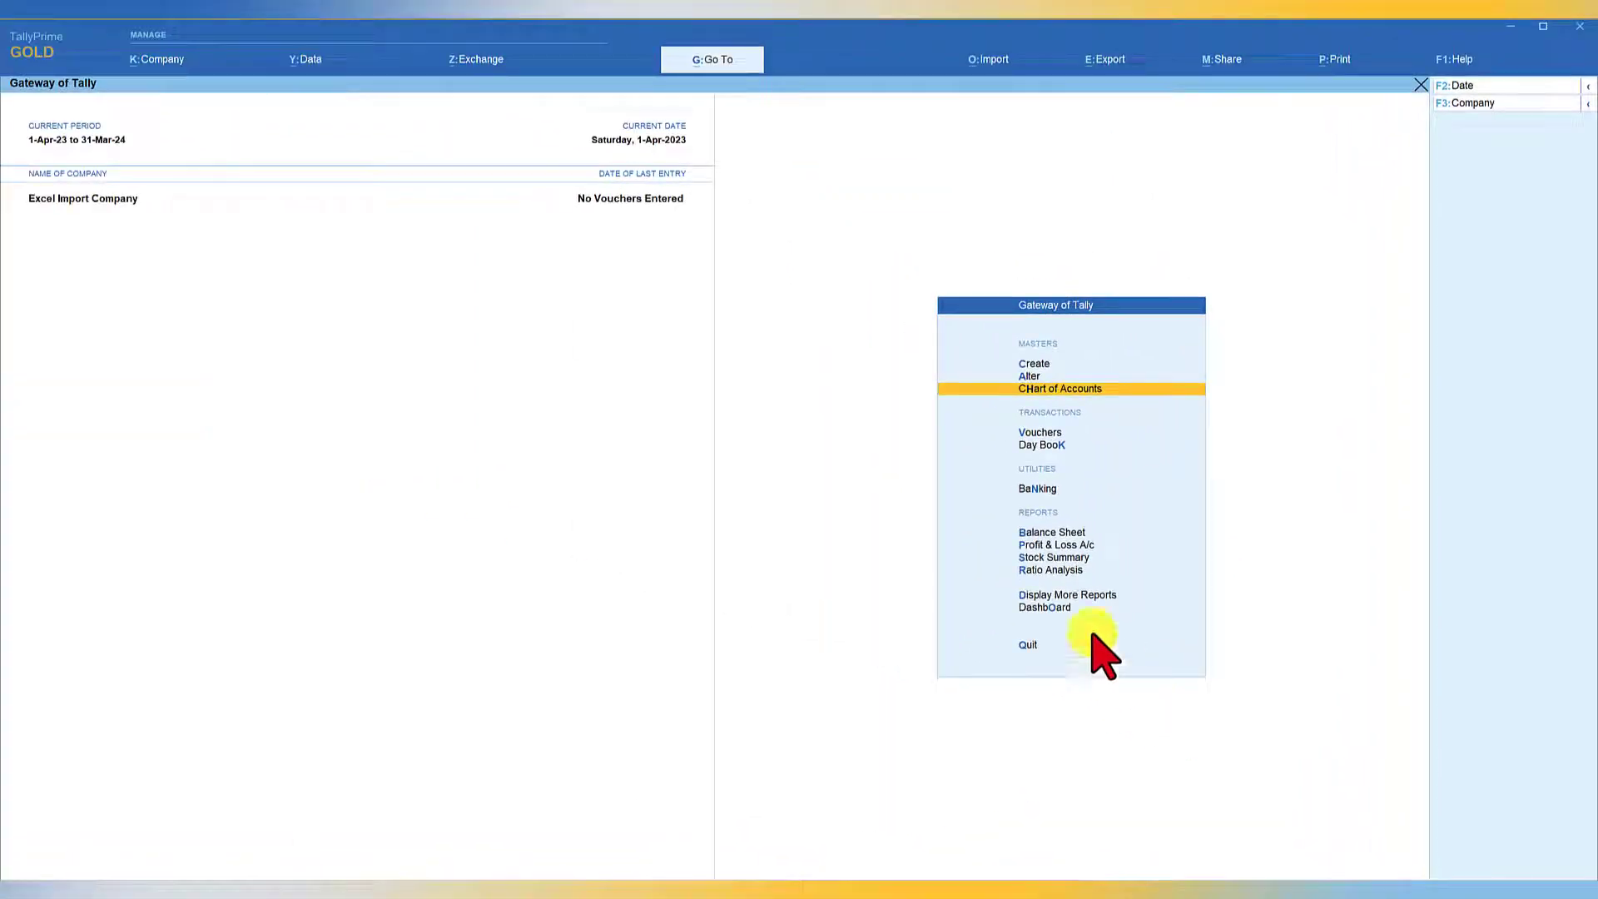
# - View the lists of stock groups and stock items in the Chart of Accounts
pyautogui.click(1097, 393)
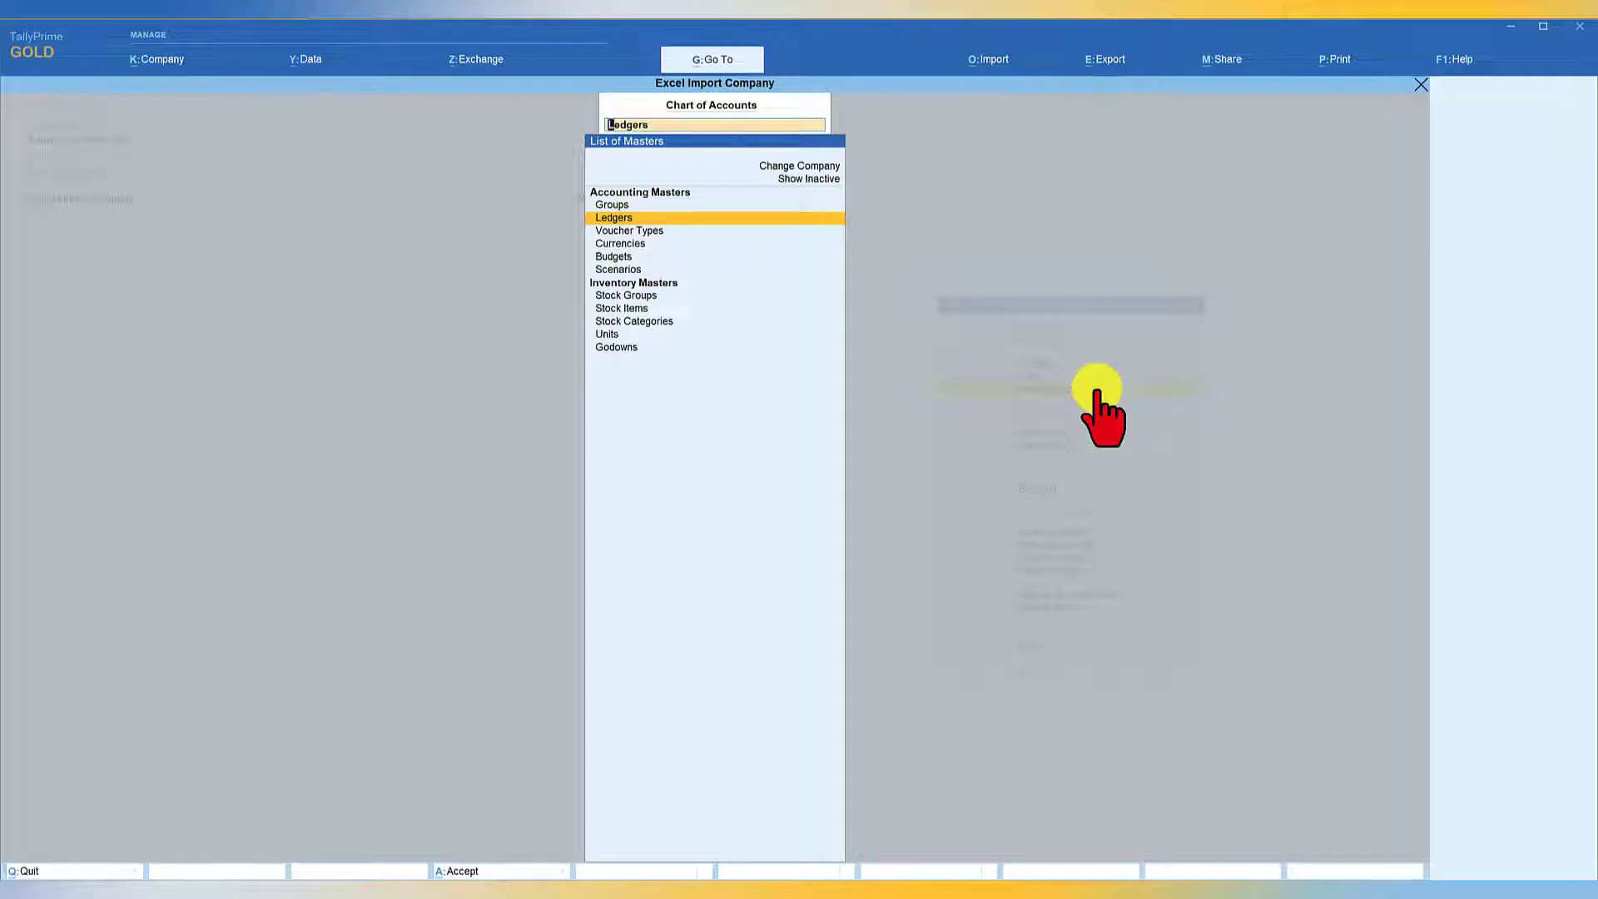
pyautogui.click(637, 295)
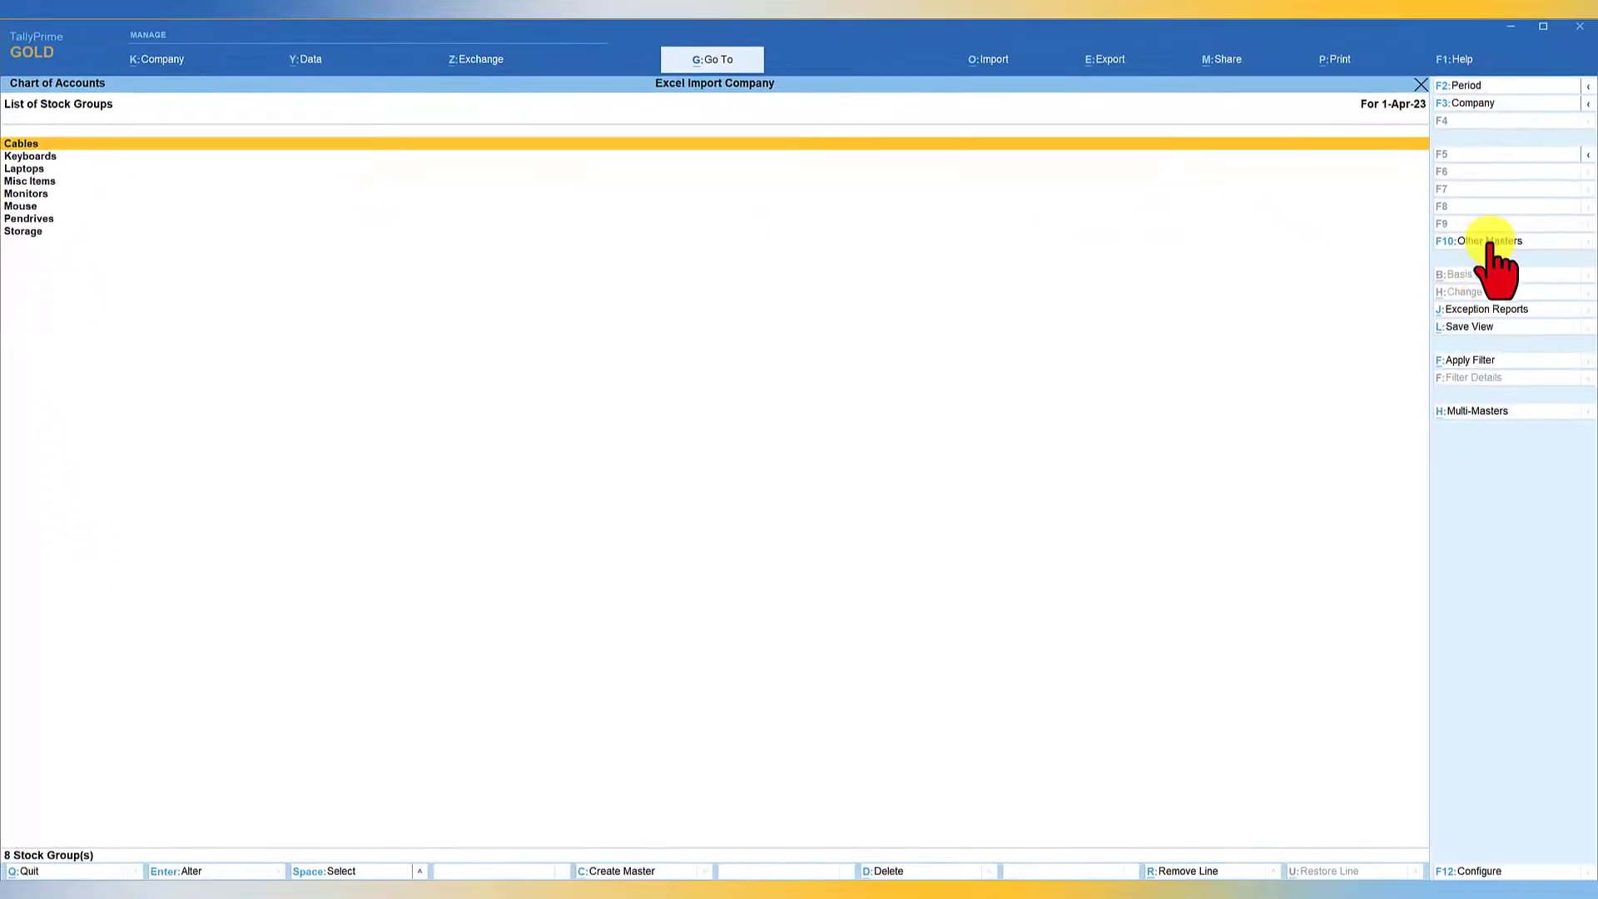
pyautogui.click(1491, 241)
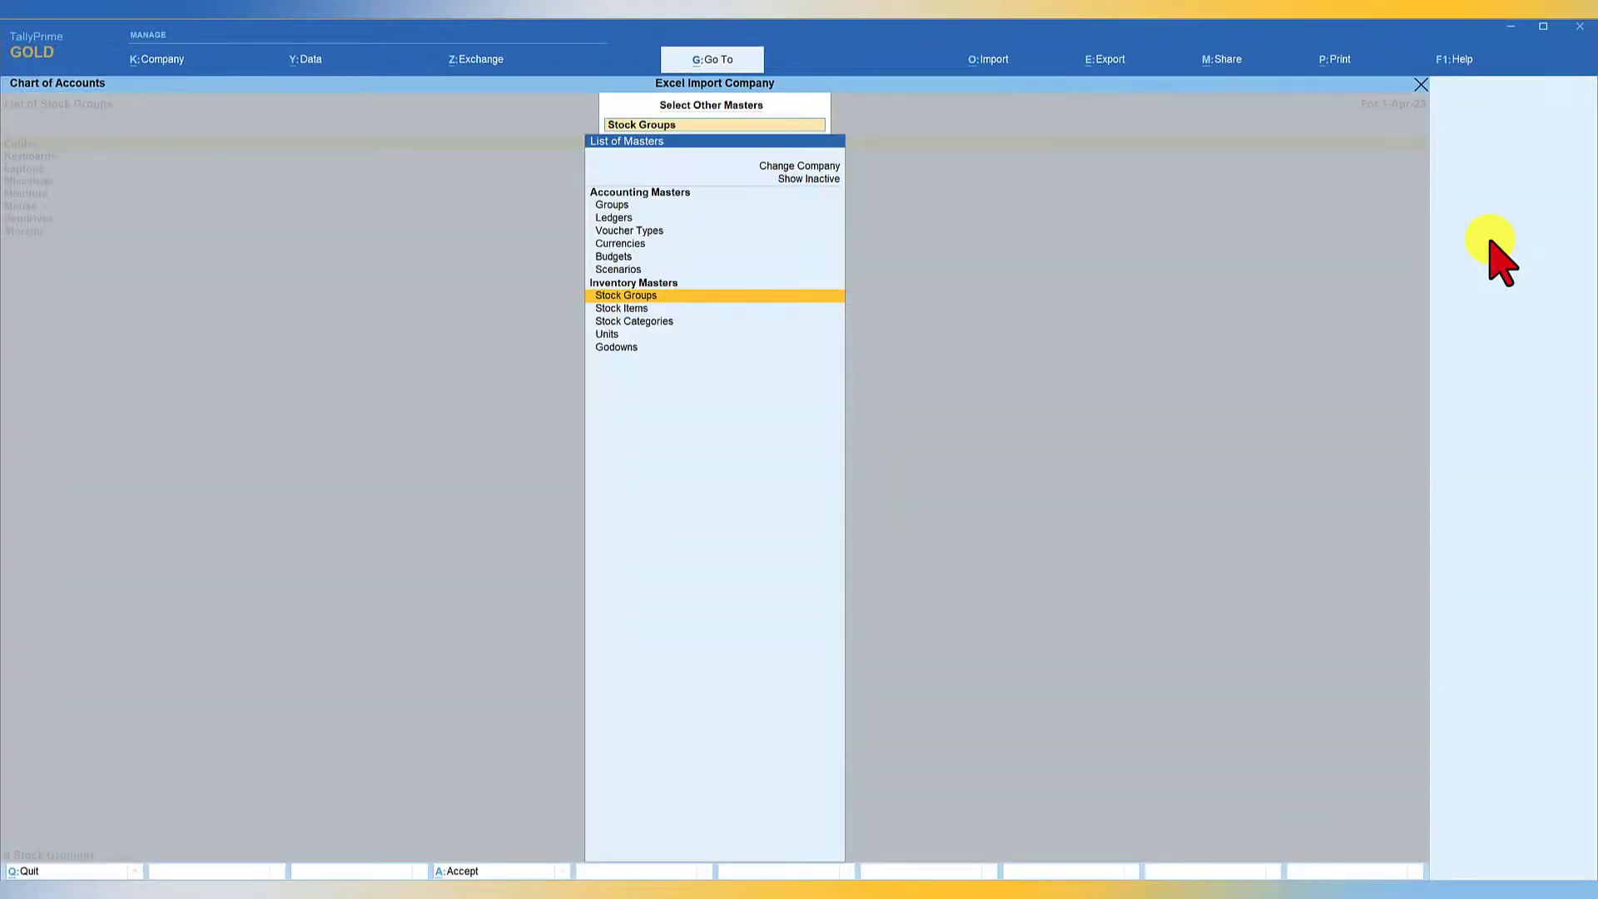
pyautogui.press('Down')
pyautogui.press('Return')
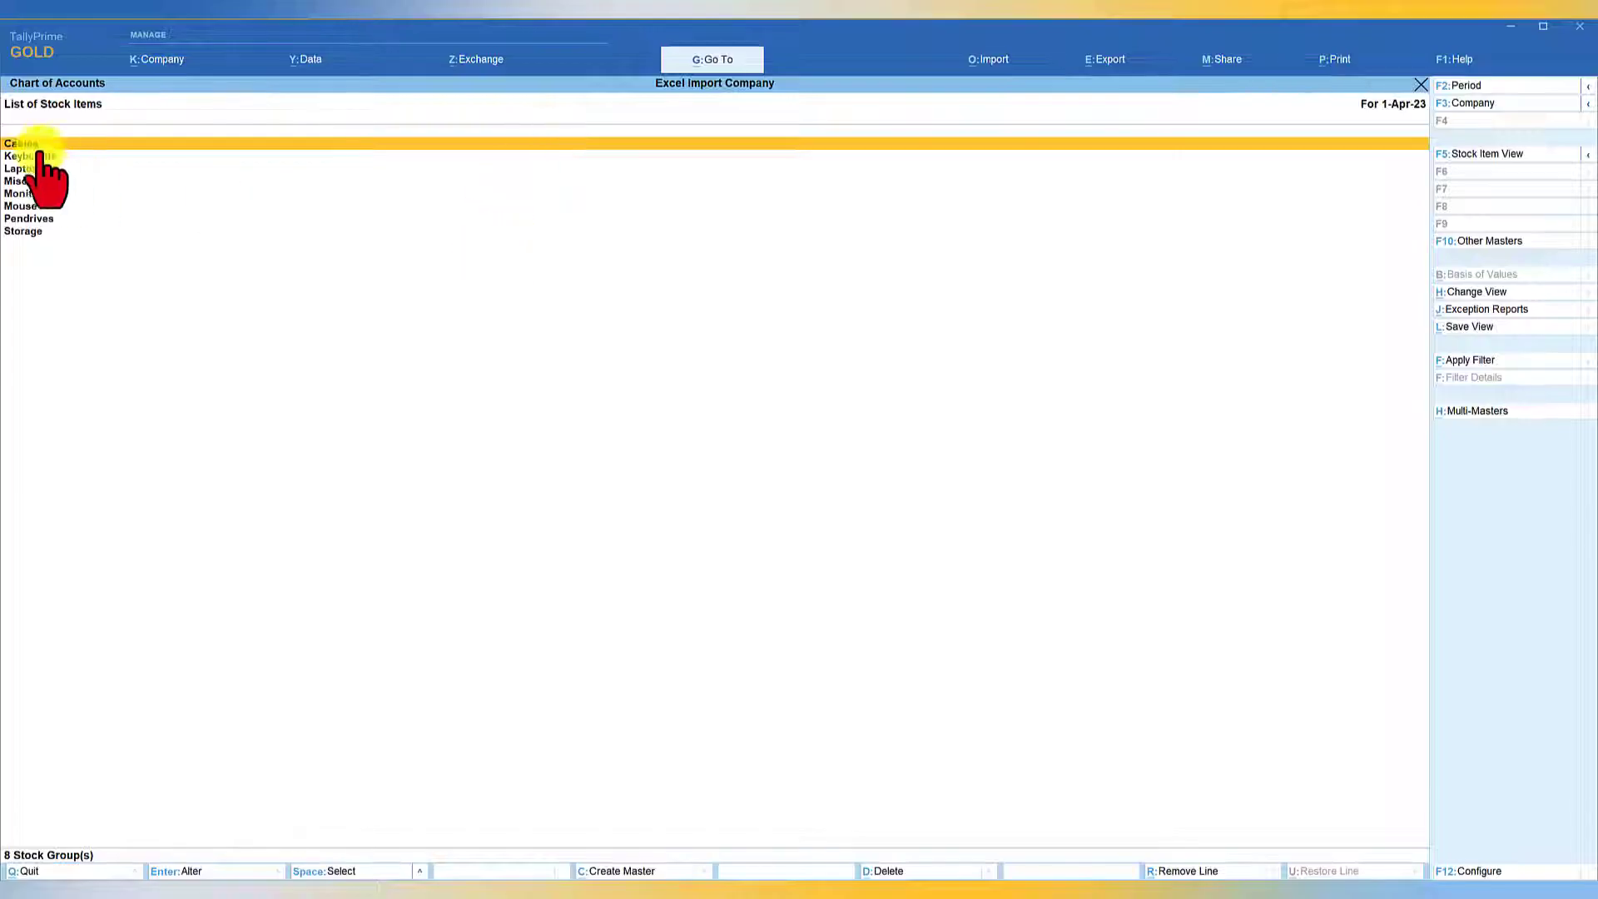
# - View the list of units in the Chart of Accounts and return to the Gateway of Tally
pyautogui.click(1516, 258)
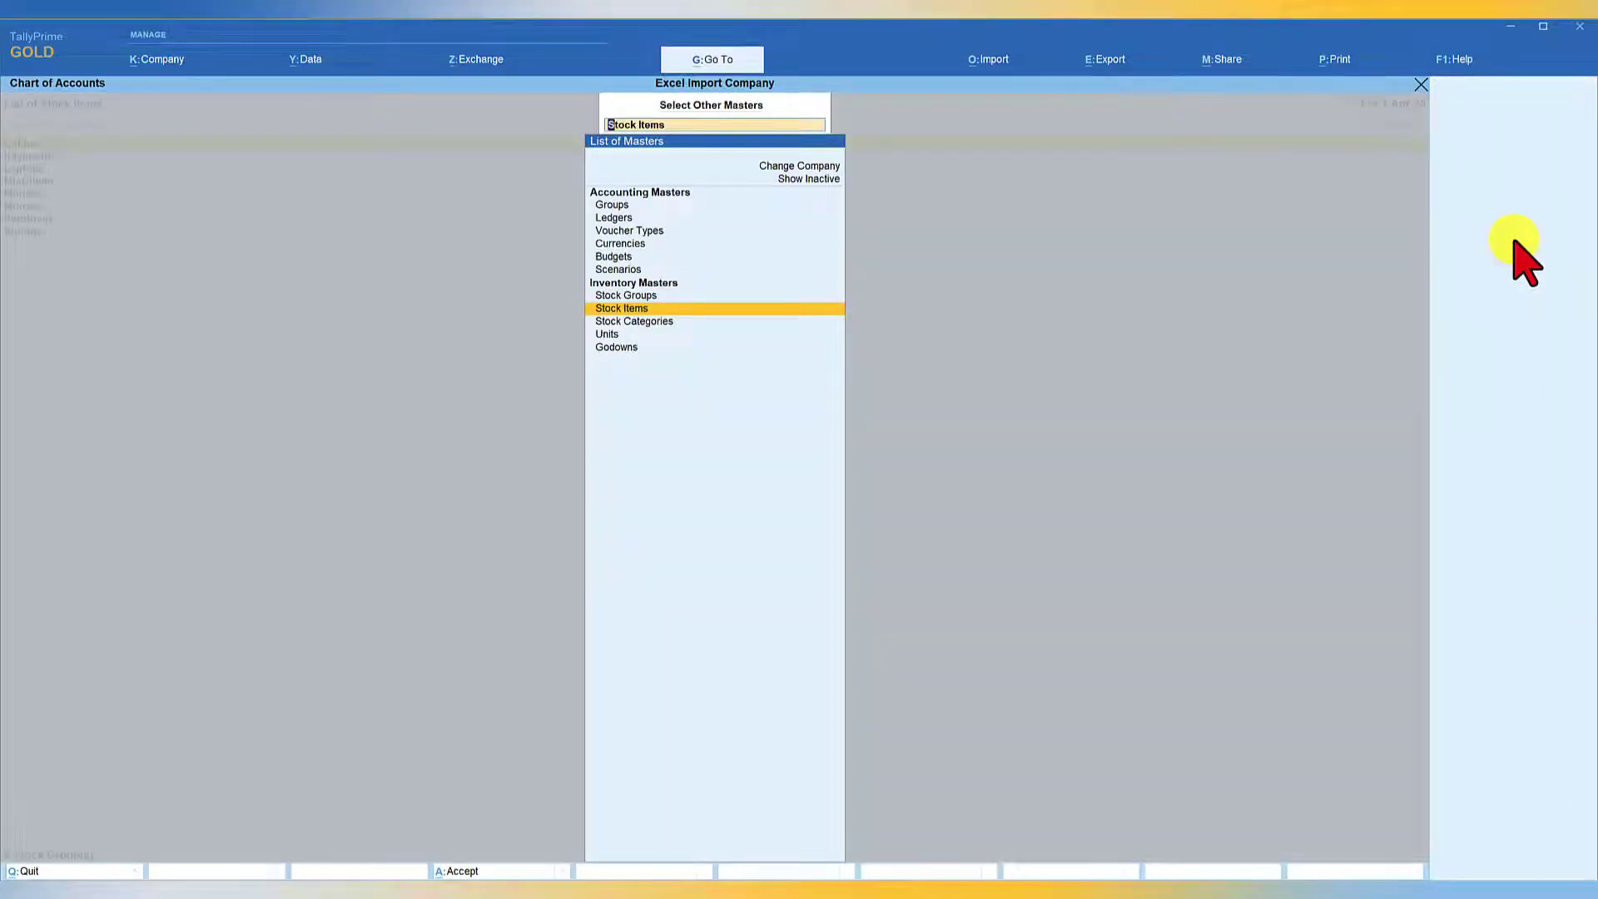
pyautogui.press('Down')
pyautogui.press('Down')
pyautogui.press('Return')
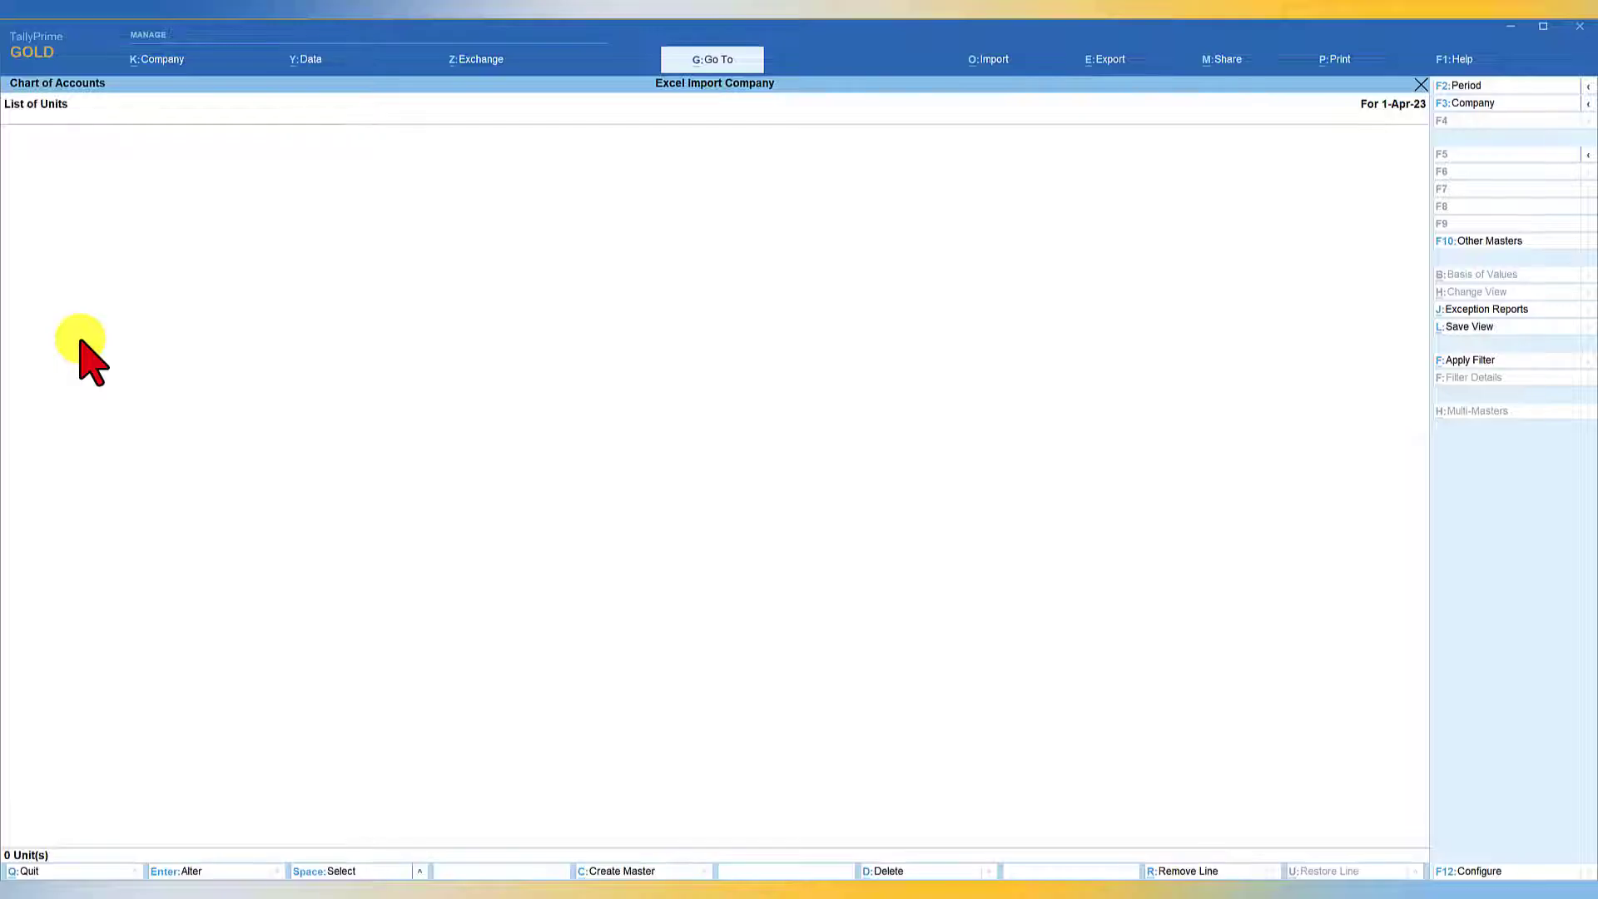
pyautogui.press('Escape')
pyautogui.press('Escape')
# - Start another masters import from AllInventoryMasters.xlsx using the Unit worksheet and the Default Template
pyautogui.click(994, 63)
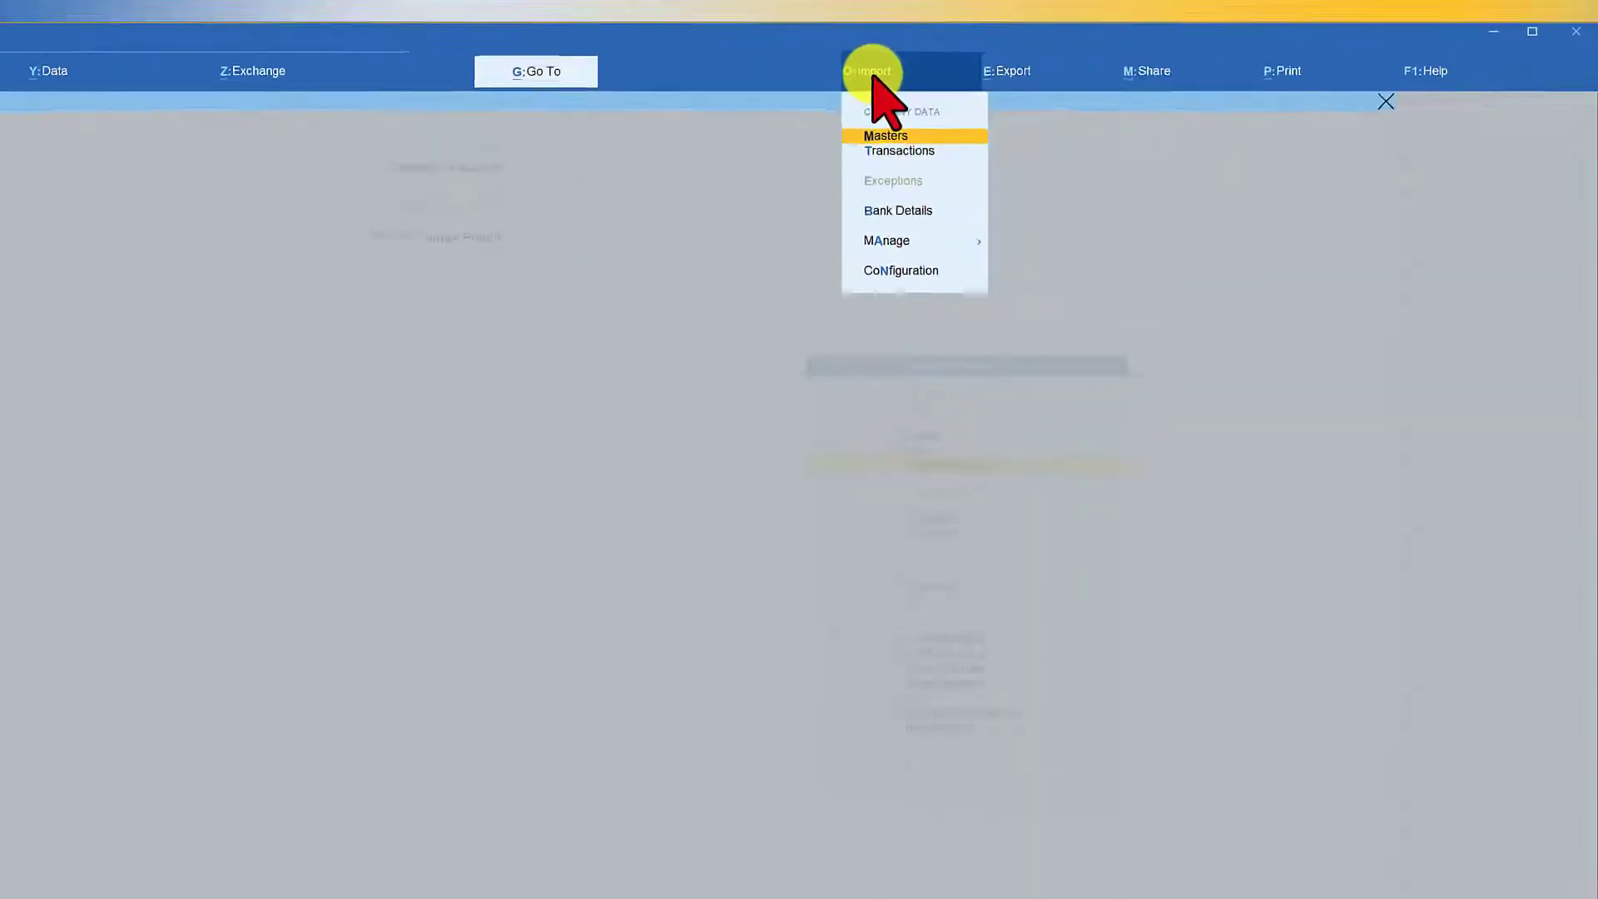
pyautogui.press('Return')
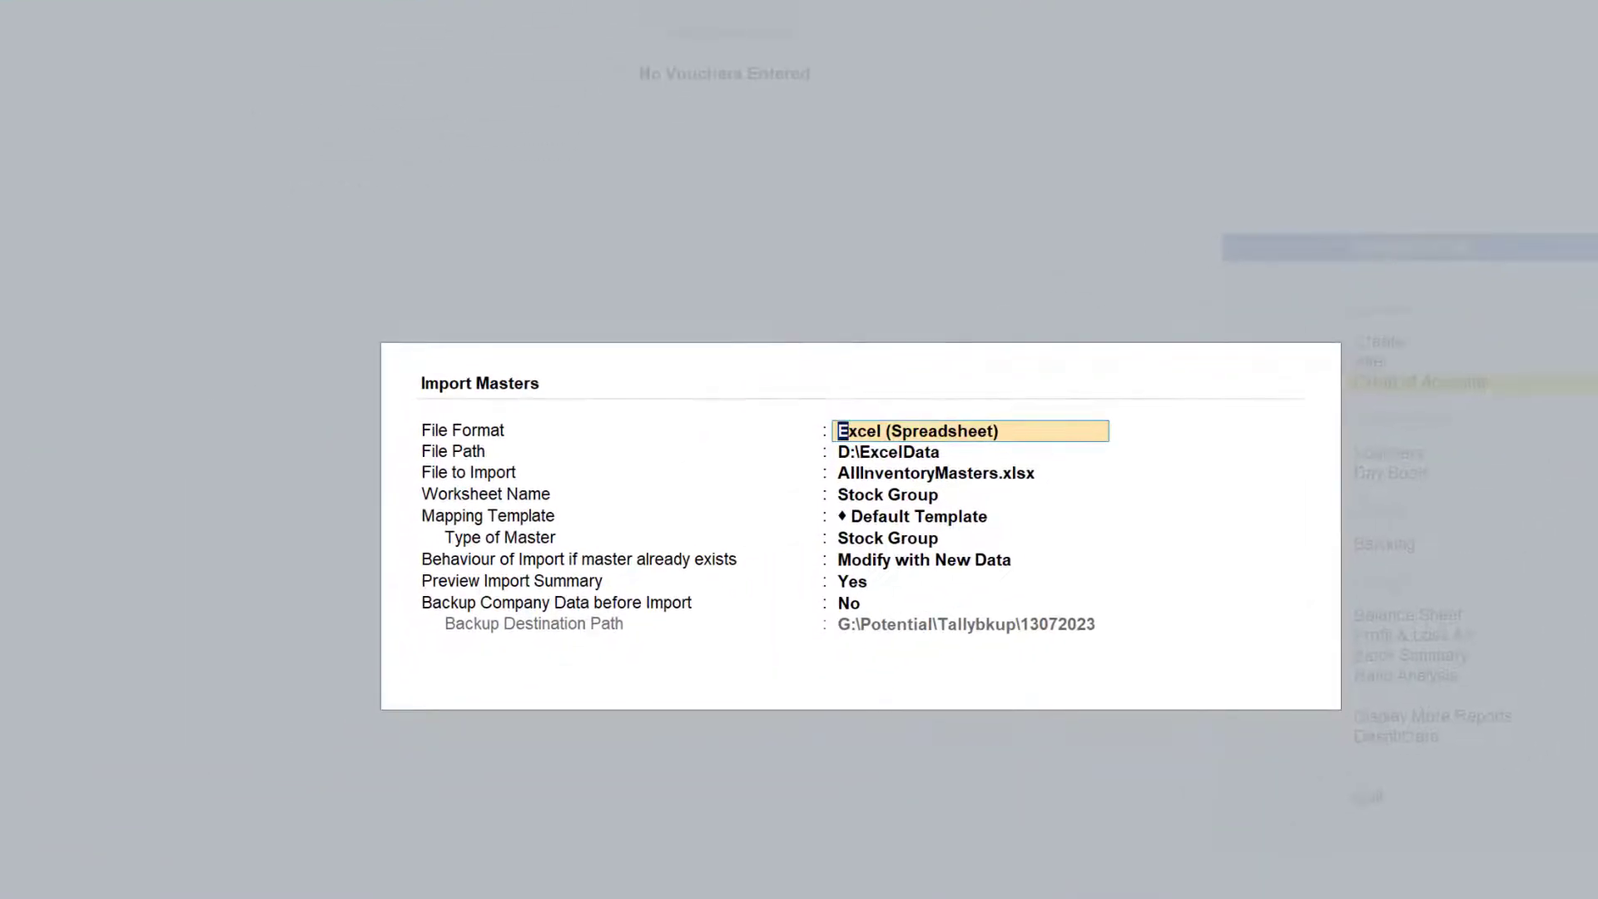
pyautogui.press('Return')
pyautogui.press('Return')
pyautogui.press('Return')
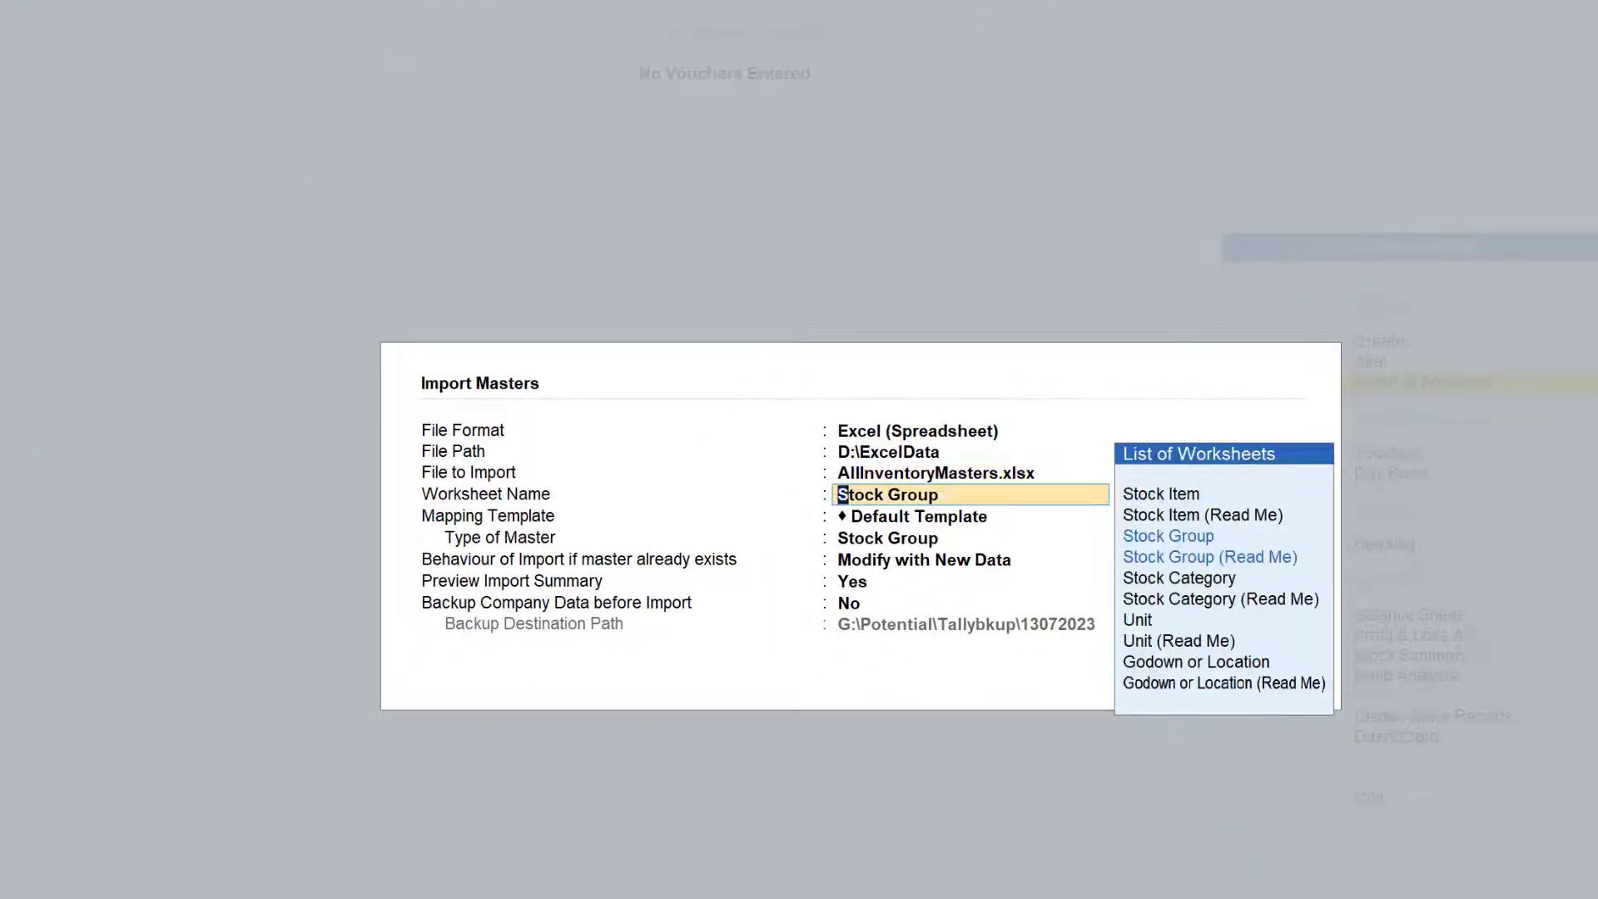
pyautogui.press('Down')
pyautogui.press('Down')
pyautogui.press('Down')
pyautogui.press('Down')
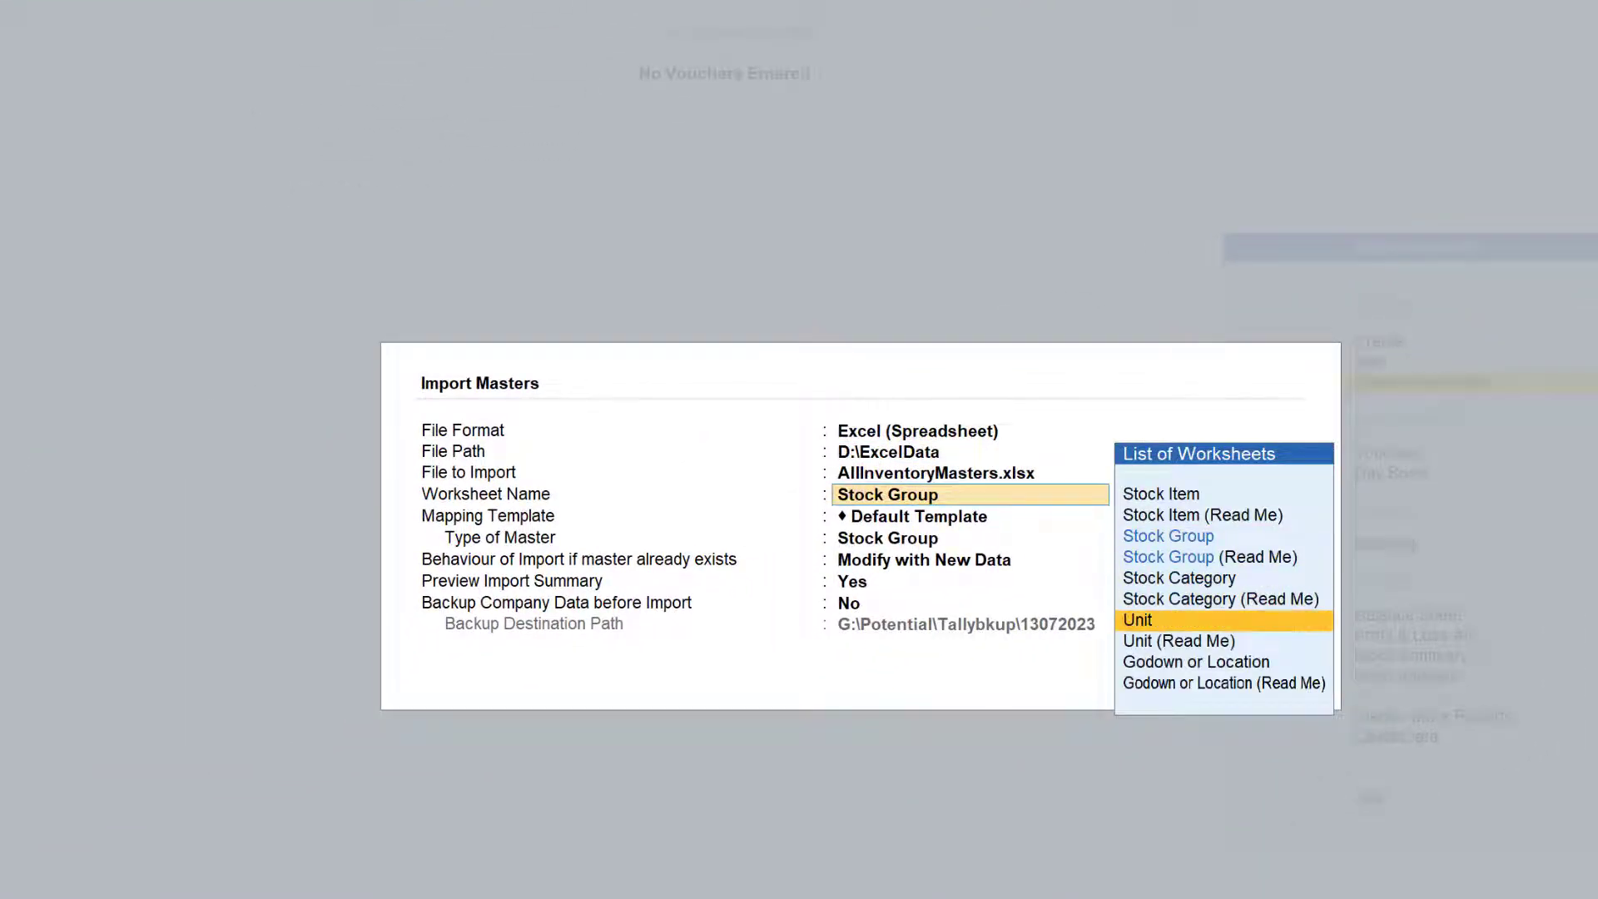
pyautogui.press('Return')
pyautogui.press('Return')
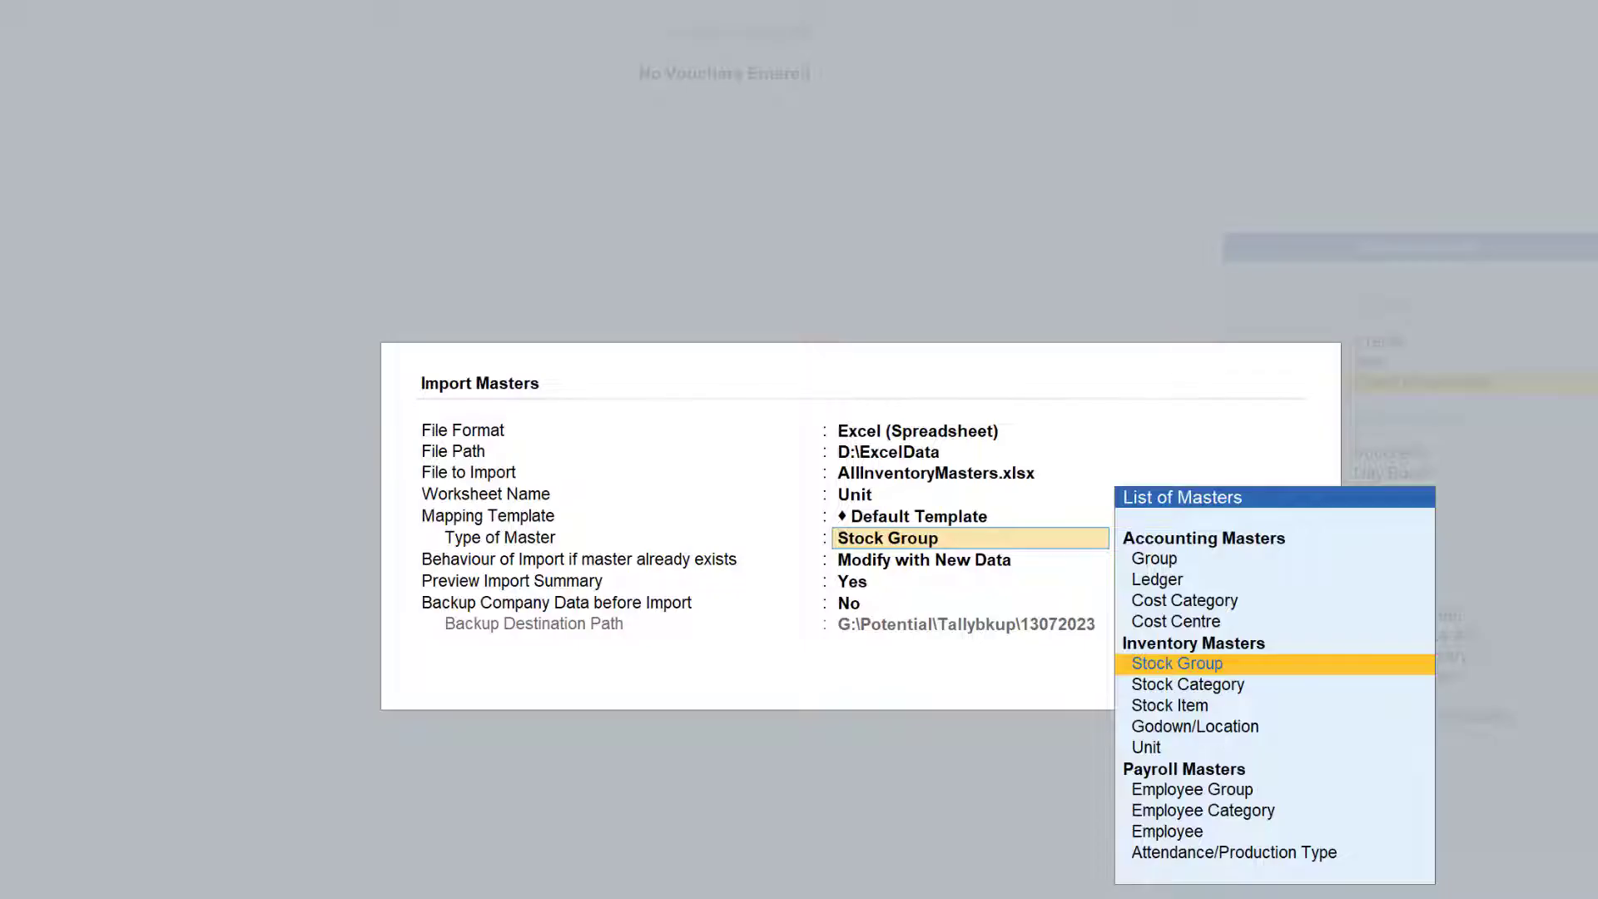
# - Set the type of master for the import to Unit
pyautogui.press('Down')
pyautogui.press('Down')
pyautogui.press('Down')
pyautogui.press('Down')
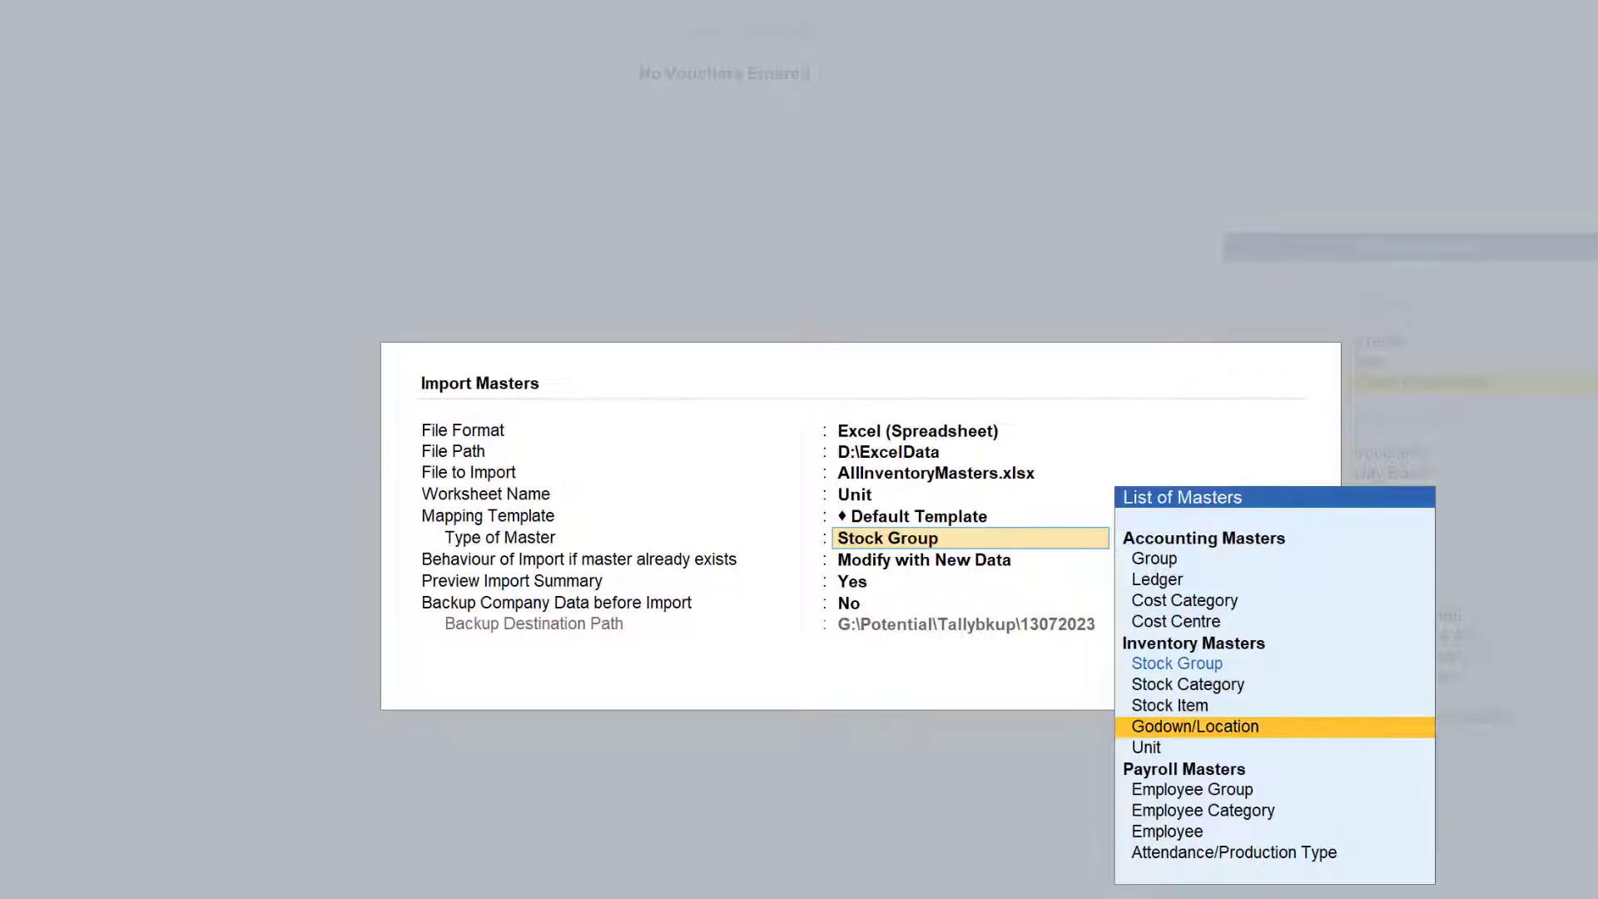
pyautogui.press('Return')
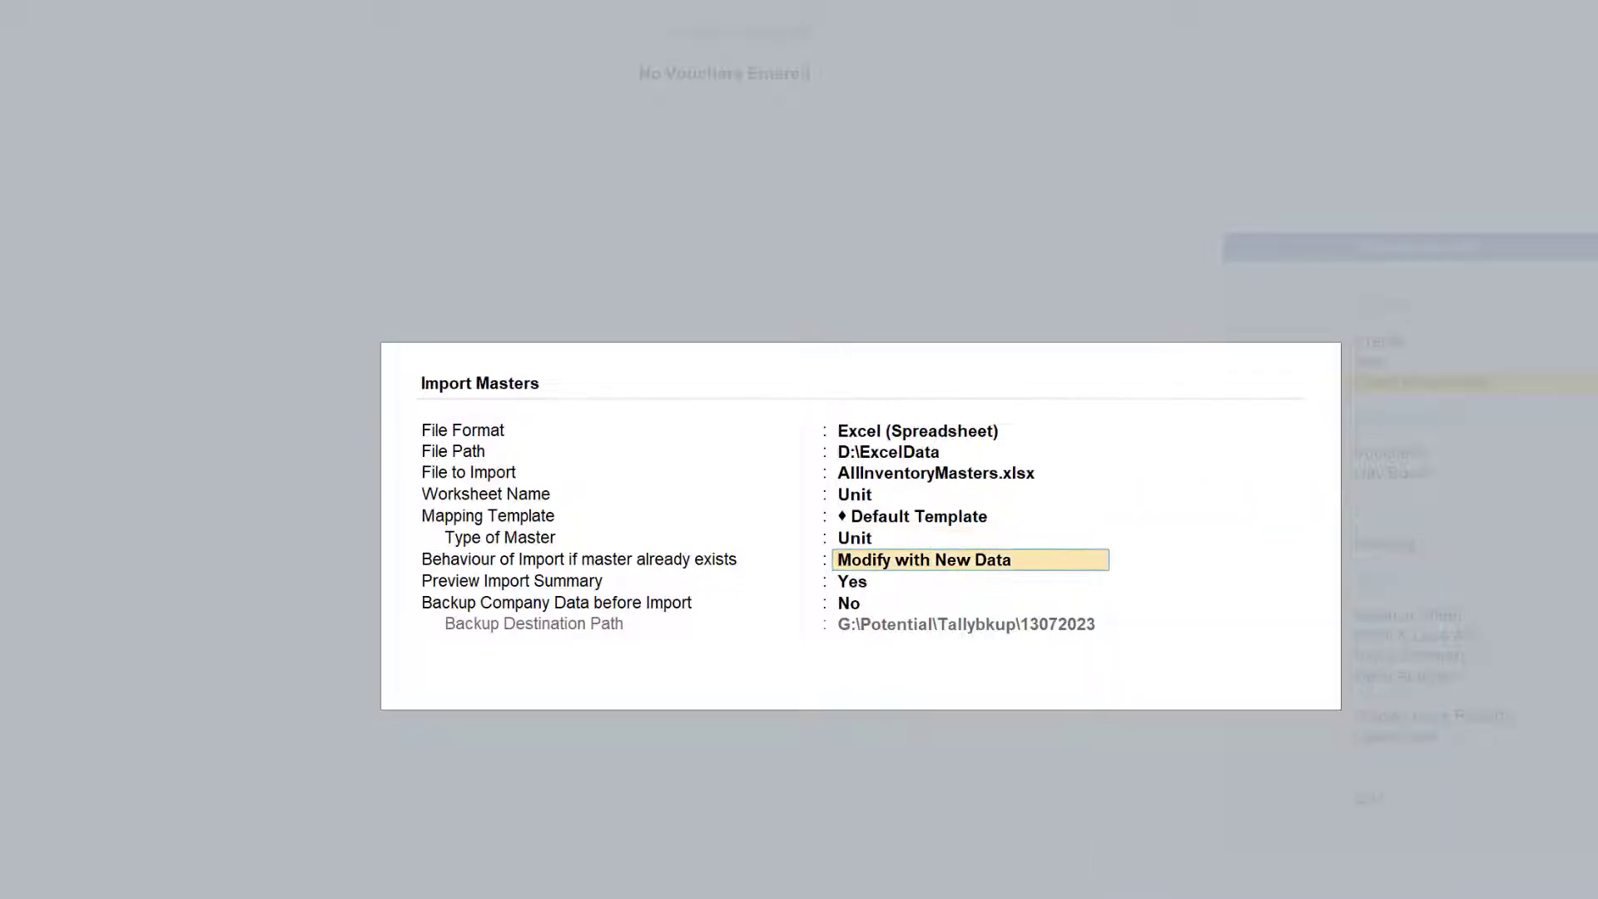
# - Accept the remaining import settings and import the units from the summary preview
pyautogui.hotkey('ctrl', 'a')
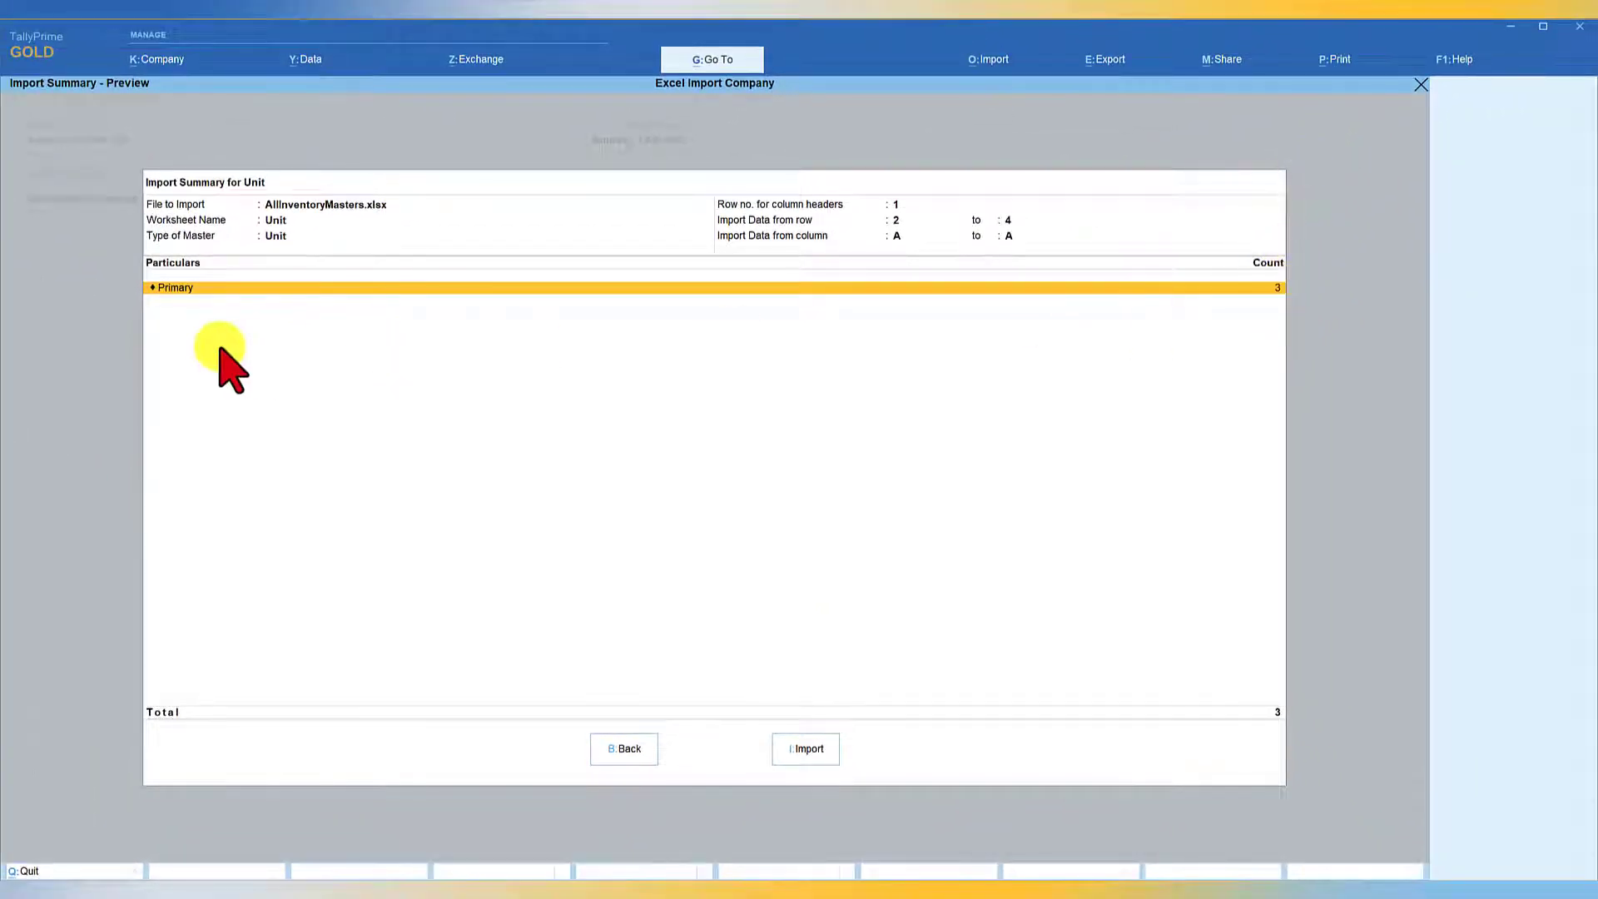
pyautogui.click(806, 752)
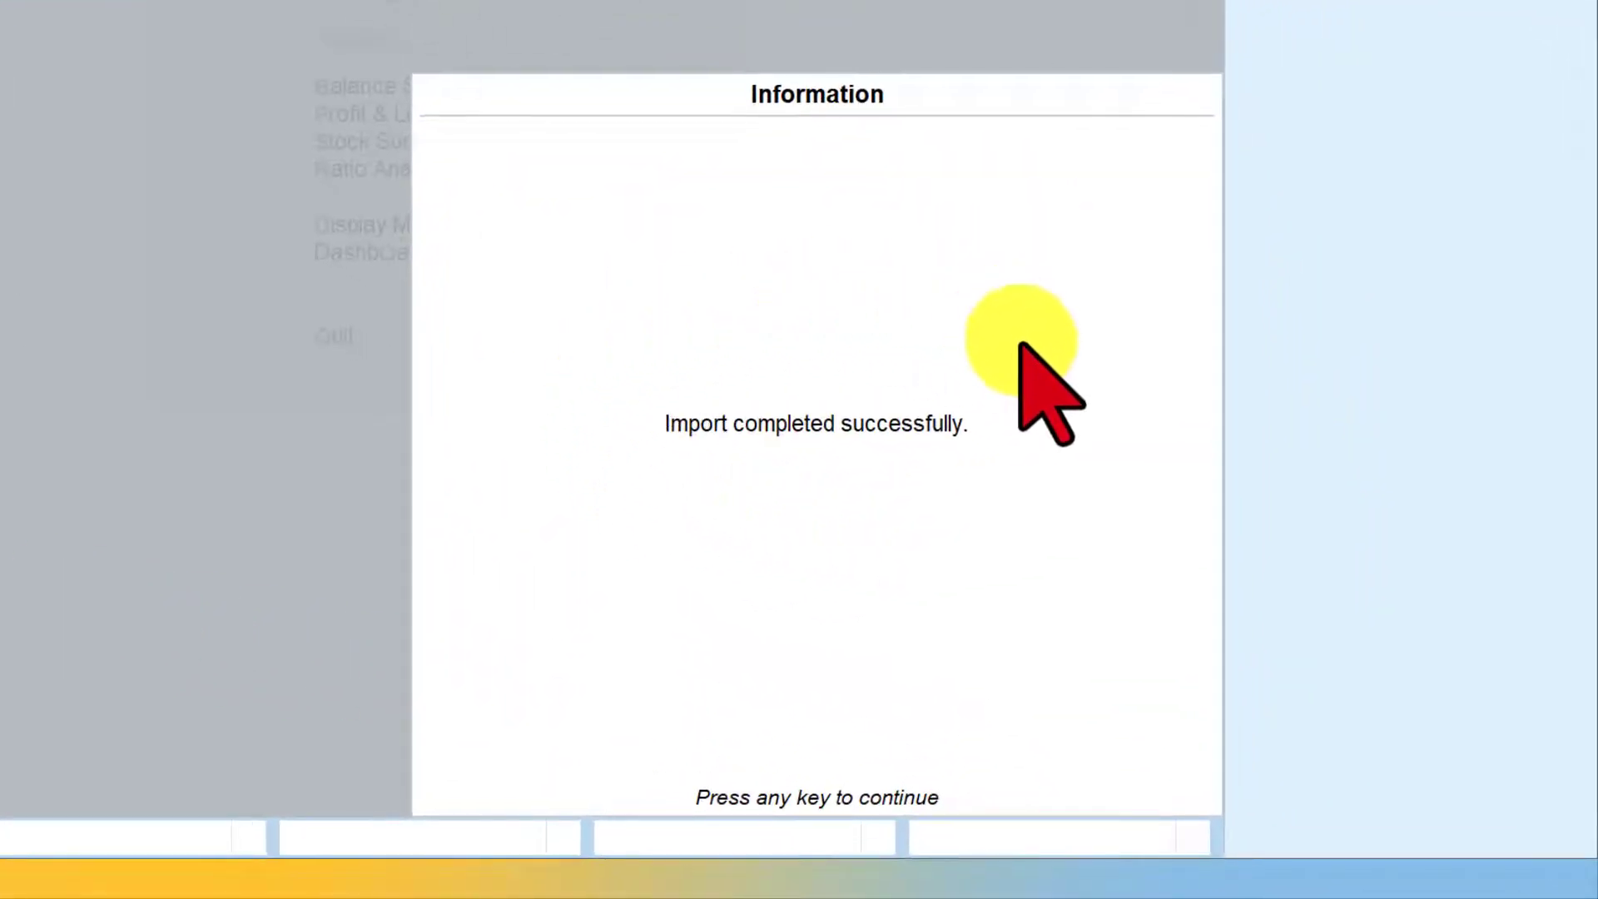
pyautogui.press('Return')
# - Close the import message and view the list of units in the Chart of Accounts
pyautogui.press('Return')
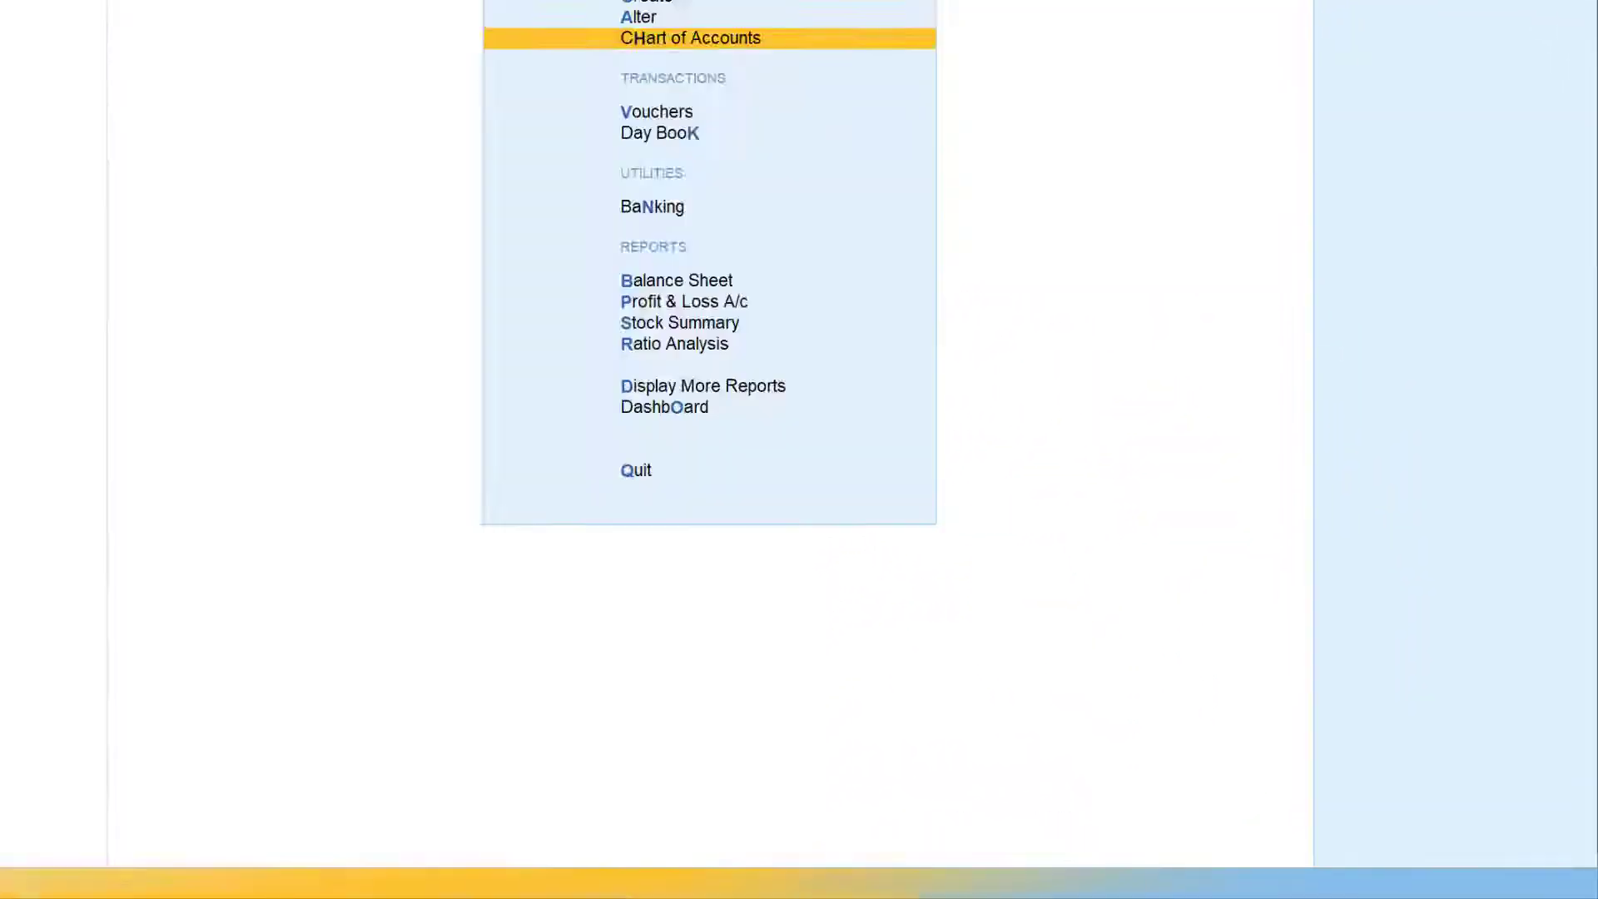
pyautogui.press('Down')
pyautogui.press('Down')
pyautogui.press('Down')
pyautogui.press('Down')
pyautogui.press('Down')
pyautogui.press('Down')
pyautogui.press('Down')
pyautogui.press('Down')
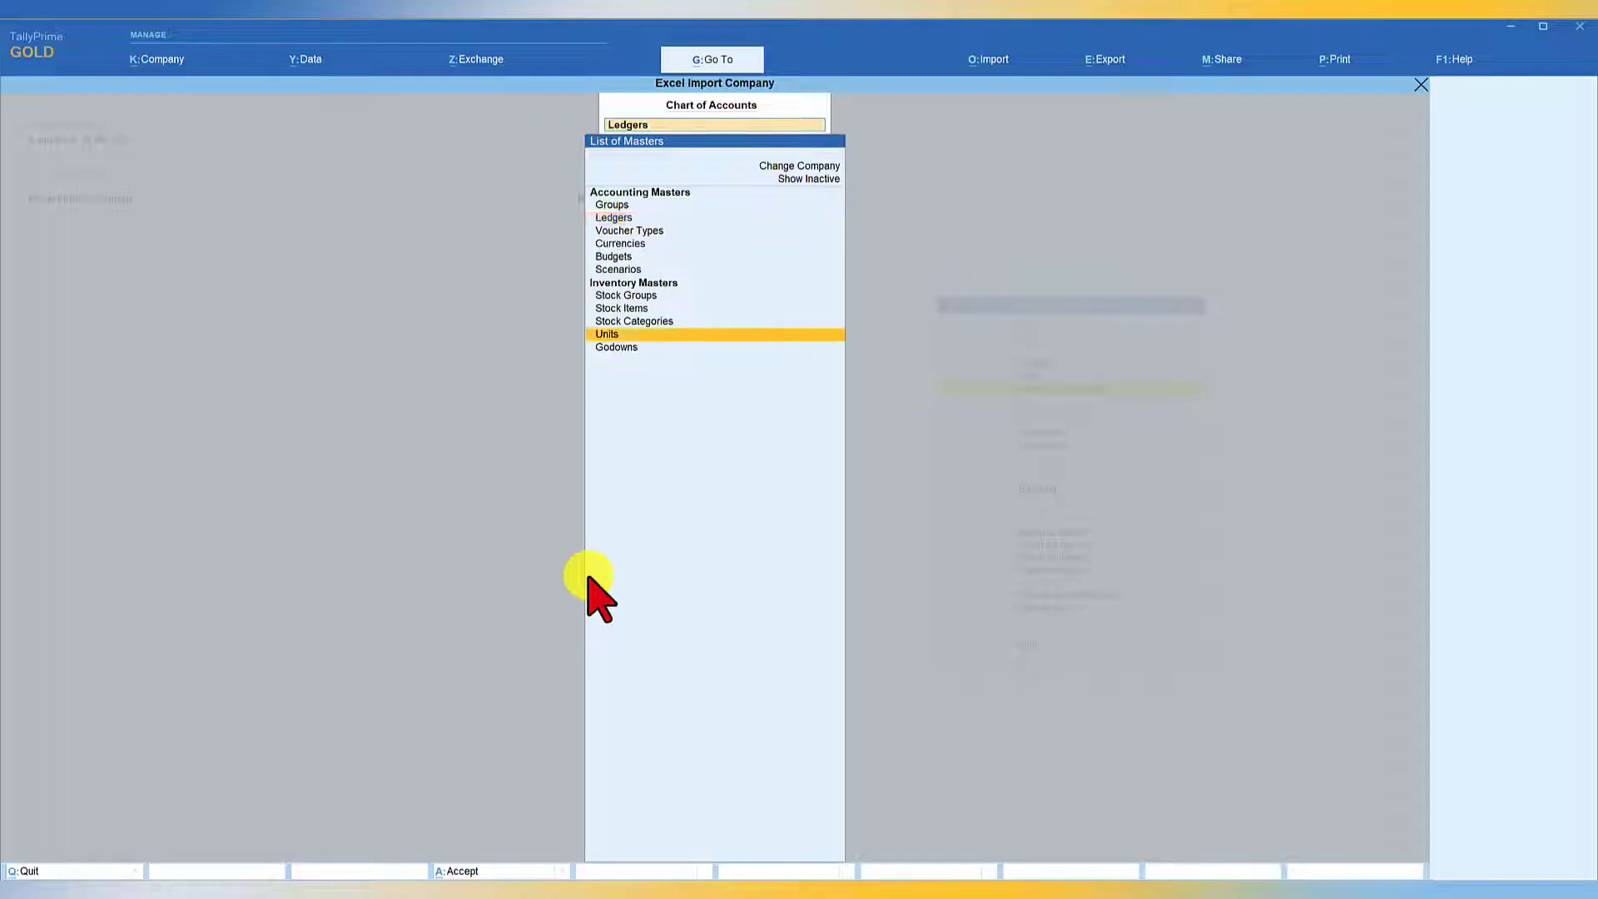
pyautogui.press('Return')
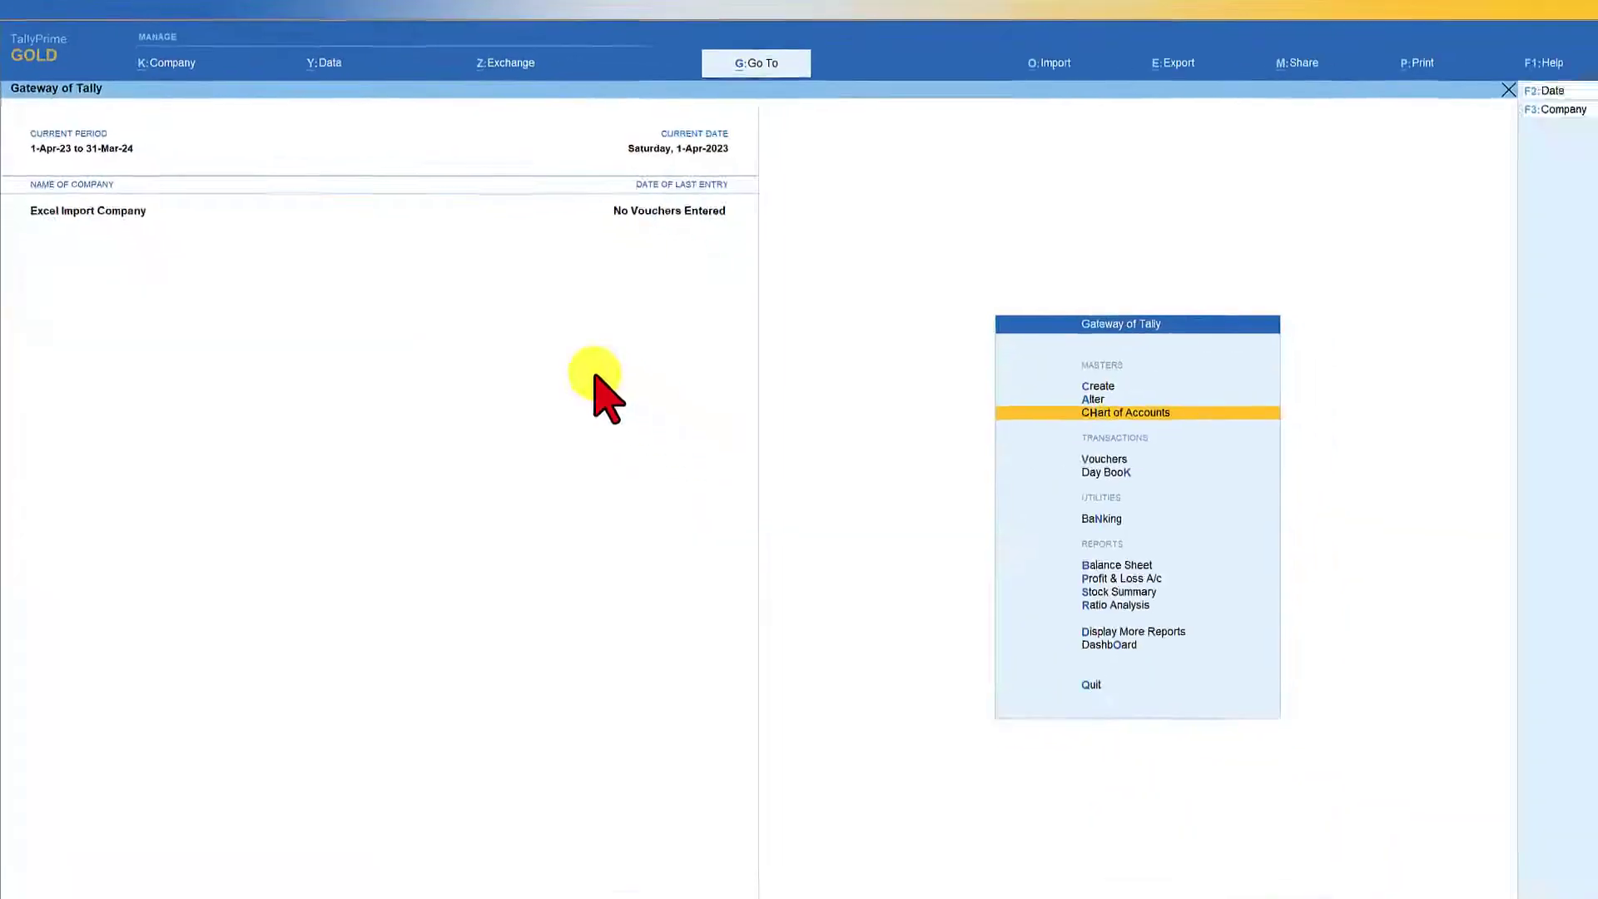
# - Start another masters import from AllInventoryMasters.xlsx using the Stock Item worksheet and the Default Template
pyautogui.click(991, 59)
pyautogui.press('Return')
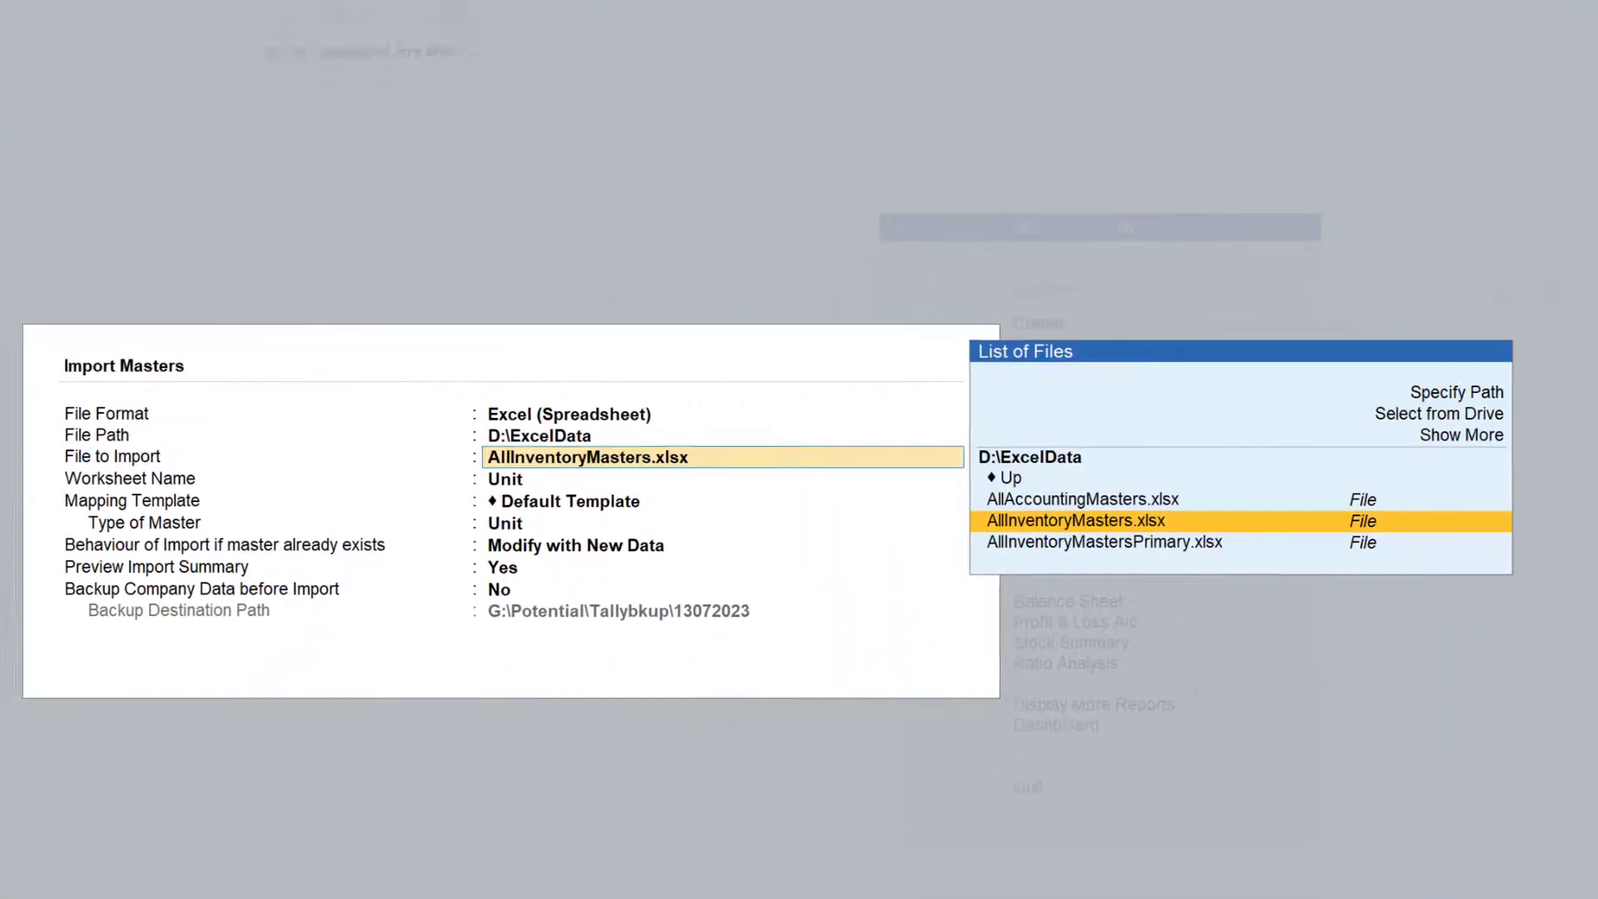
pyautogui.press('Return')
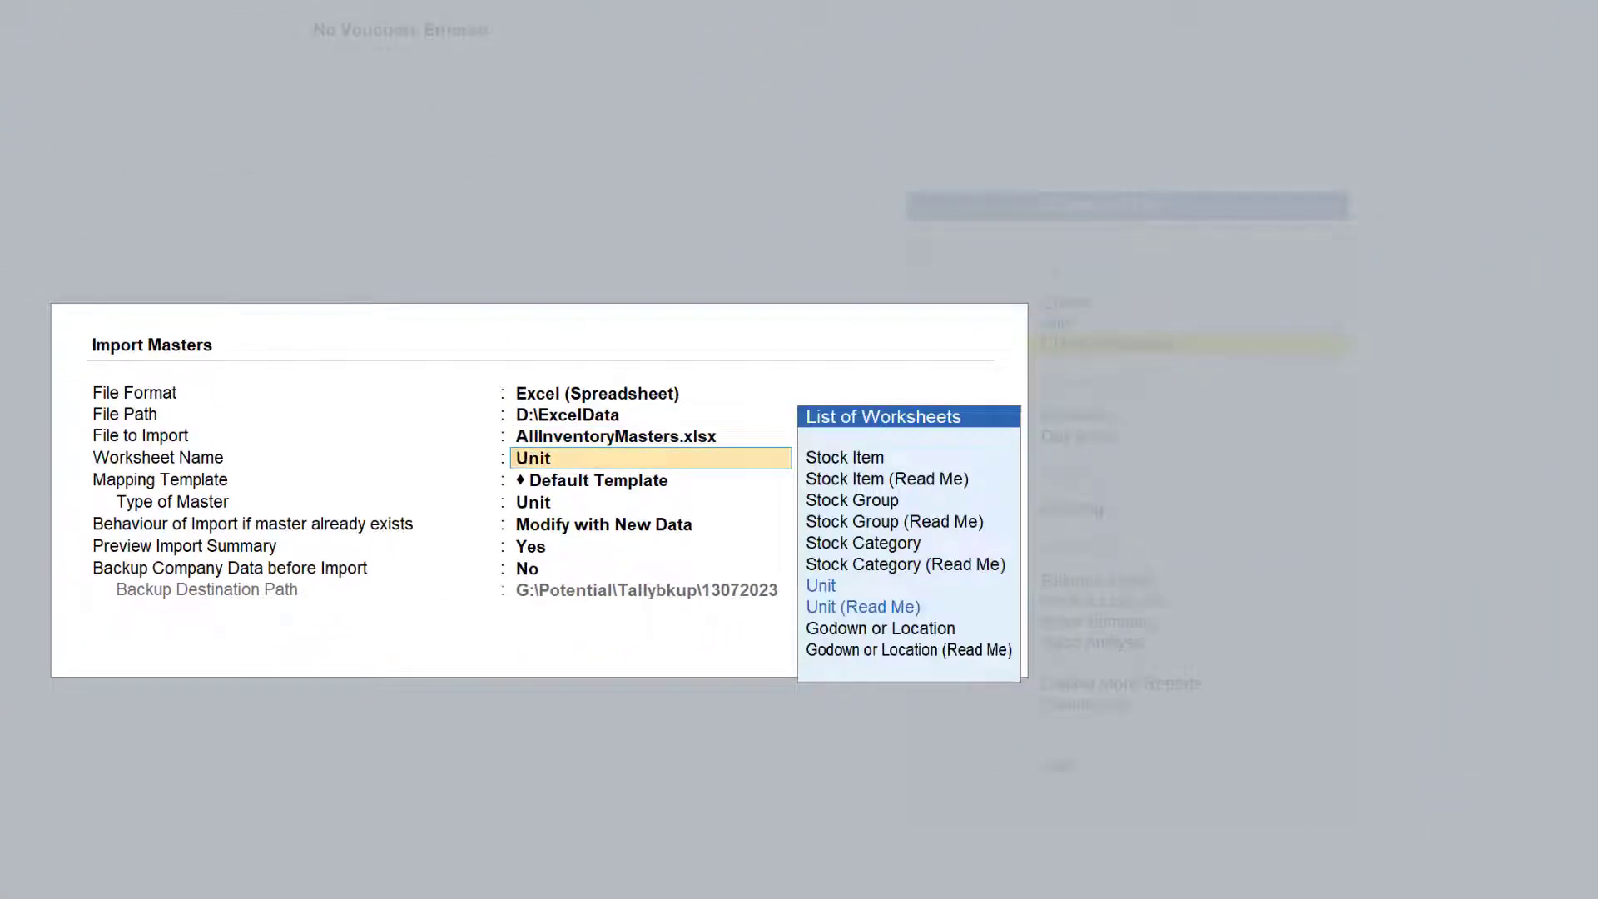
pyautogui.press('Down')
pyautogui.press('Up')
pyautogui.press('Up')
pyautogui.press('Up')
pyautogui.press('Up')
pyautogui.press('Up')
pyautogui.press('Up')
pyautogui.press('Up')
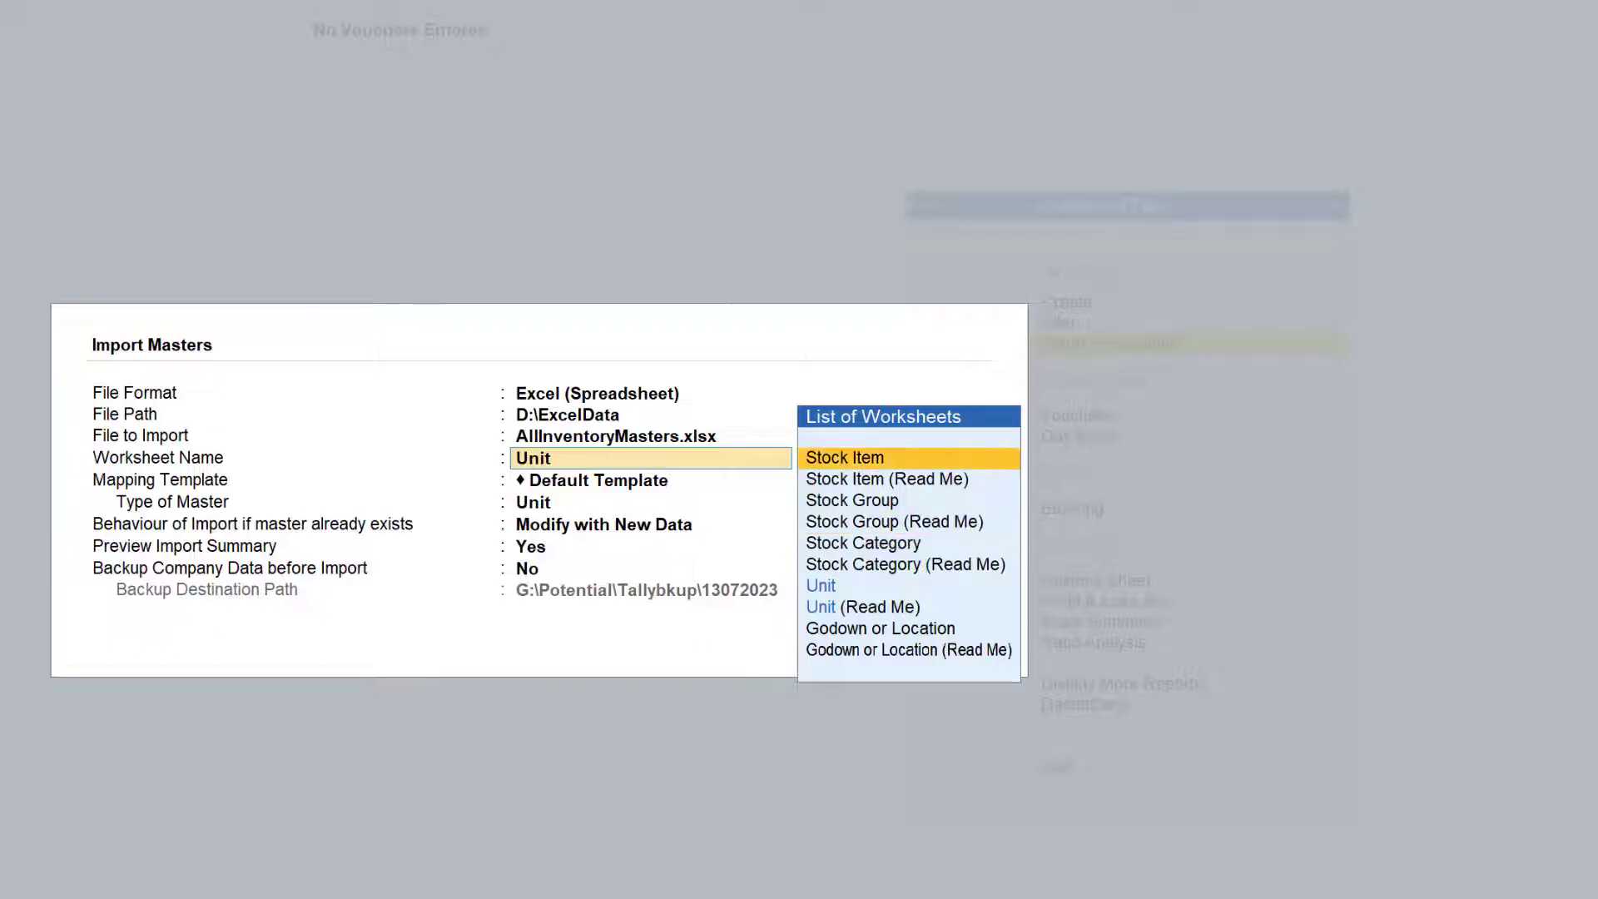
pyautogui.press('Return')
pyautogui.press('Return')
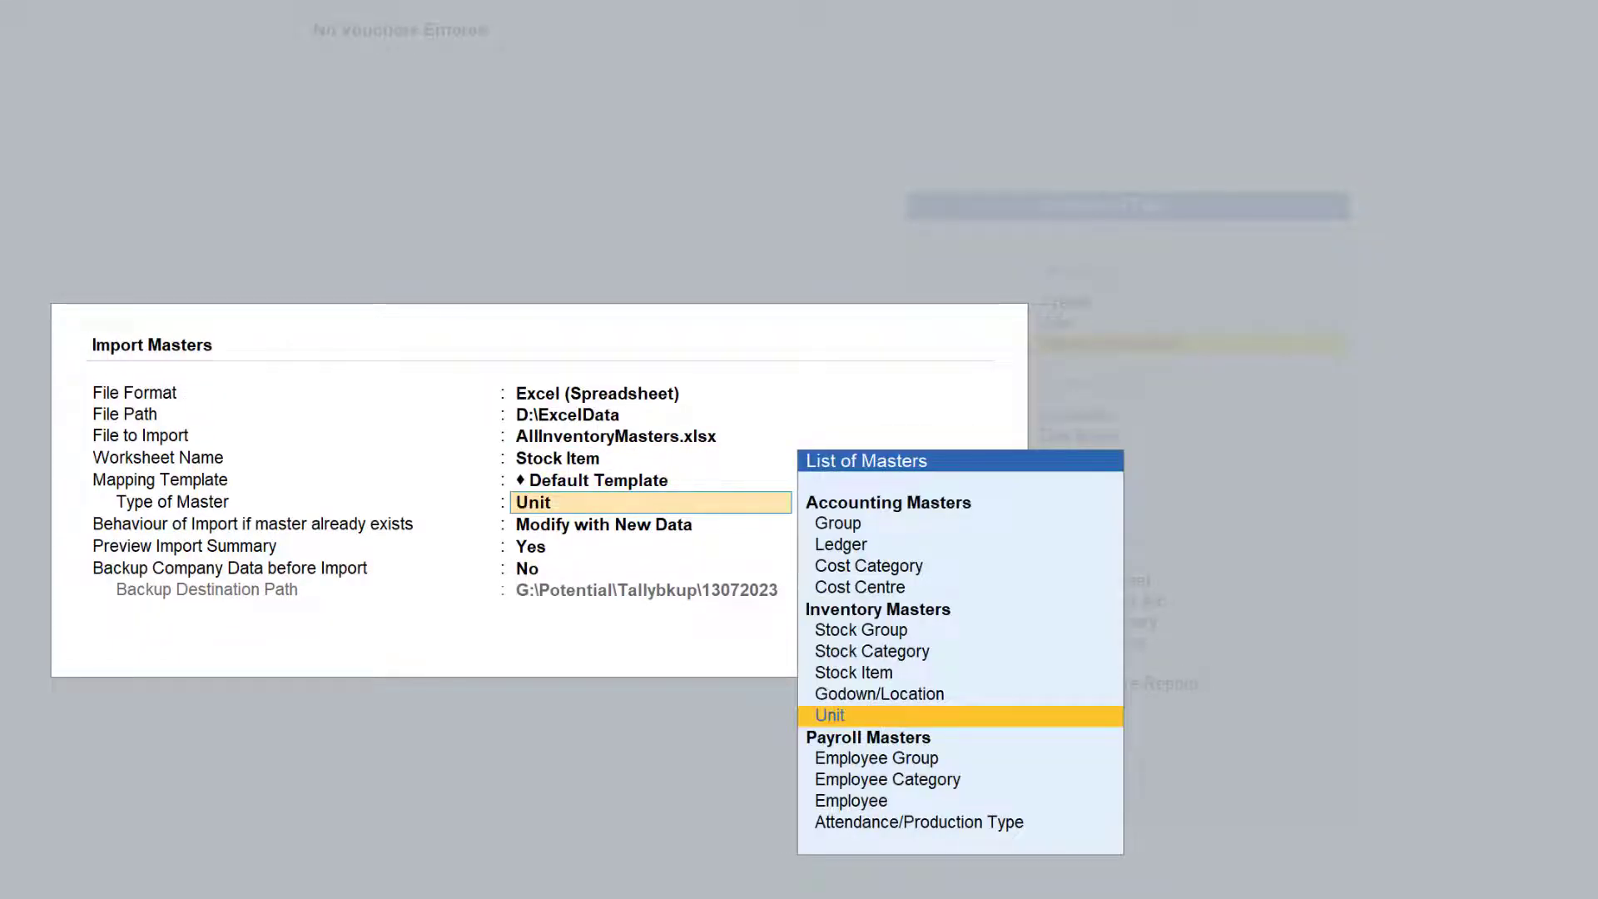
# - Set the type of master to Stock Item, accept the remaining settings and import the stock items from the summary preview
pyautogui.press('Up')
pyautogui.press('Up')
pyautogui.press('Return')
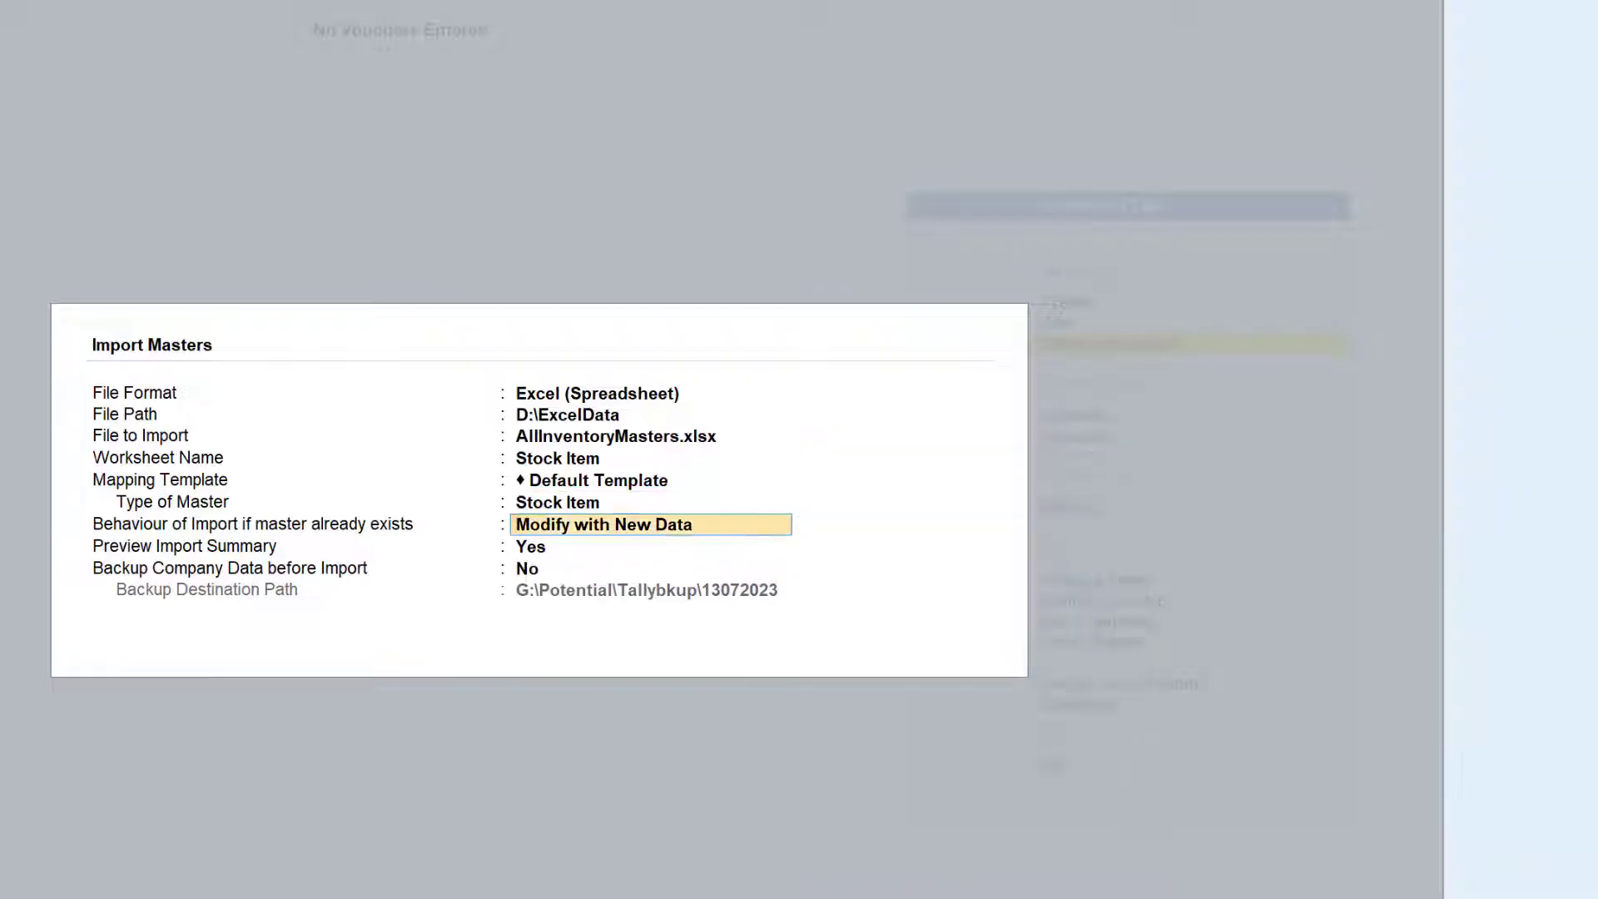
pyautogui.hotkey('ctrl', 'a')
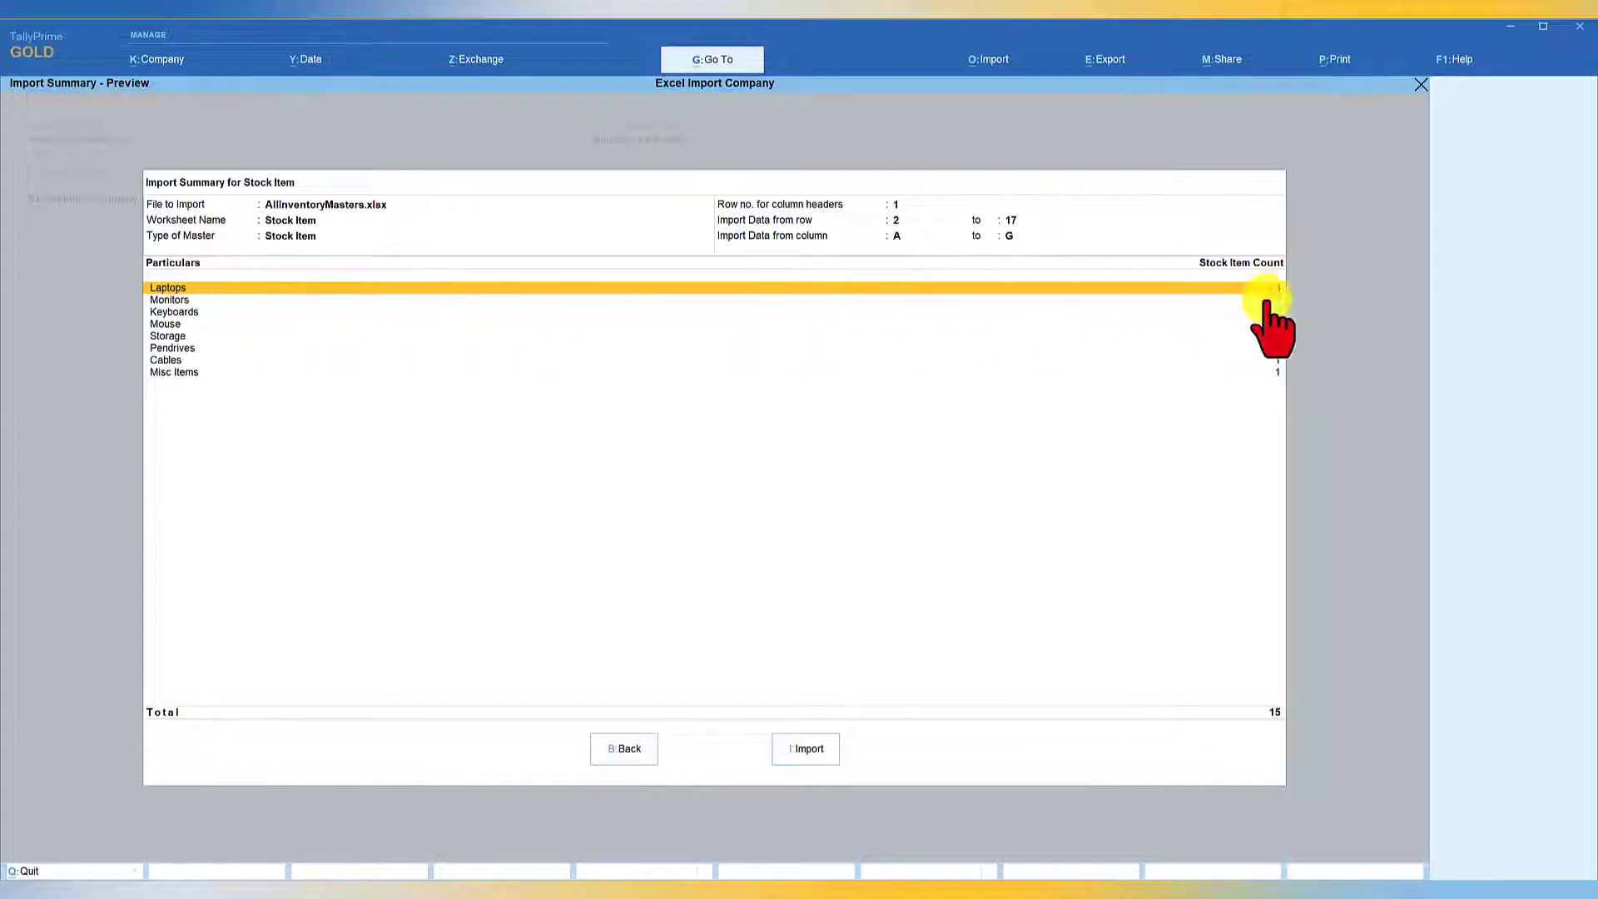
pyautogui.click(814, 749)
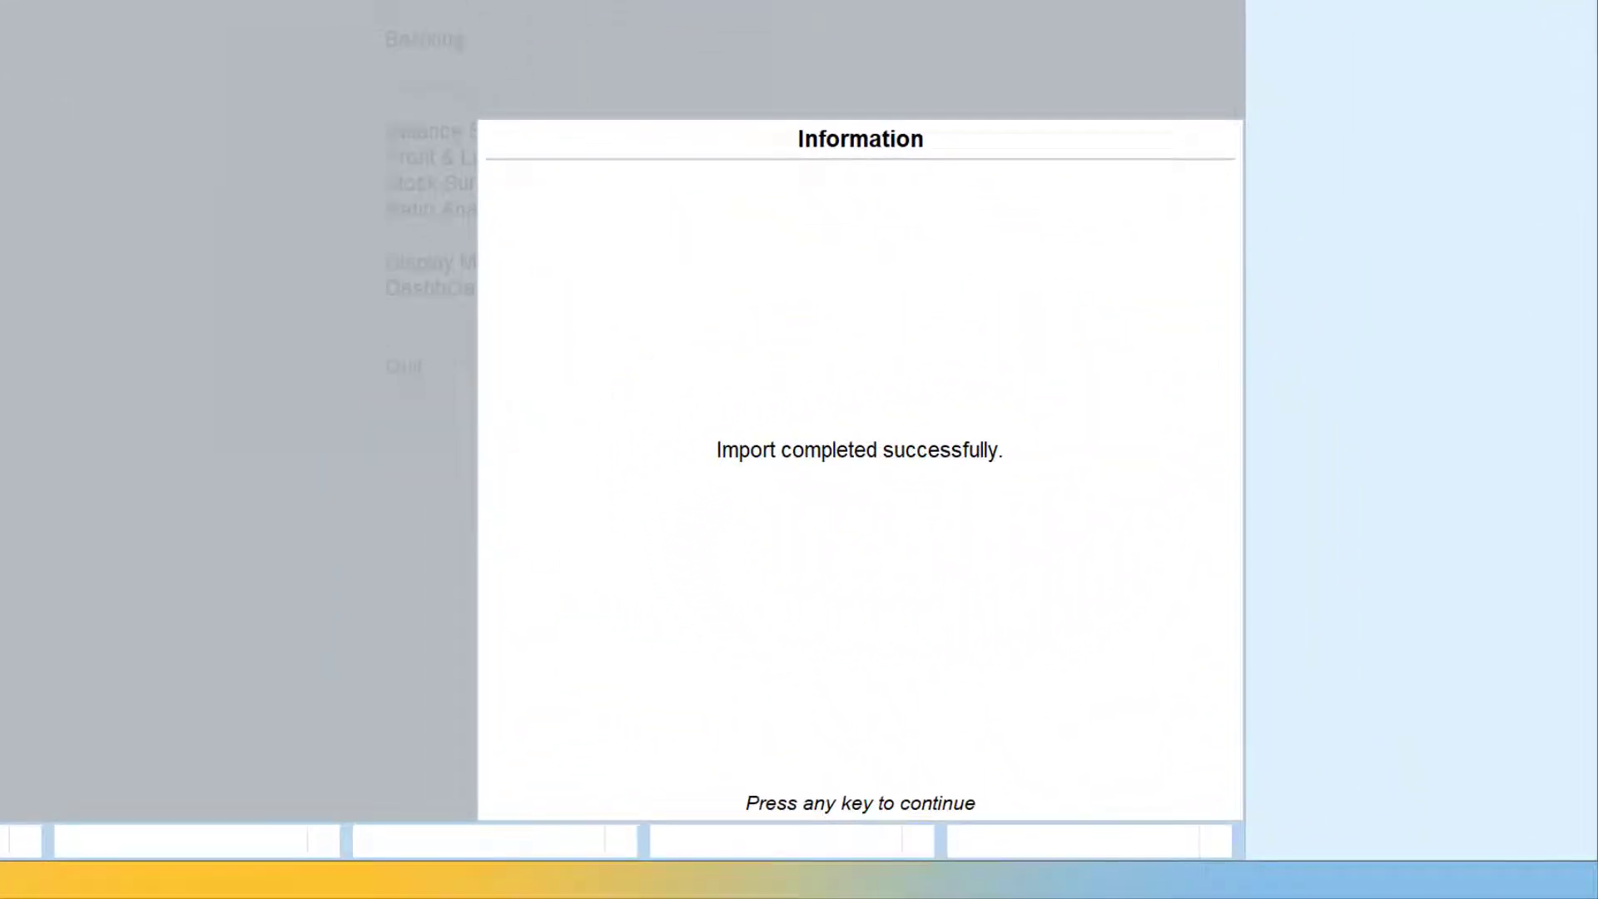
pyautogui.press('Return')
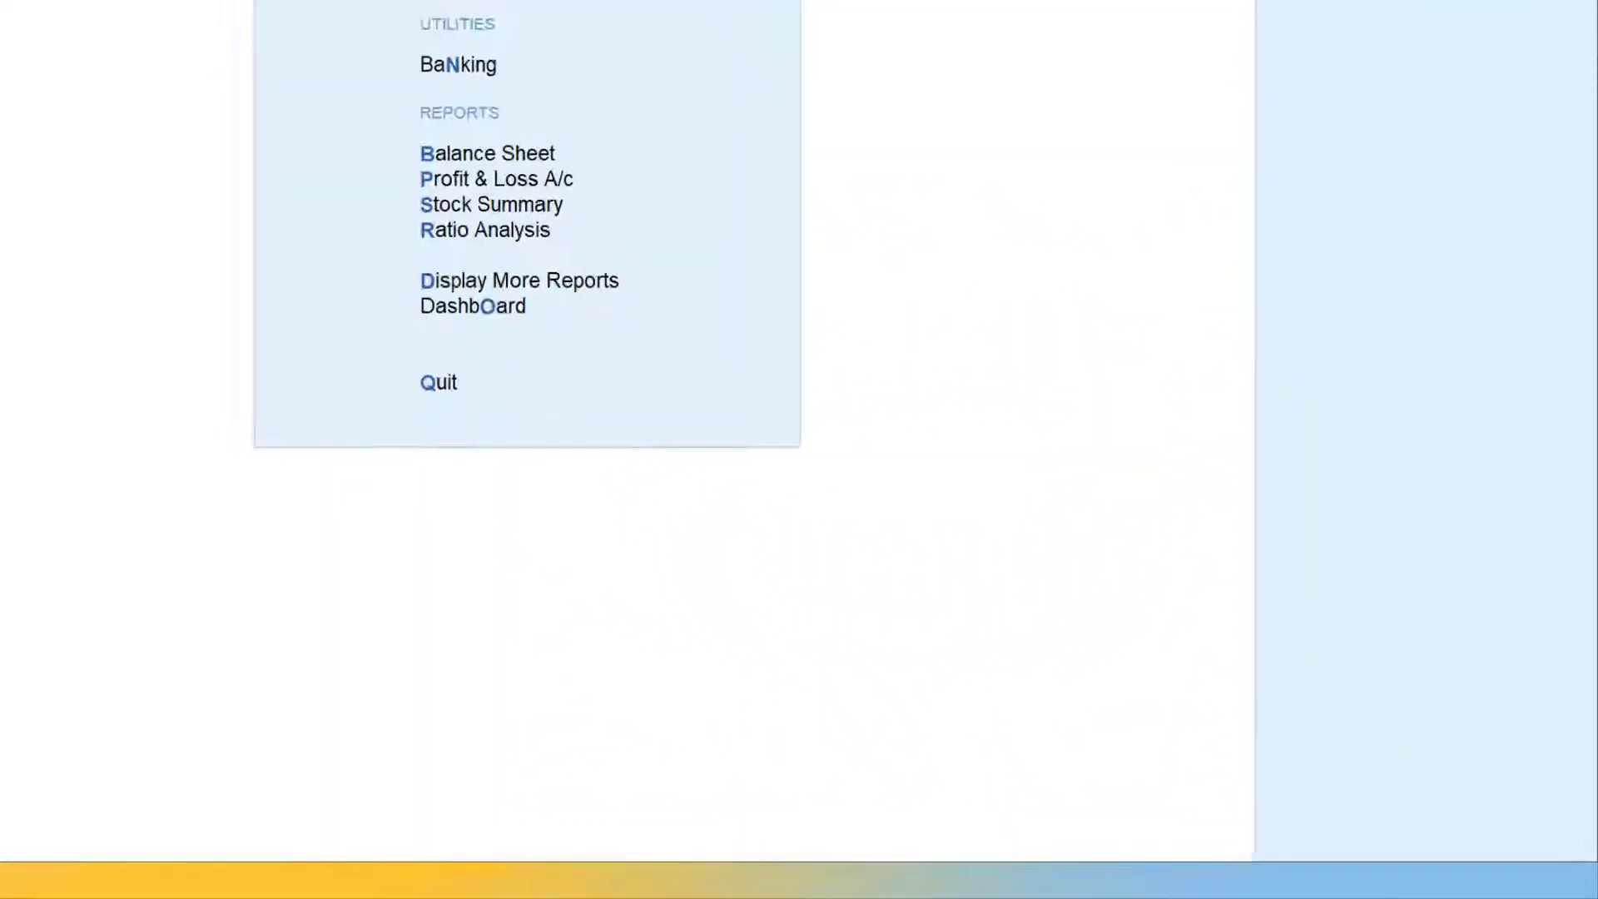
# - Open the list of stock items in the Chart of Accounts and check the details of the Power Chord item
pyautogui.press('Return')
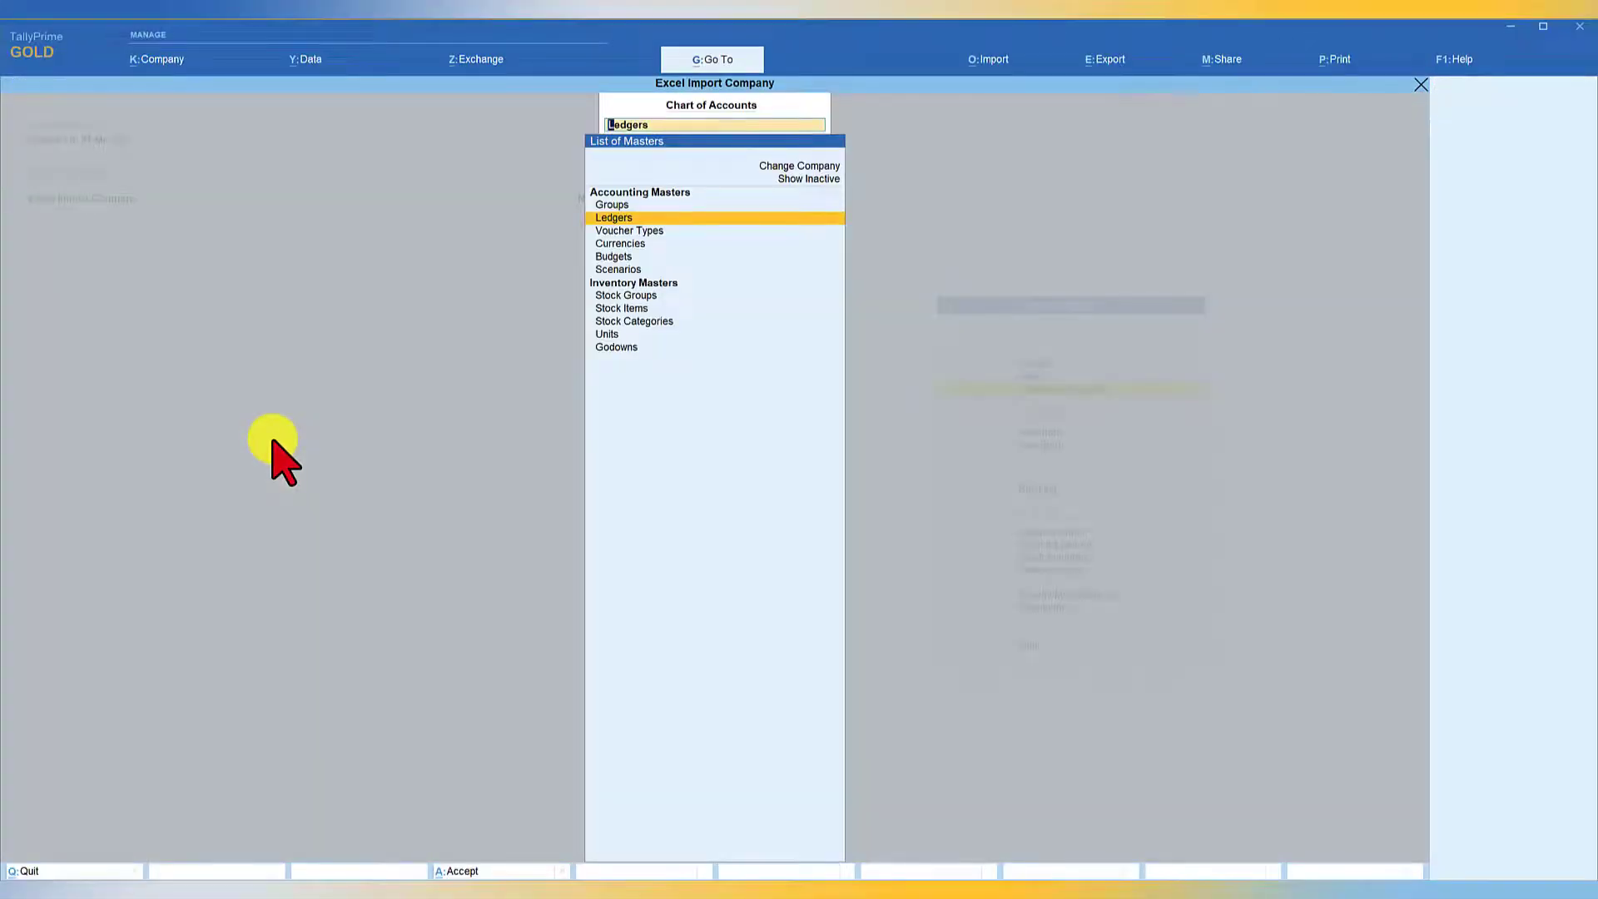
pyautogui.click(638, 309)
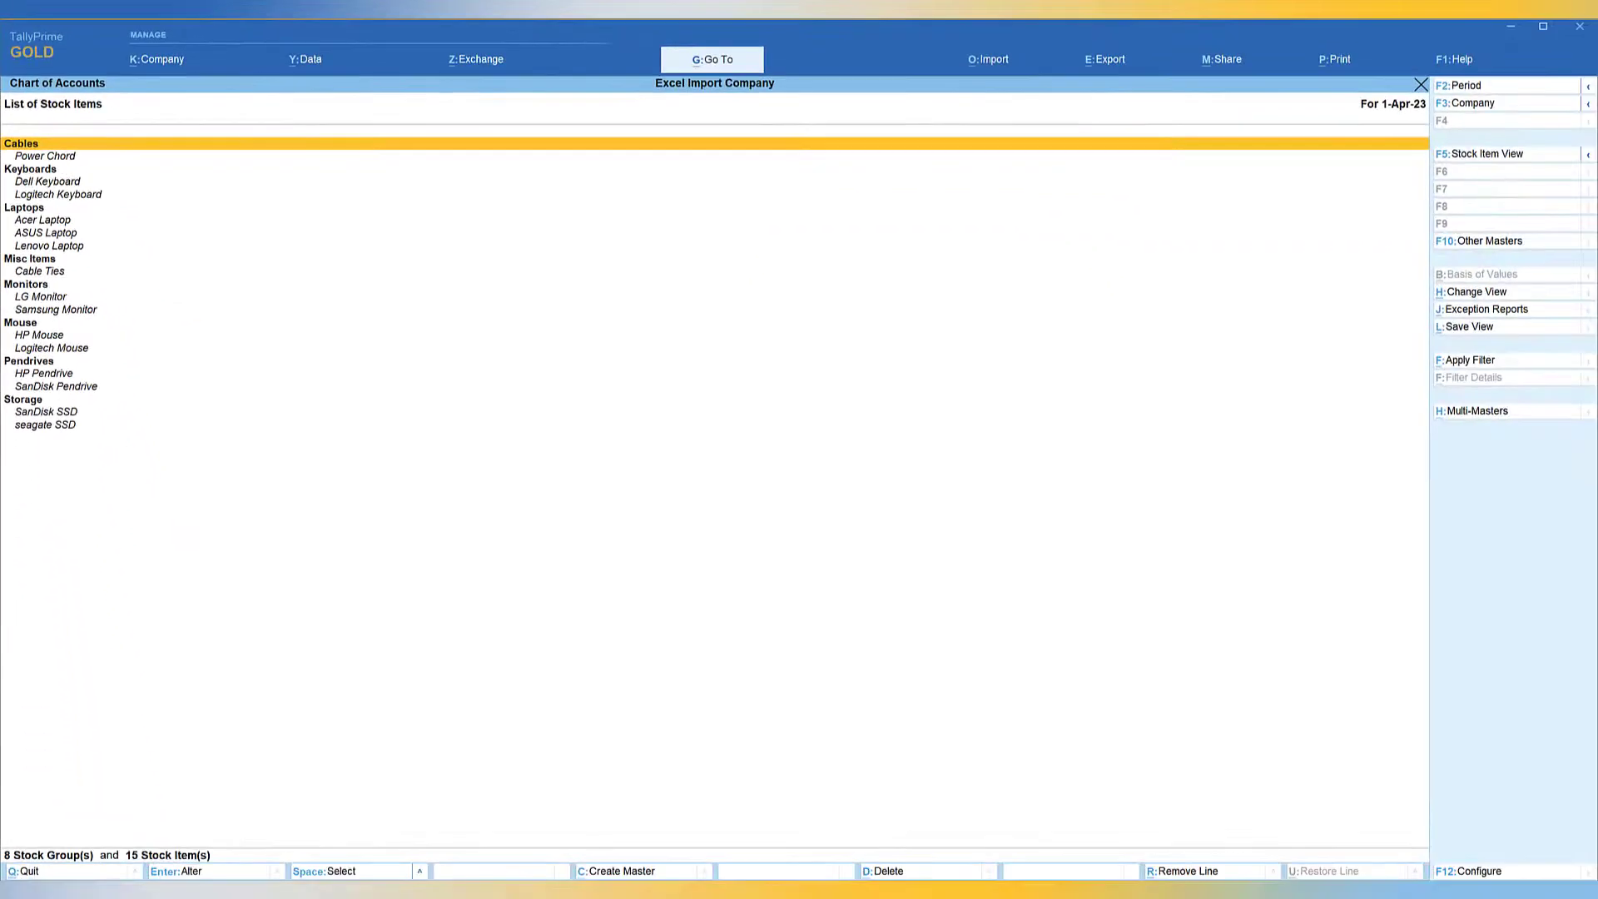
pyautogui.press('Down')
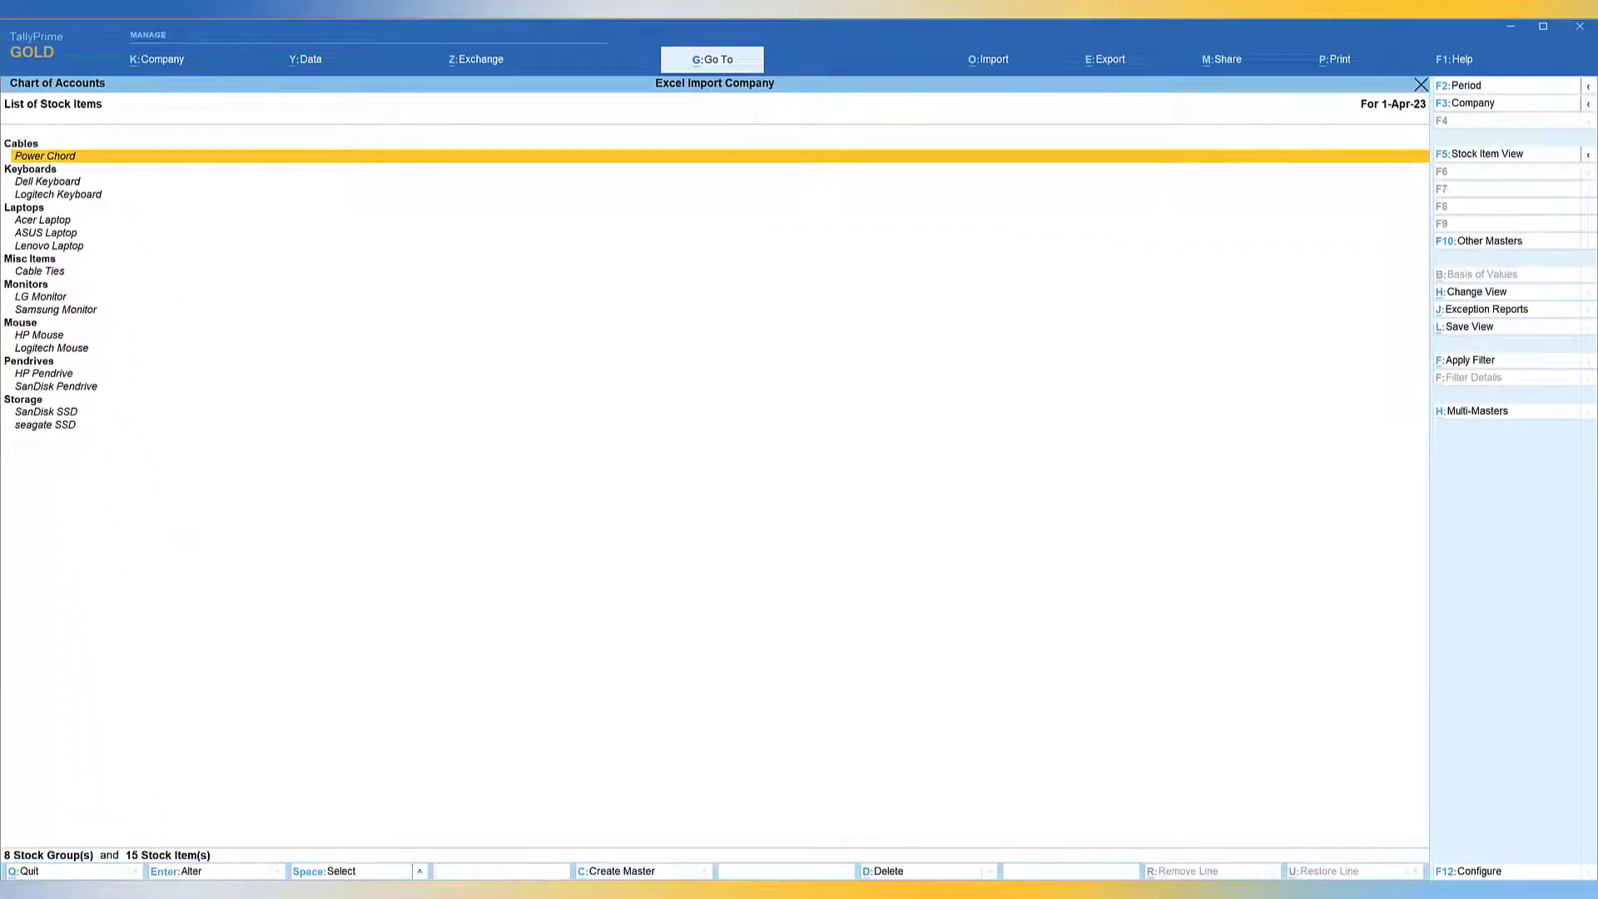
pyautogui.press('Return')
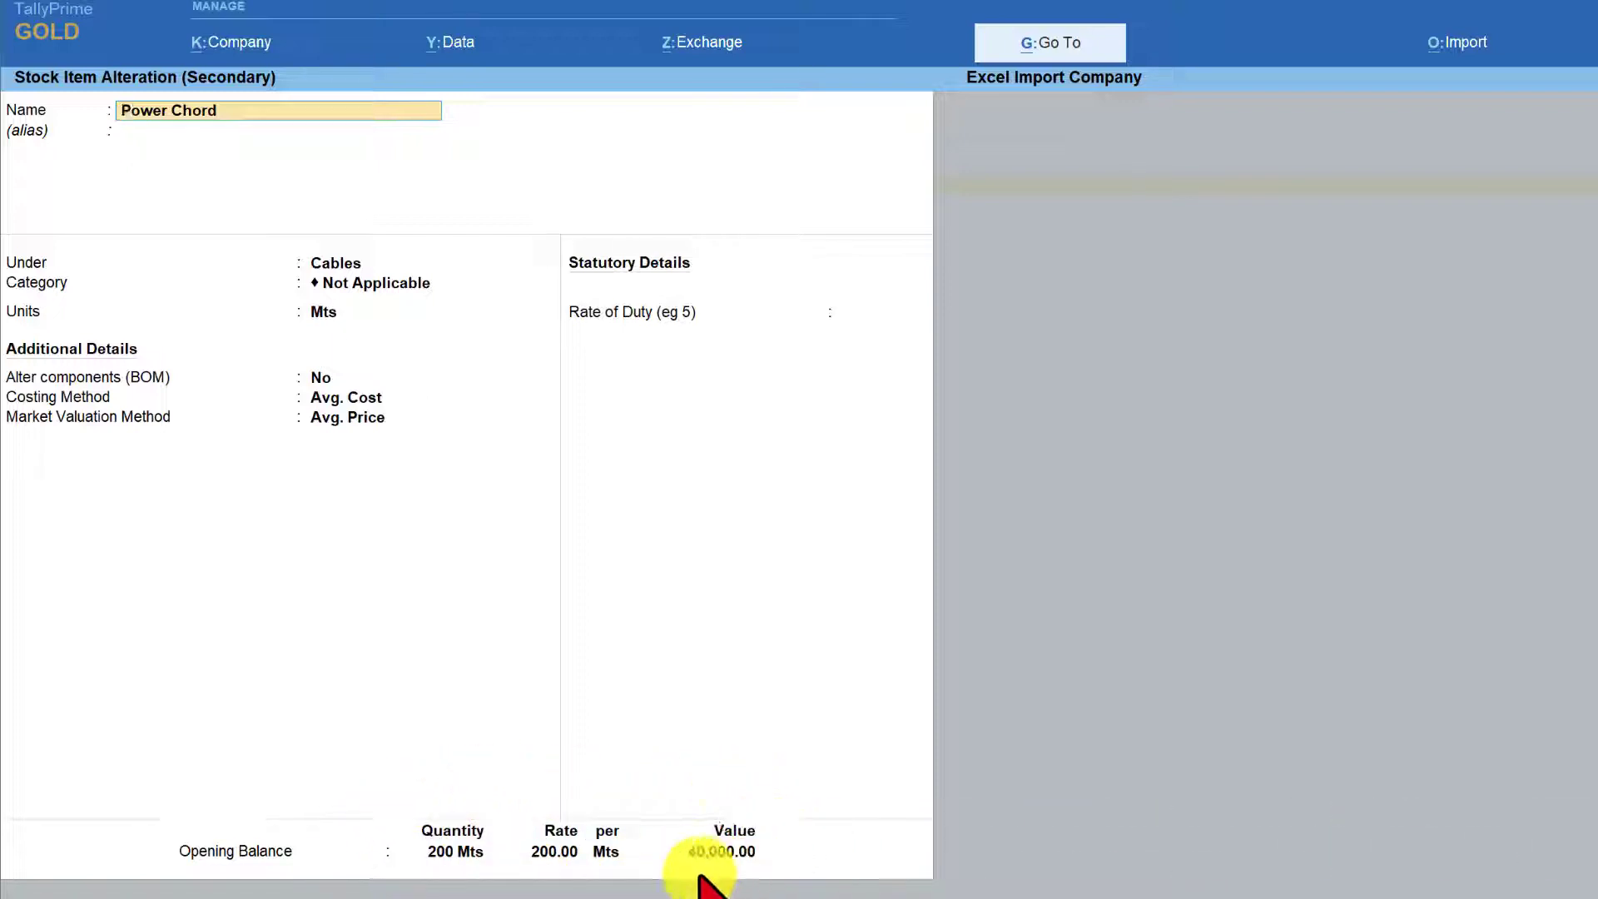
pyautogui.press('Escape')
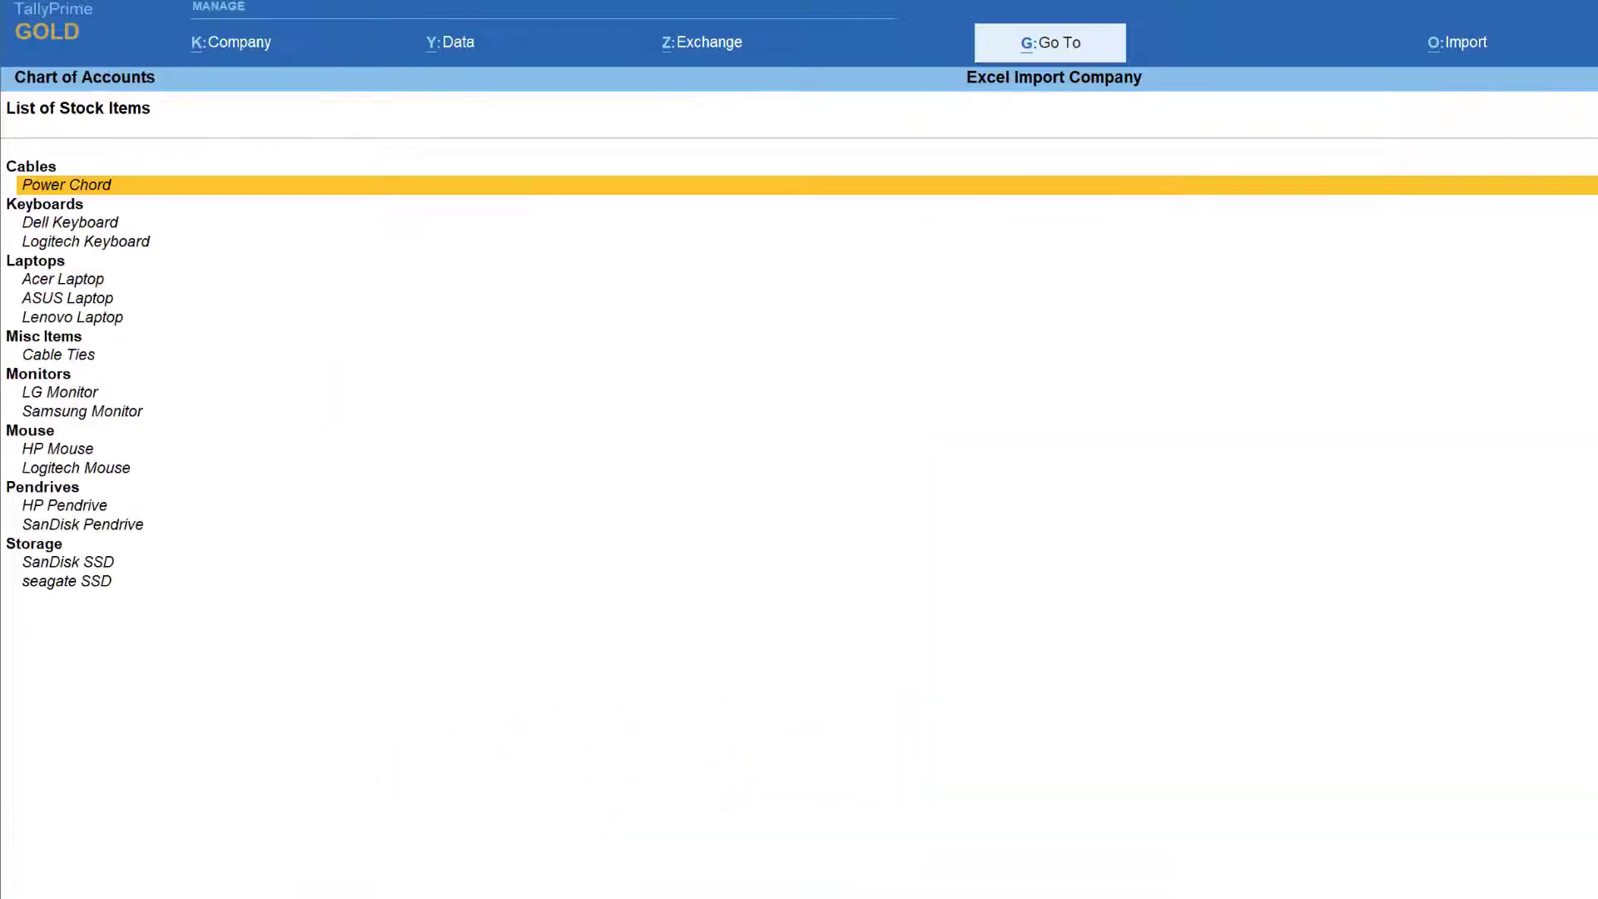
# - Check the details and opening balance of the LG Monitor stock item, returning to the list of stock items
pyautogui.press('Down')
pyautogui.press('Down')
pyautogui.press('Down')
pyautogui.press('Down')
pyautogui.press('Down')
pyautogui.press('Down')
pyautogui.press('Down')
pyautogui.press('Down')
pyautogui.press('Down')
pyautogui.press('Down')
pyautogui.press('Down')
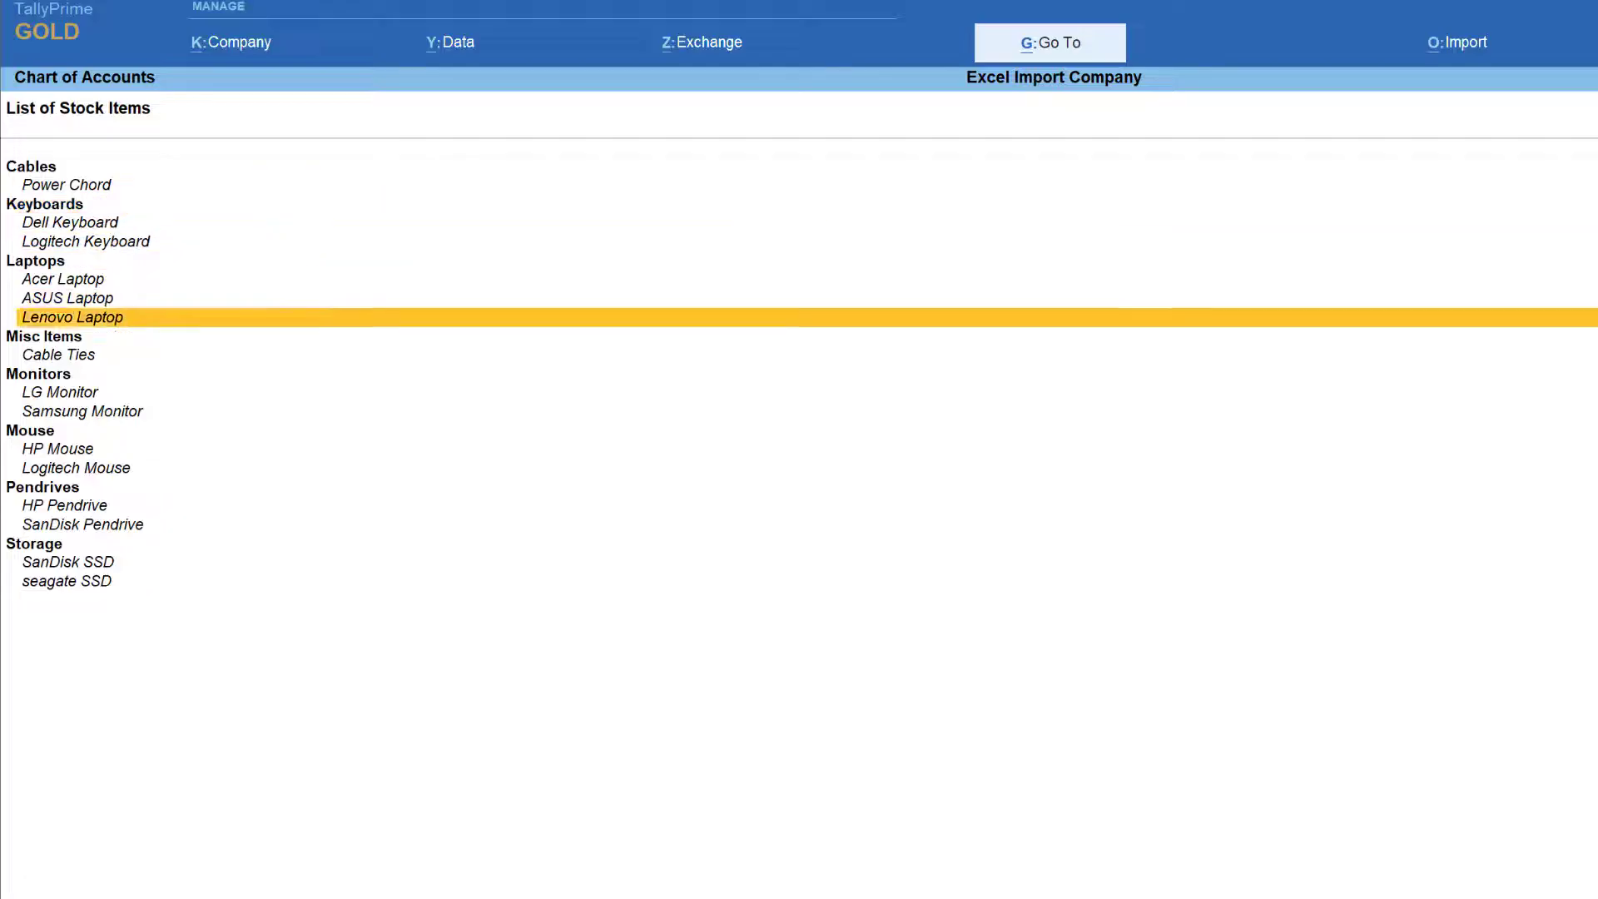
pyautogui.press('Return')
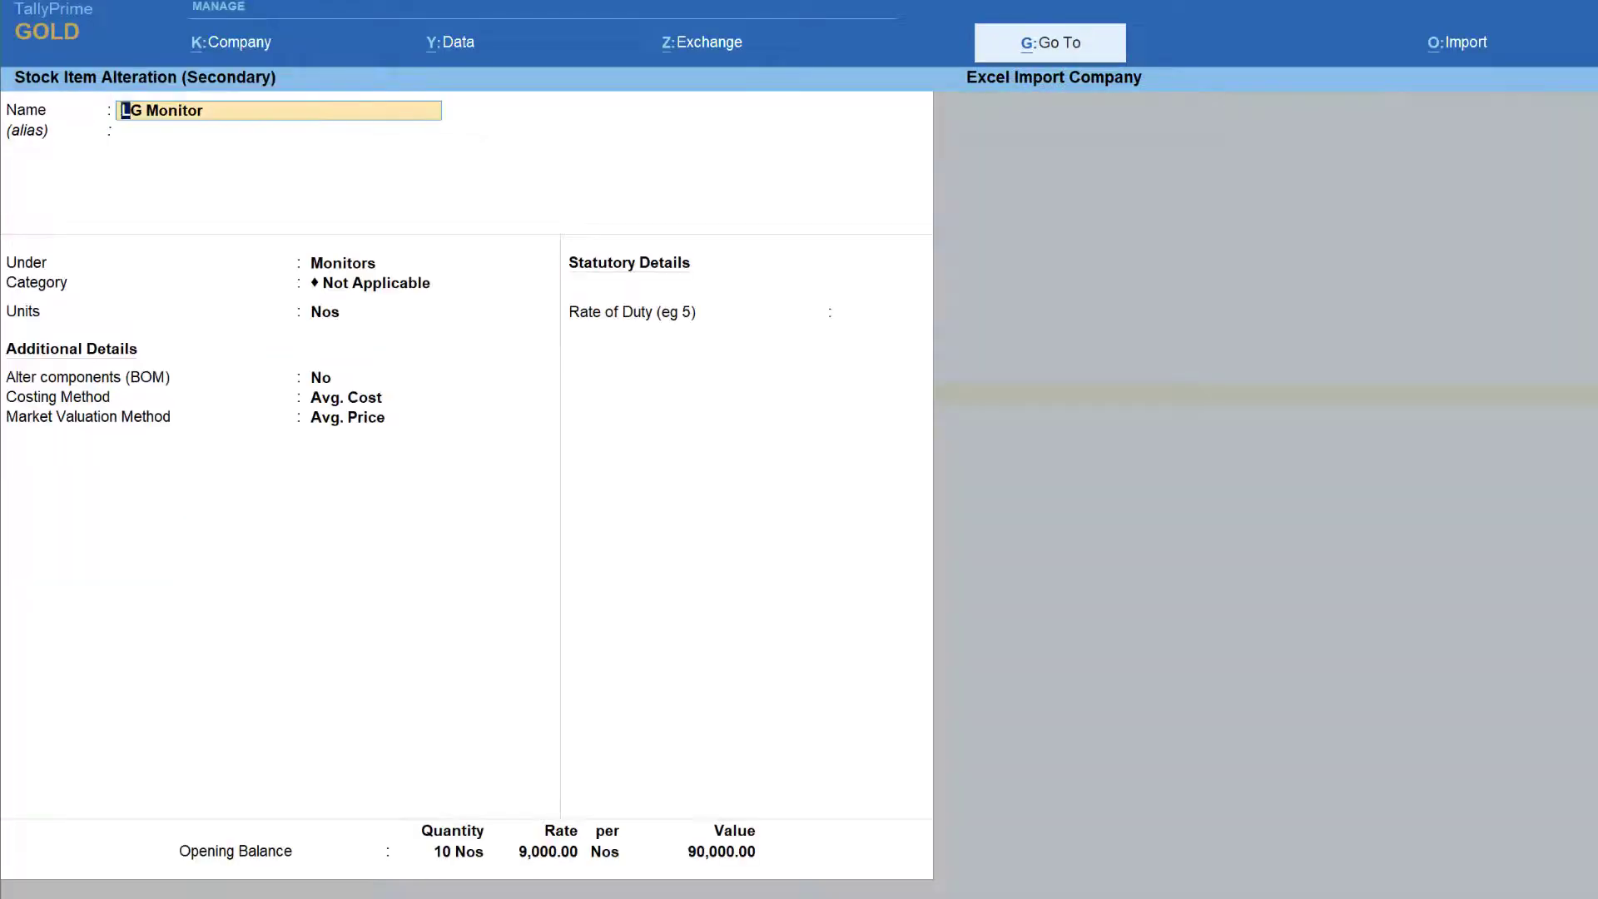
pyautogui.press('Escape')
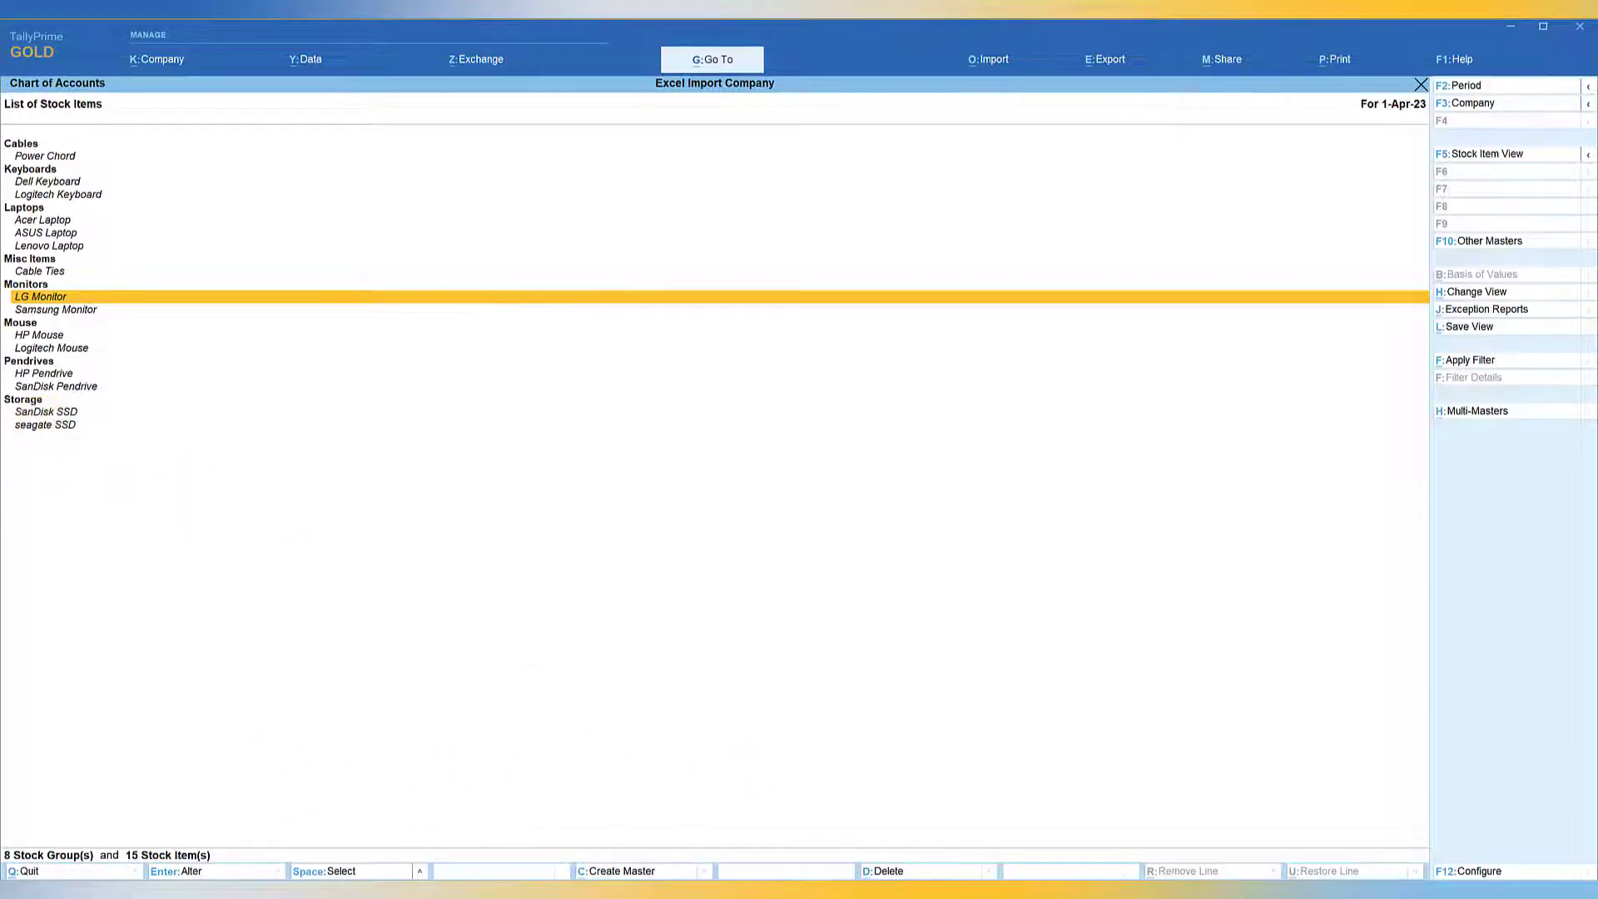
# - Switch to the AllAccountingMasters workbook in Excel, review the Group worksheet, and save and minimize the workbook
pyautogui.click(621, 895)
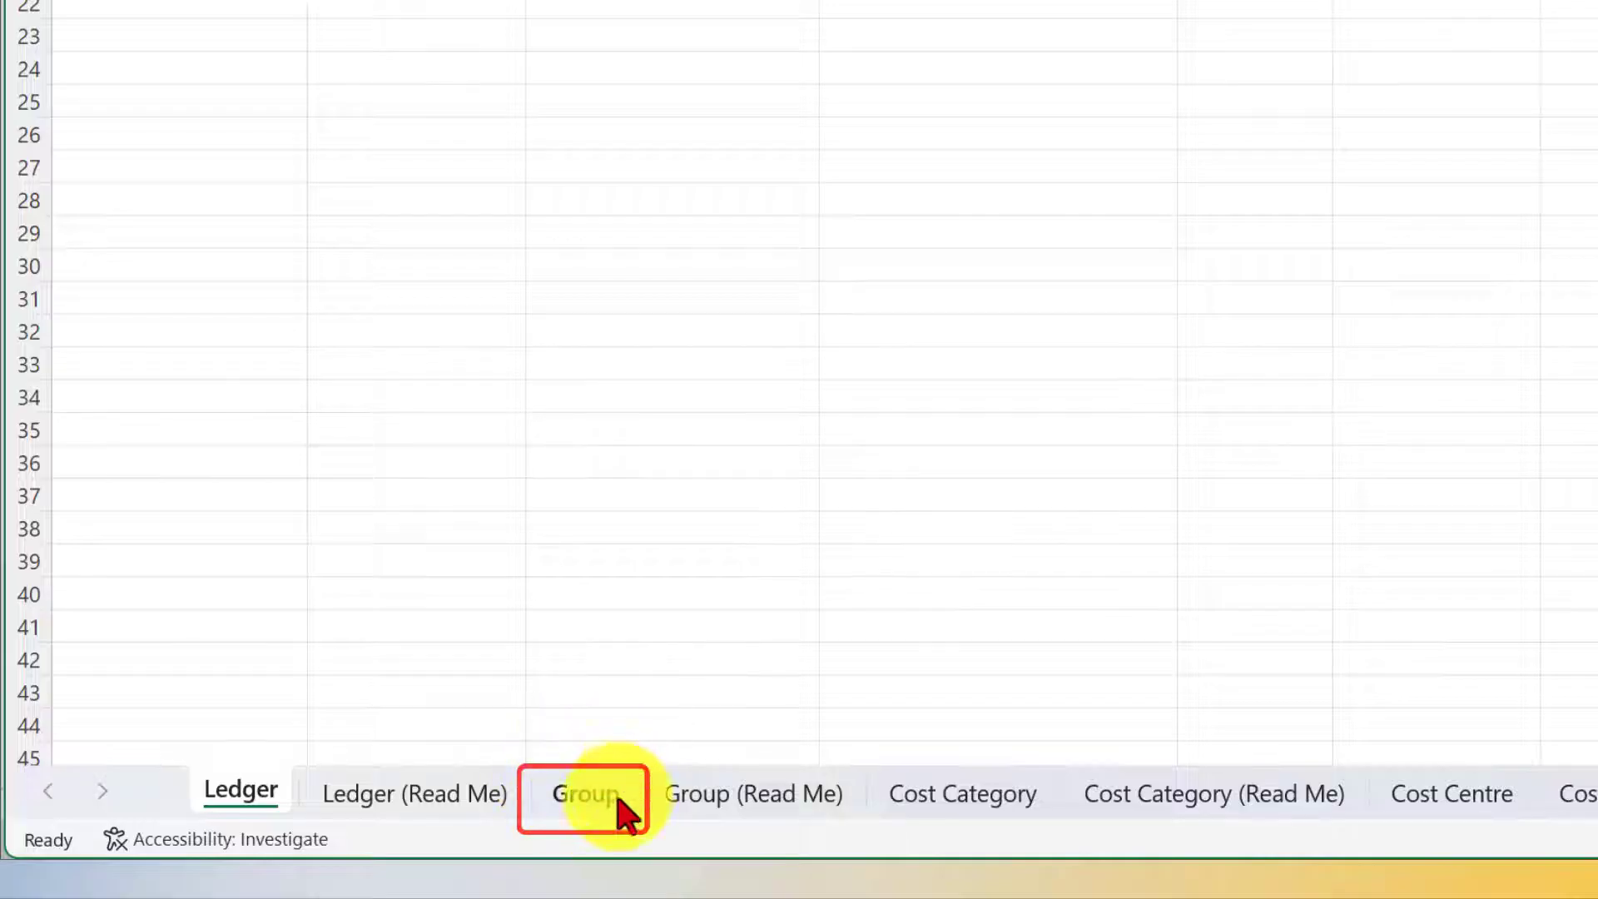
pyautogui.click(591, 791)
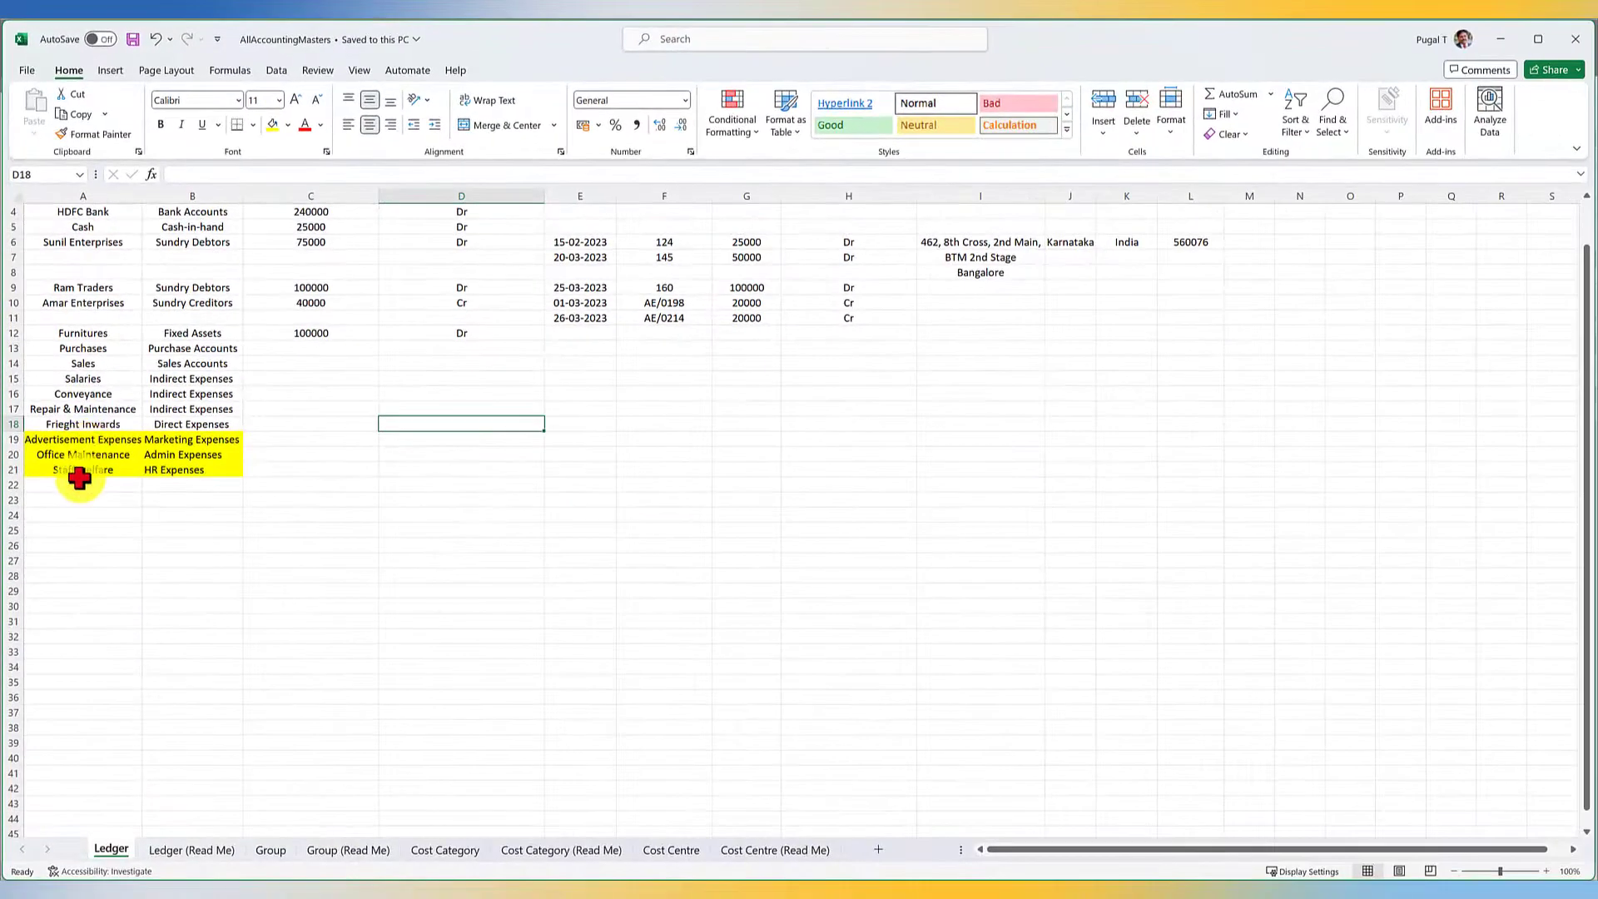
pyautogui.click(134, 40)
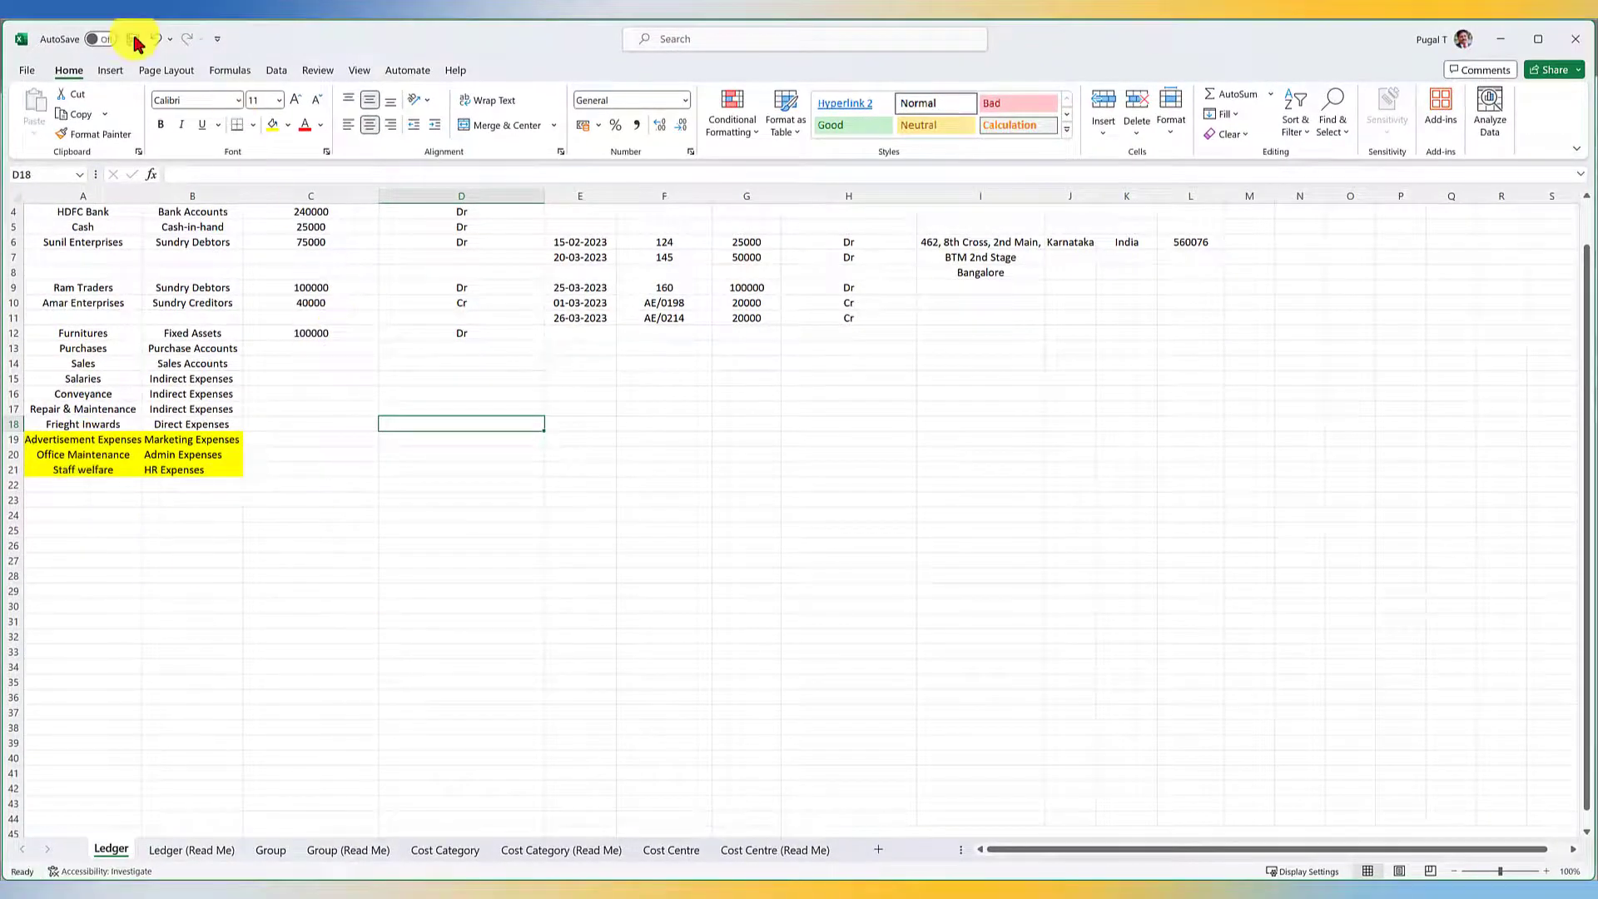
pyautogui.click(1501, 39)
# - Start a masters import in TallyPrime from AllAccountingMasters.xlsx using the Group worksheet and the Default Template
pyautogui.click(996, 61)
pyautogui.click(793, 153)
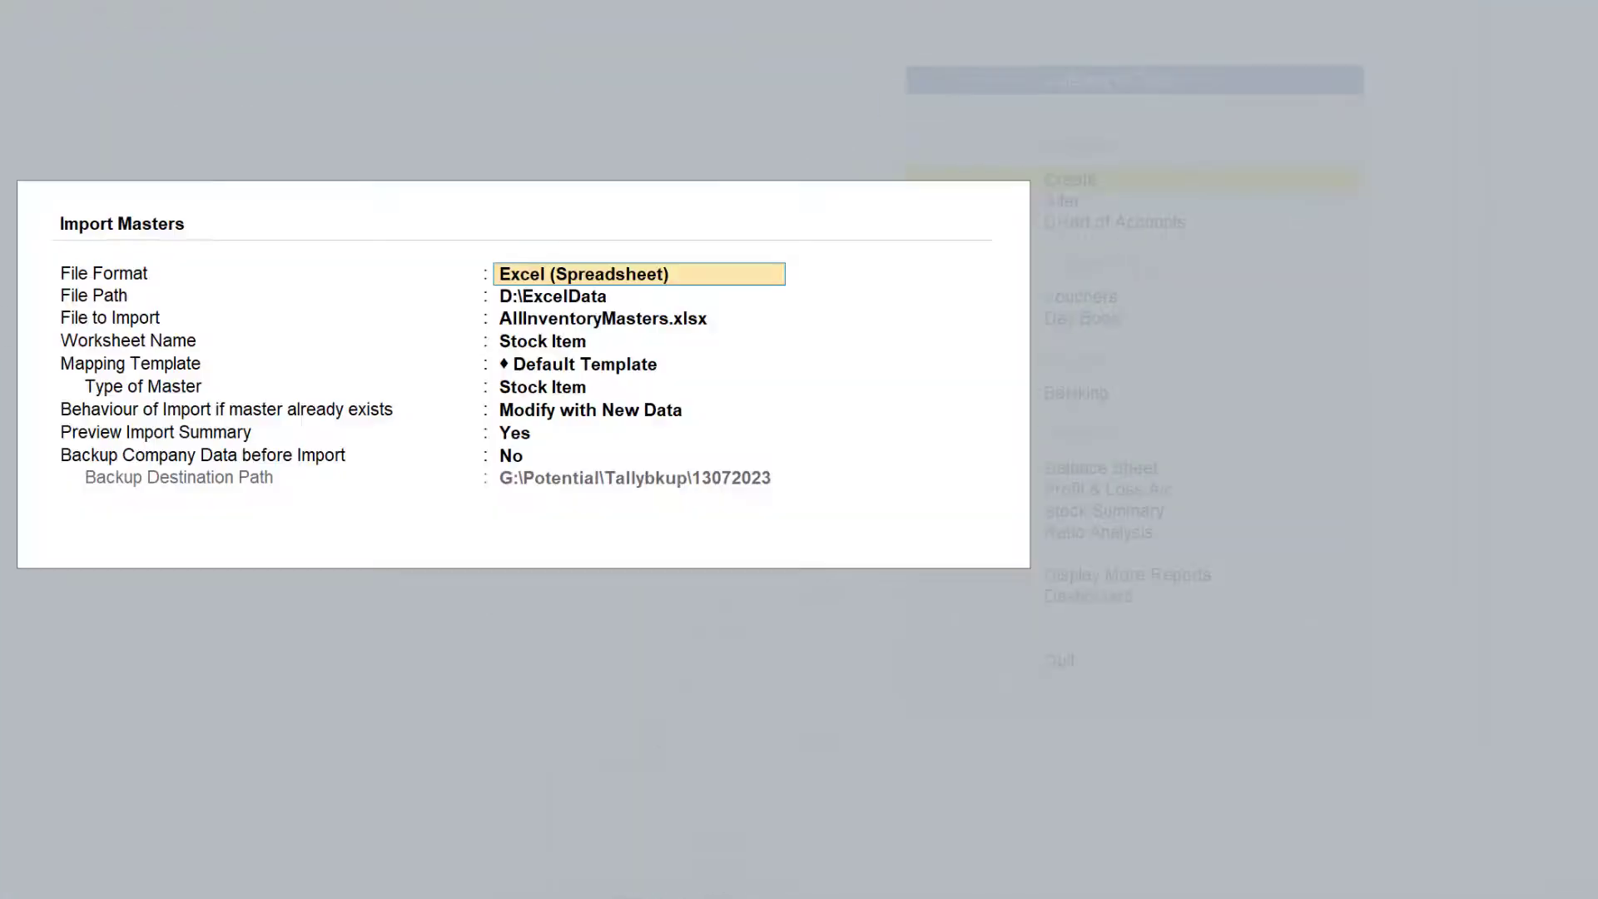
pyautogui.press('Return')
pyautogui.press('Return')
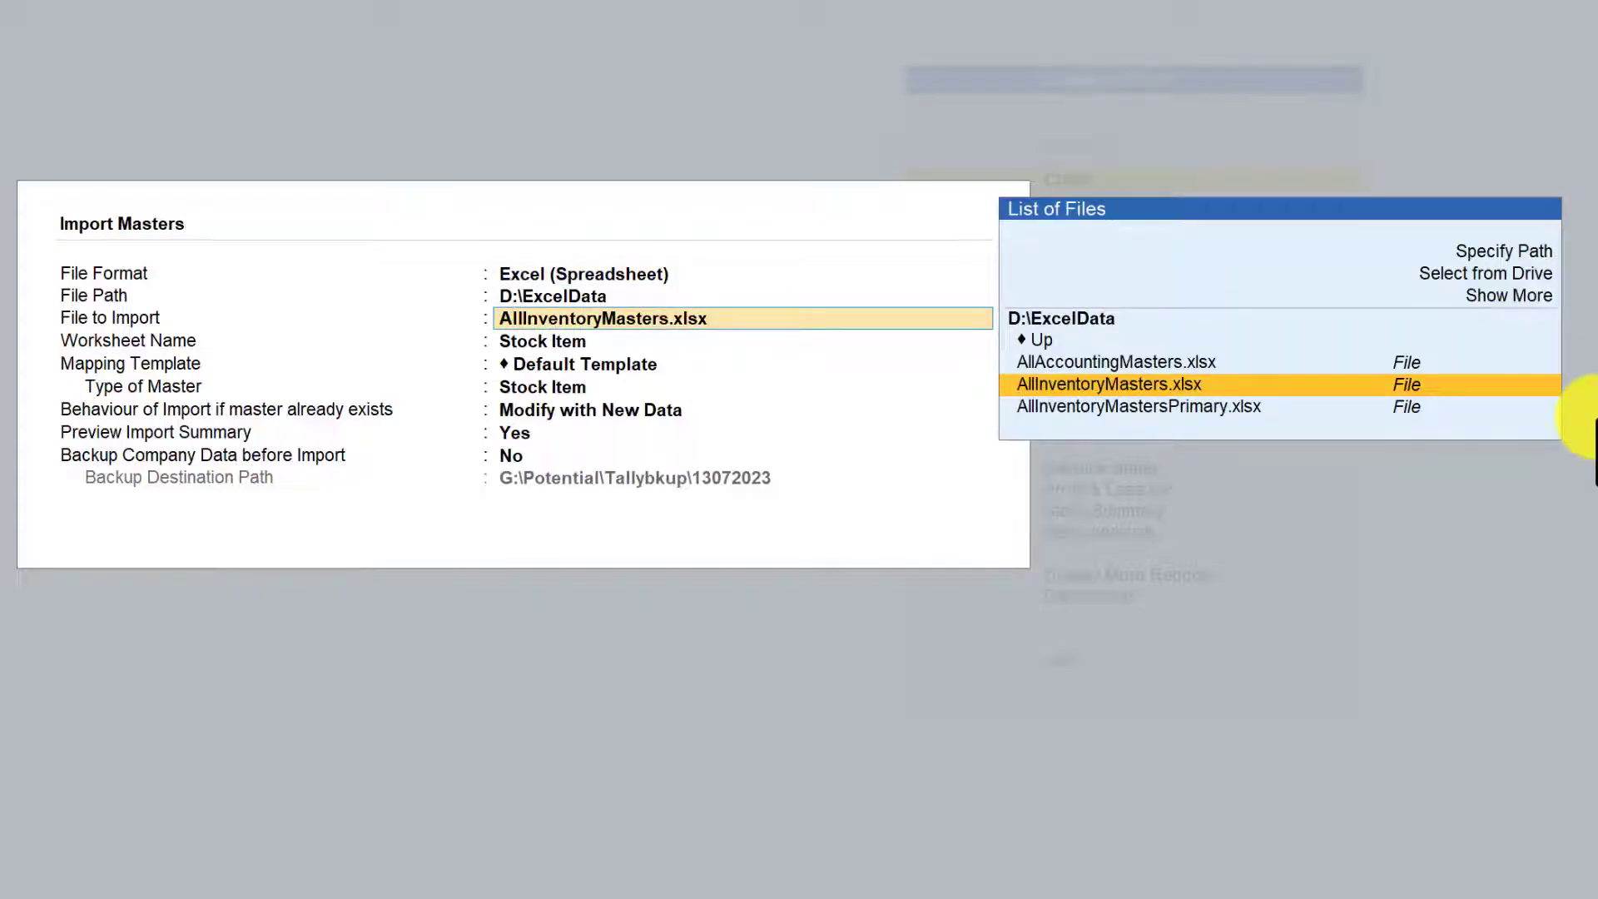
pyautogui.press('Up')
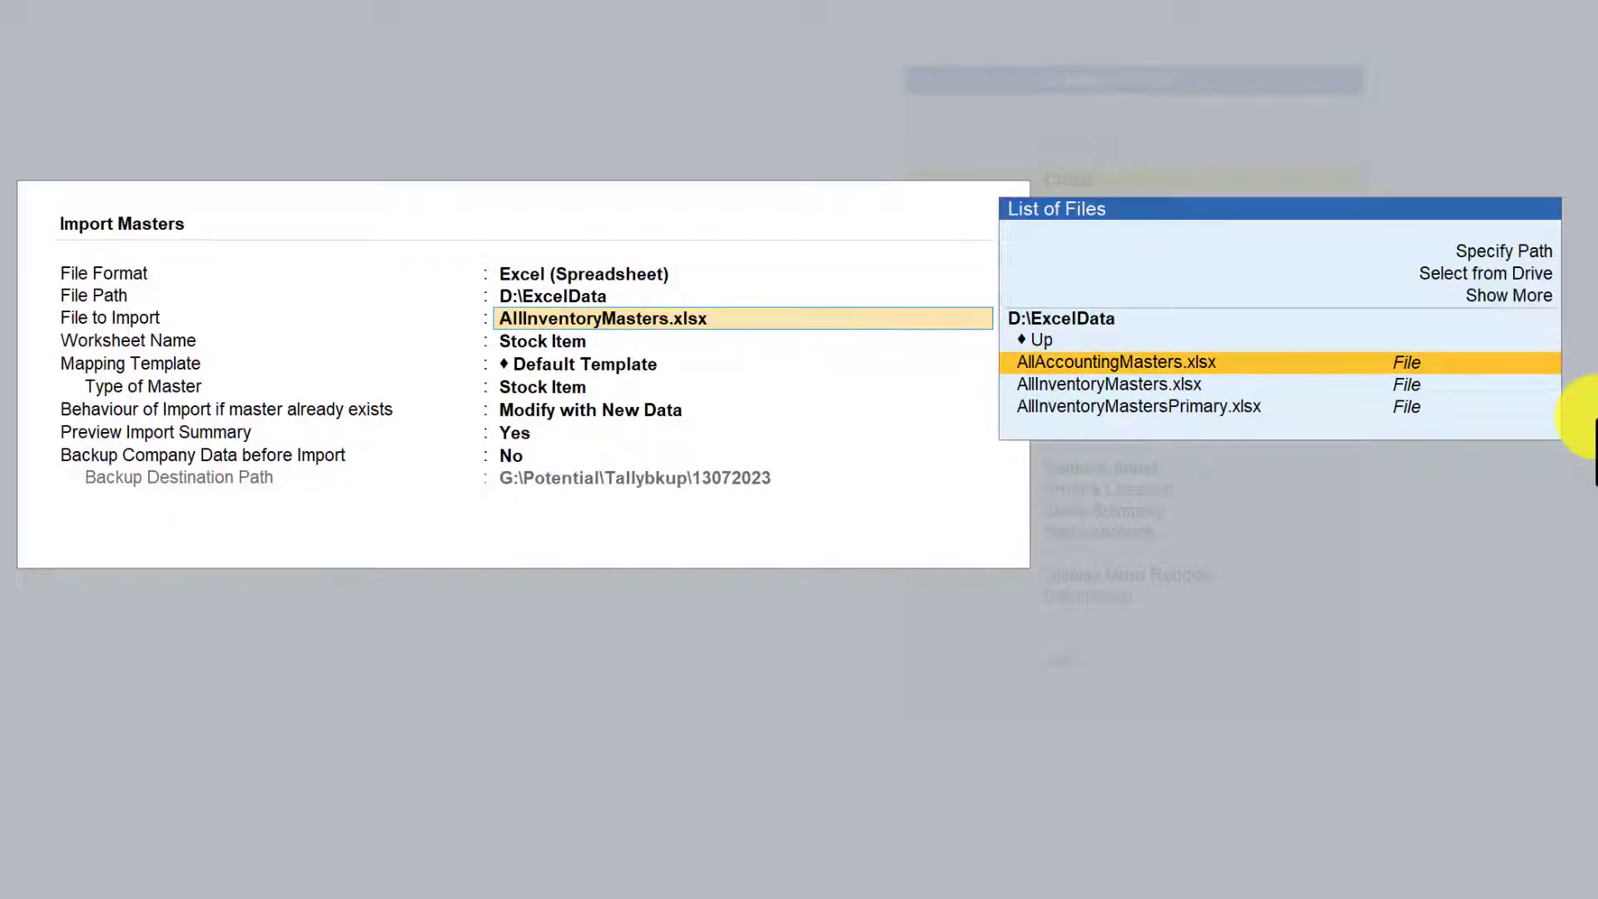
pyautogui.press('Return')
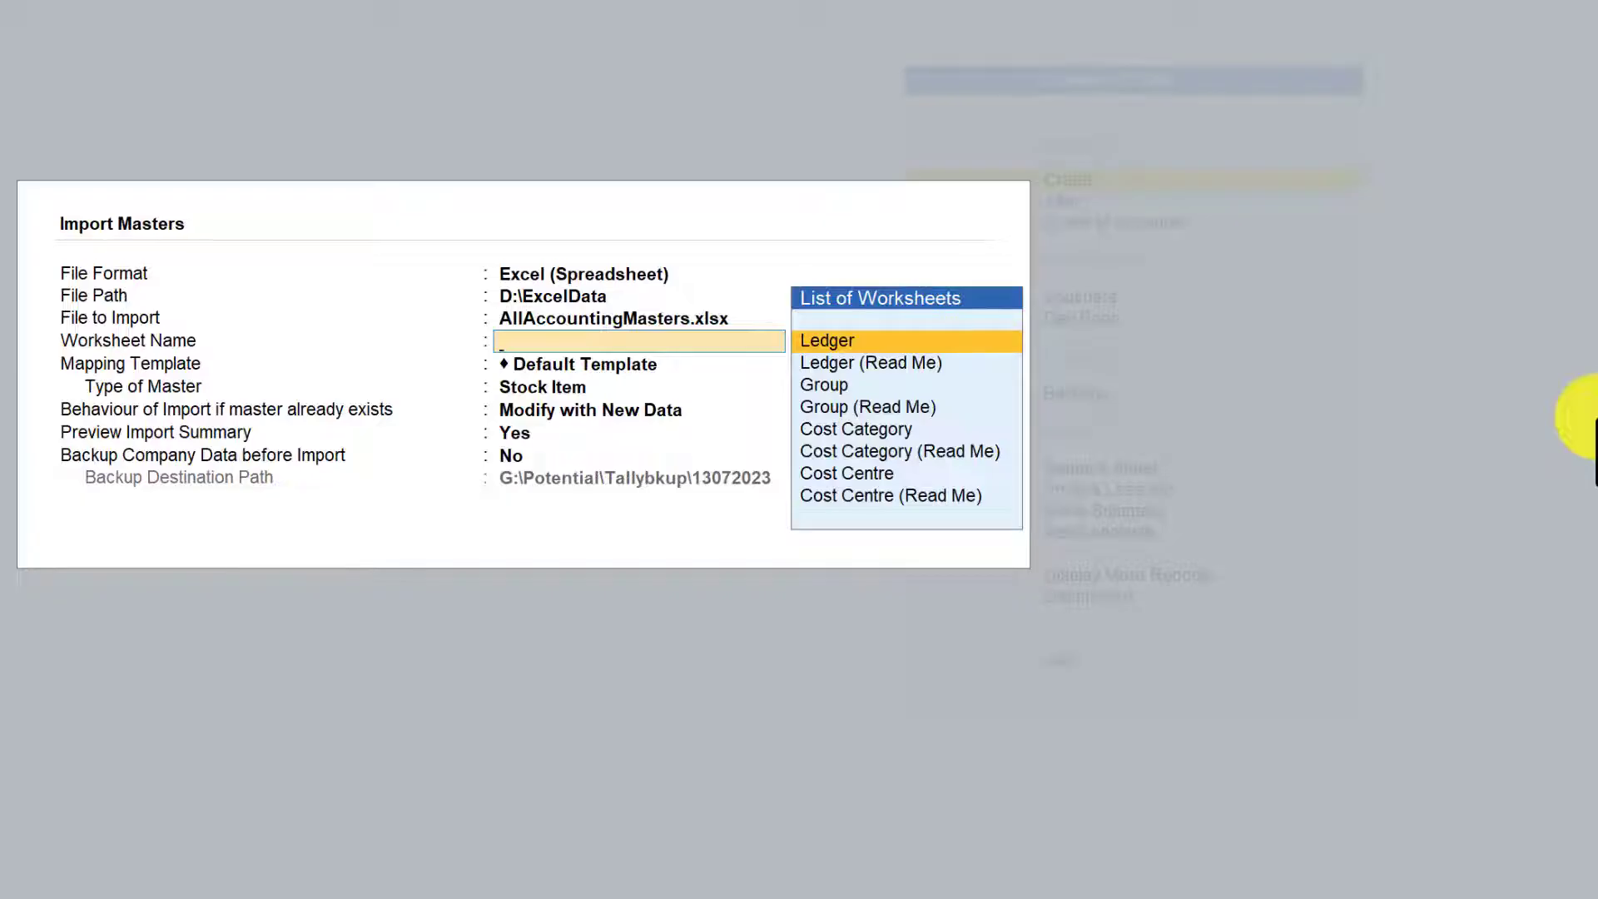
pyautogui.press('Down')
pyautogui.press('Down')
pyautogui.press('Return')
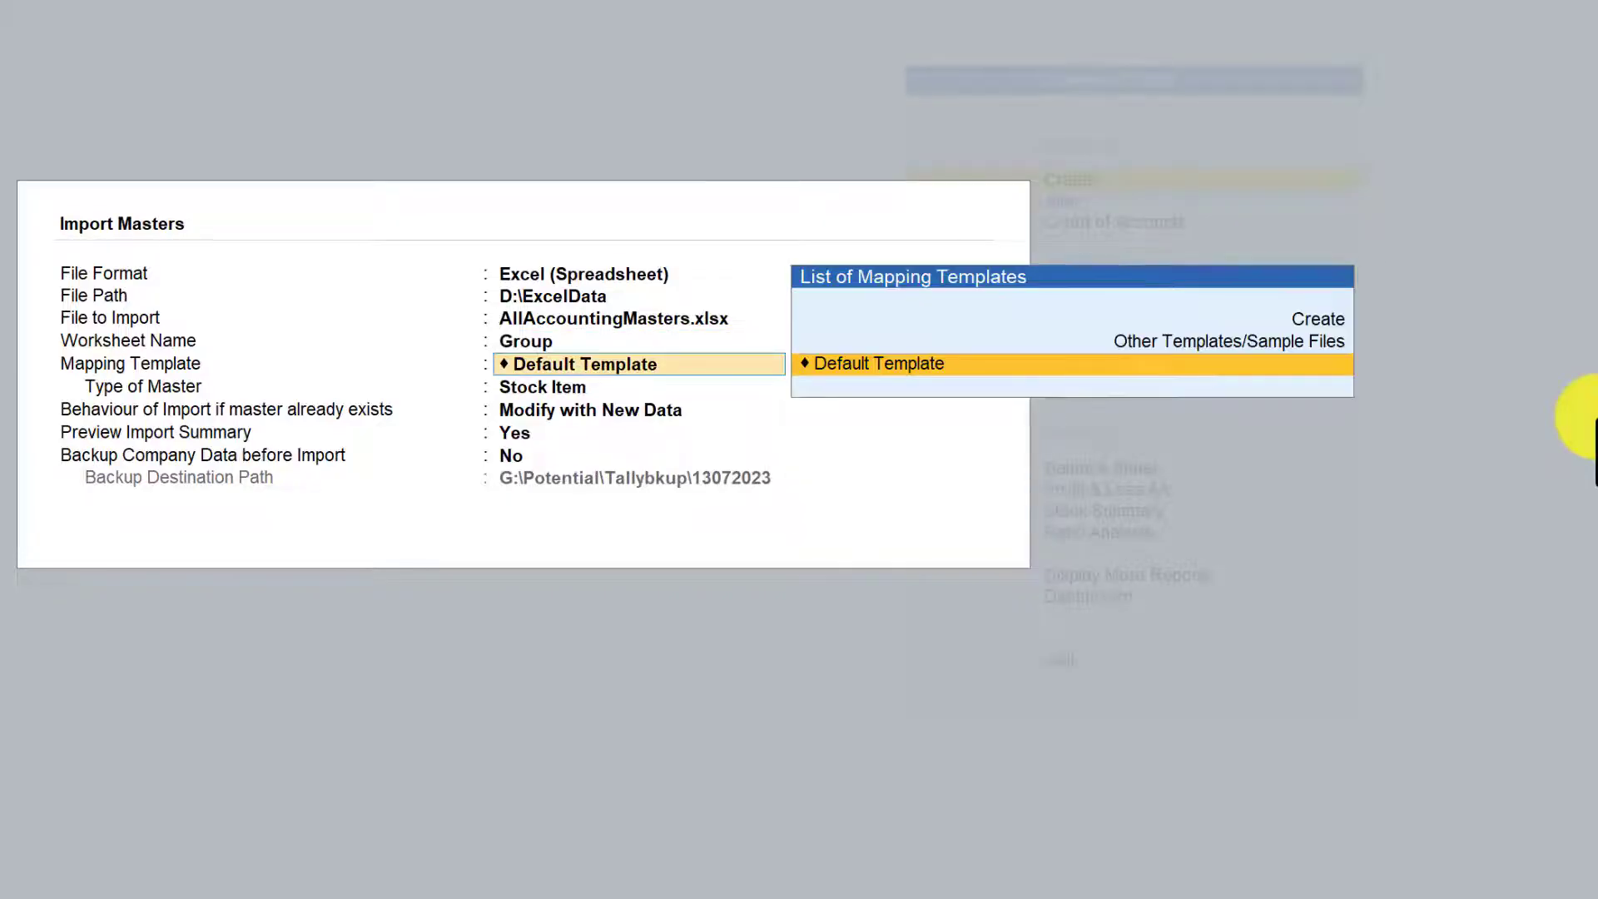
pyautogui.press('Return')
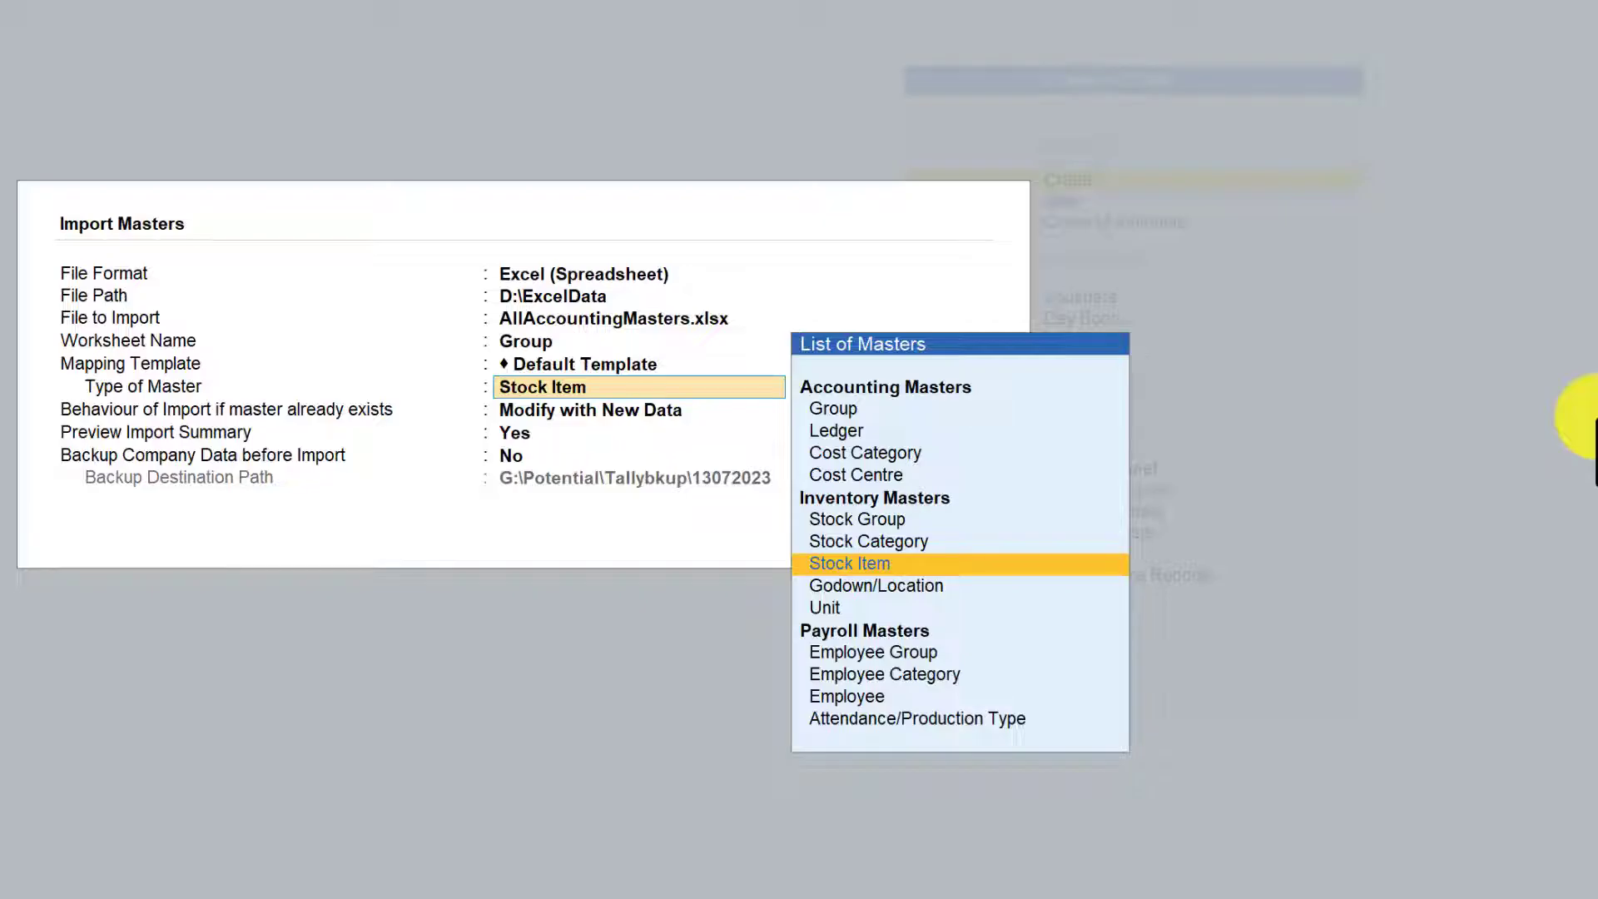
# - Set the type of master to Group, accept the remaining settings and import the groups from the summary preview
pyautogui.press('Up')
pyautogui.press('Up')
pyautogui.press('Up')
pyautogui.press('Up')
pyautogui.press('Up')
pyautogui.press('Up')
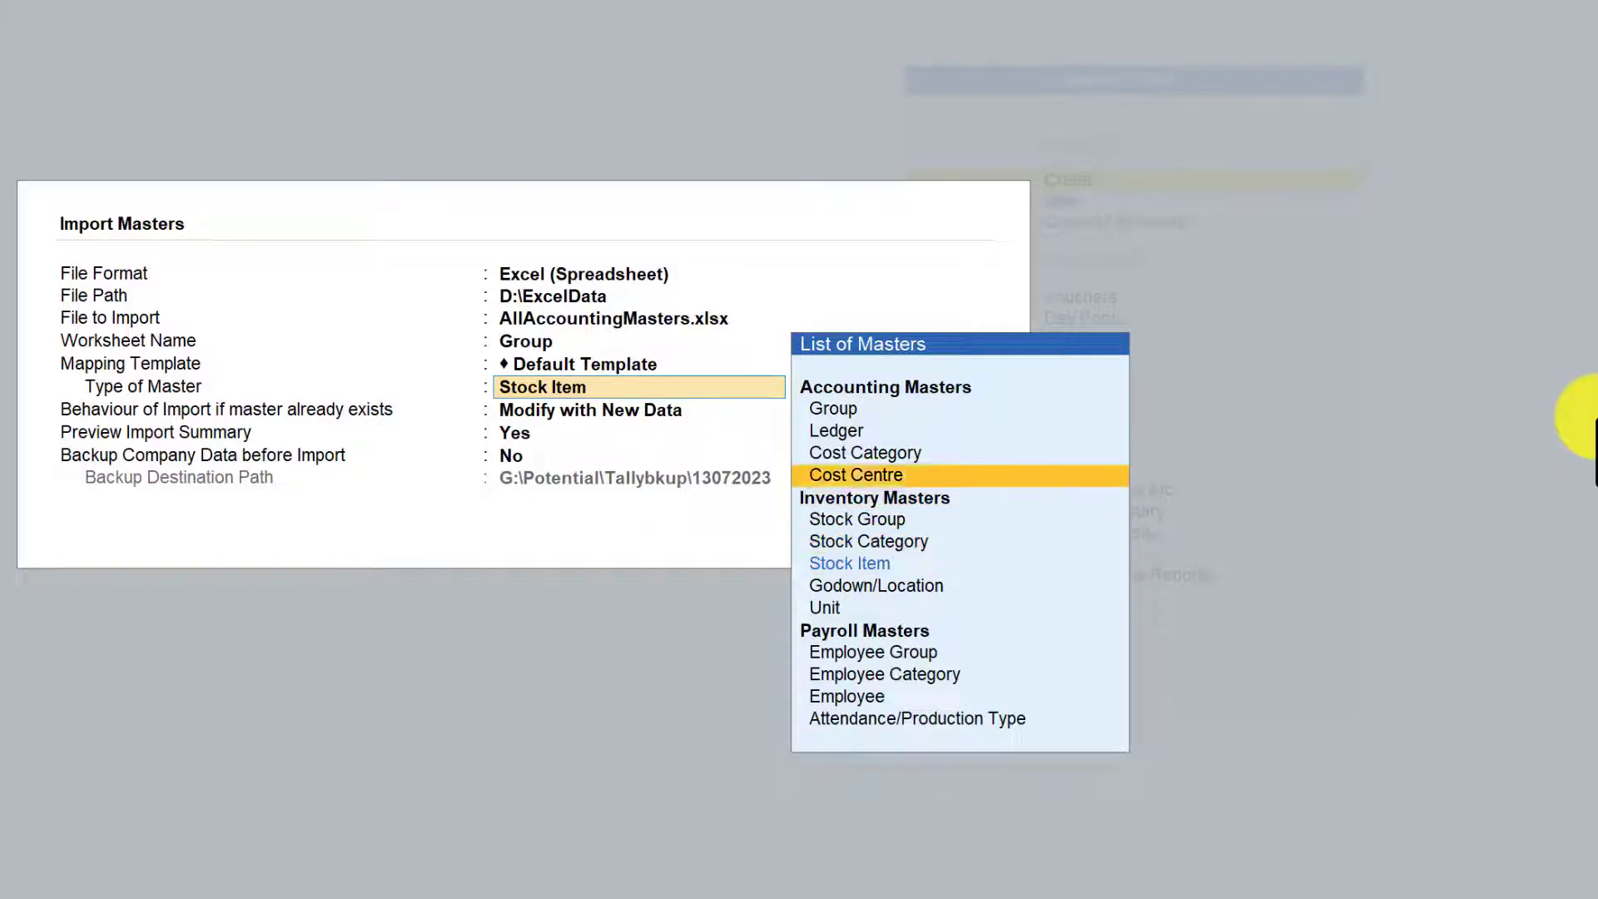
pyautogui.press('Return')
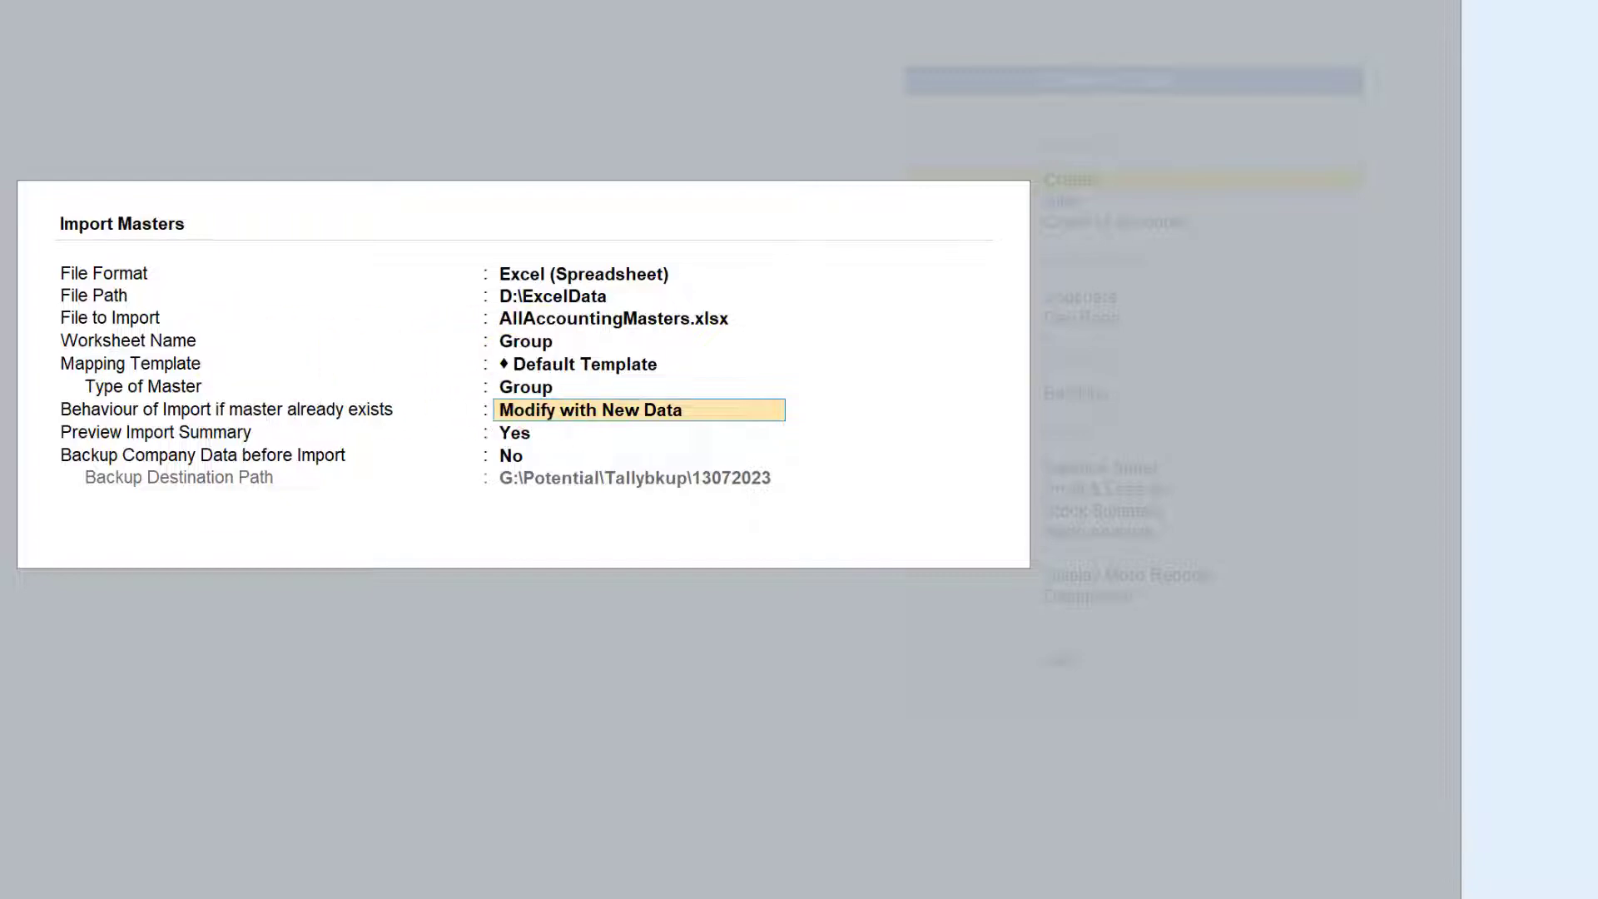
pyautogui.hotkey('ctrl', 'a')
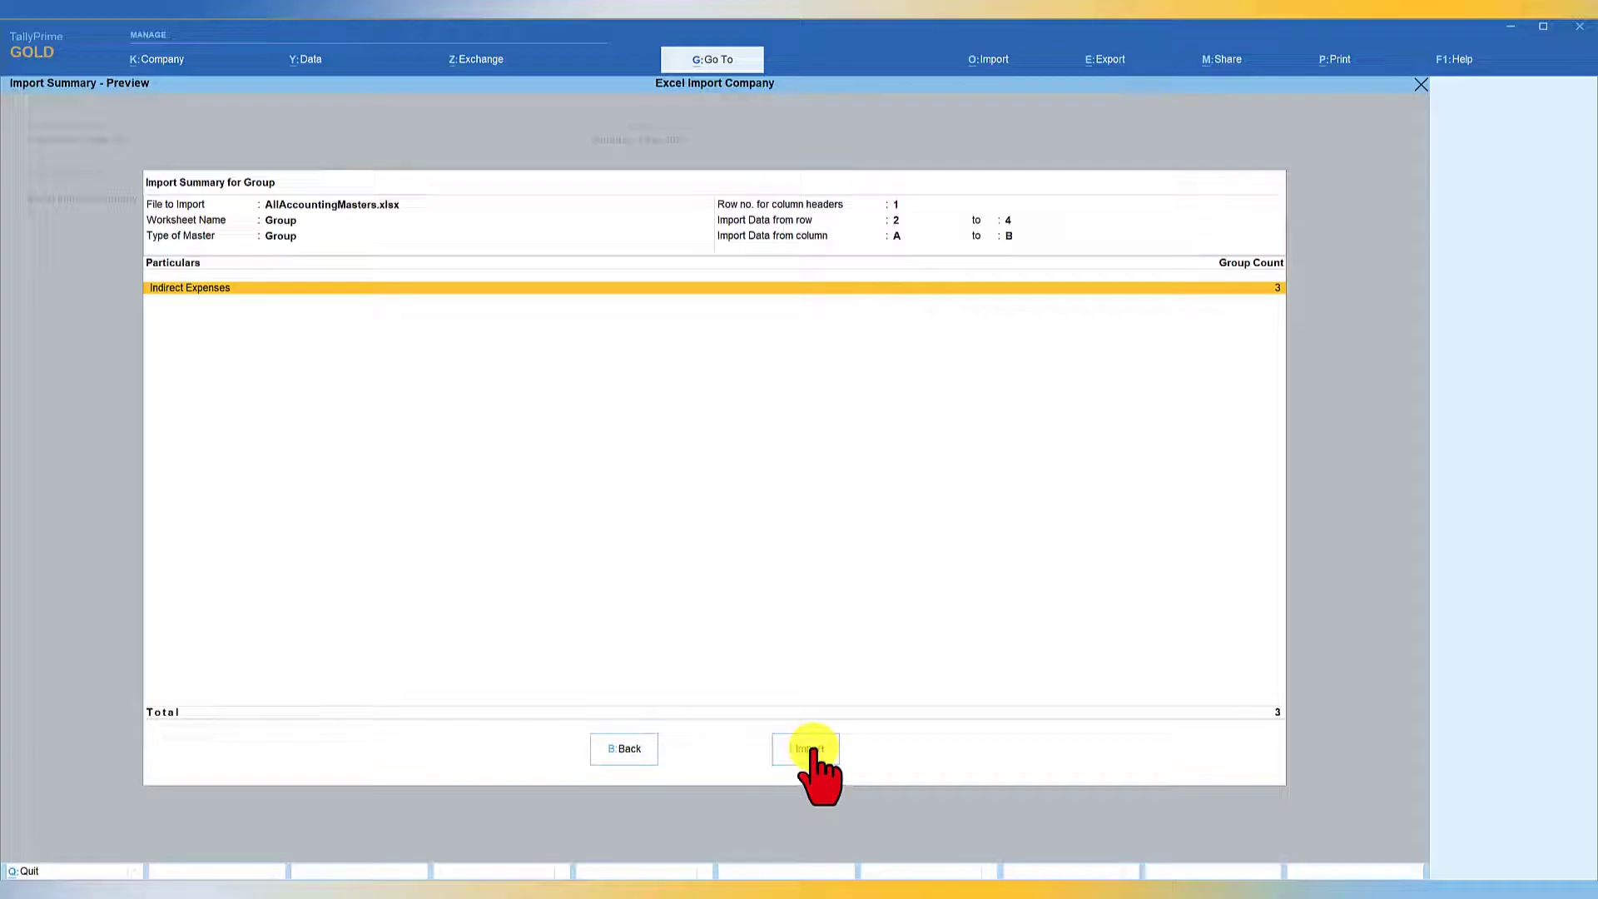
pyautogui.click(813, 752)
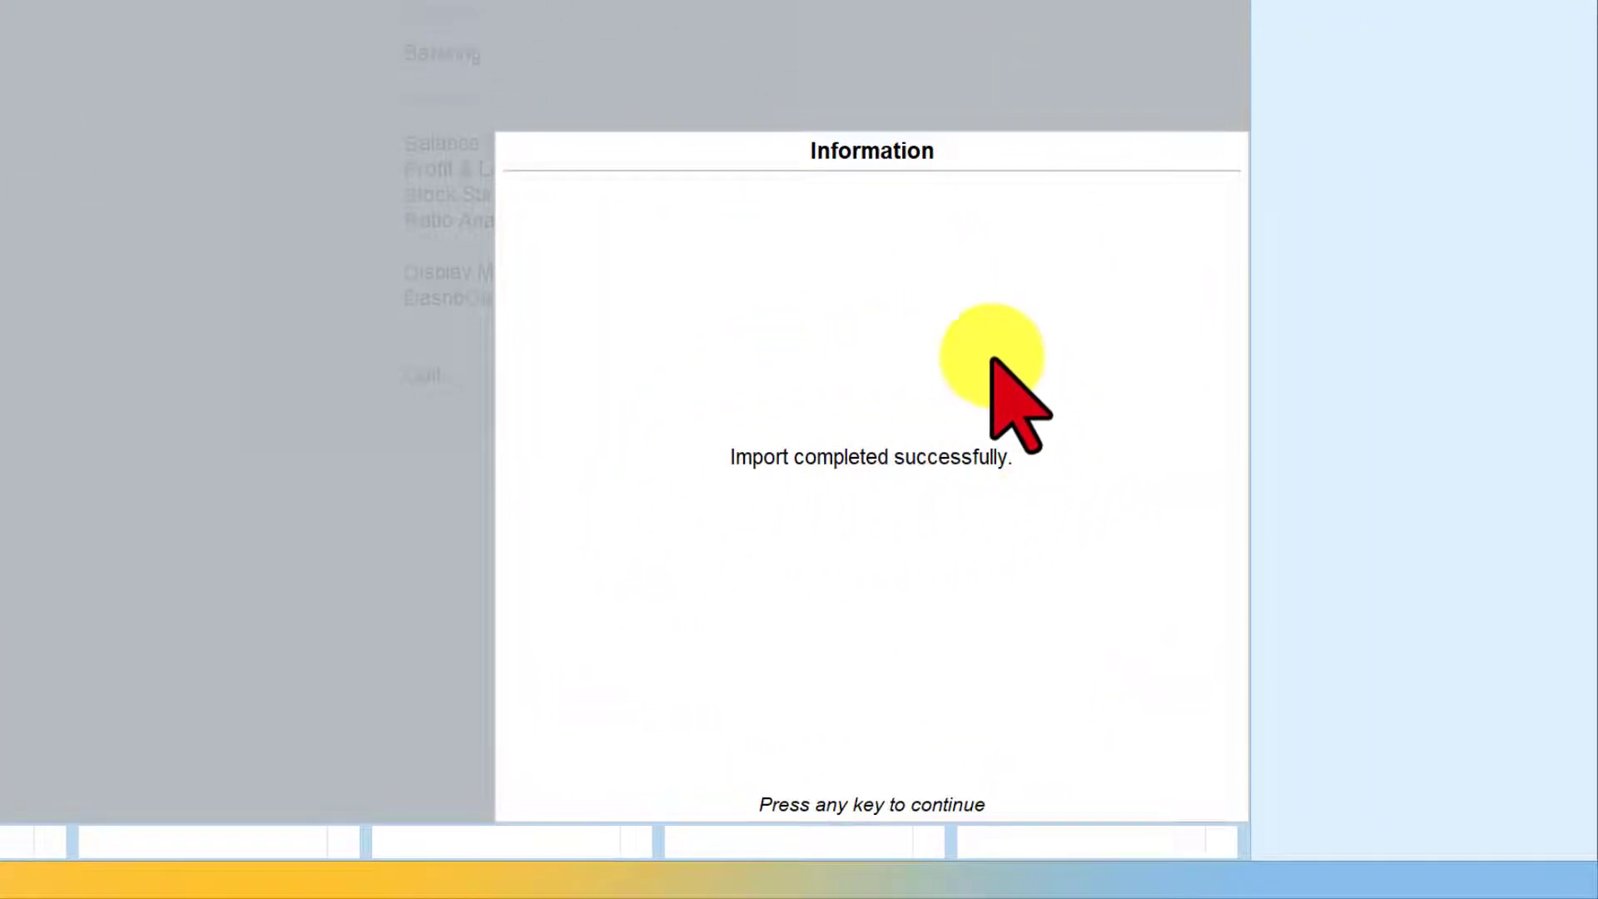
pyautogui.press('Return')
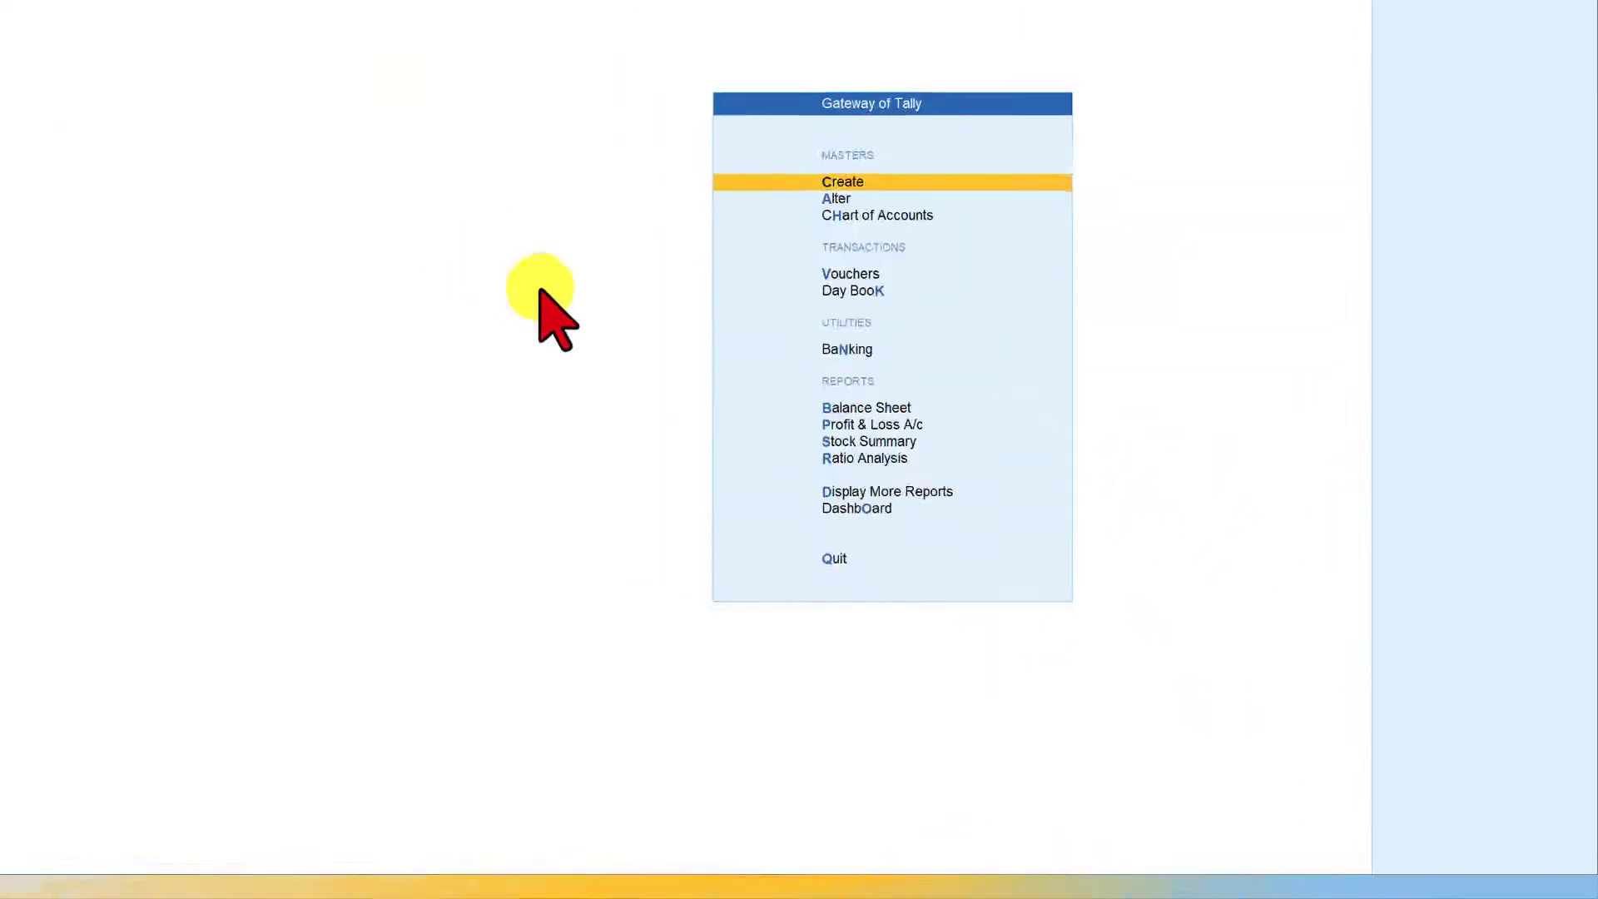
# - Open the list of groups in the Chart of Accounts and check the subgroups under Indirect Expenses
pyautogui.click(835, 186)
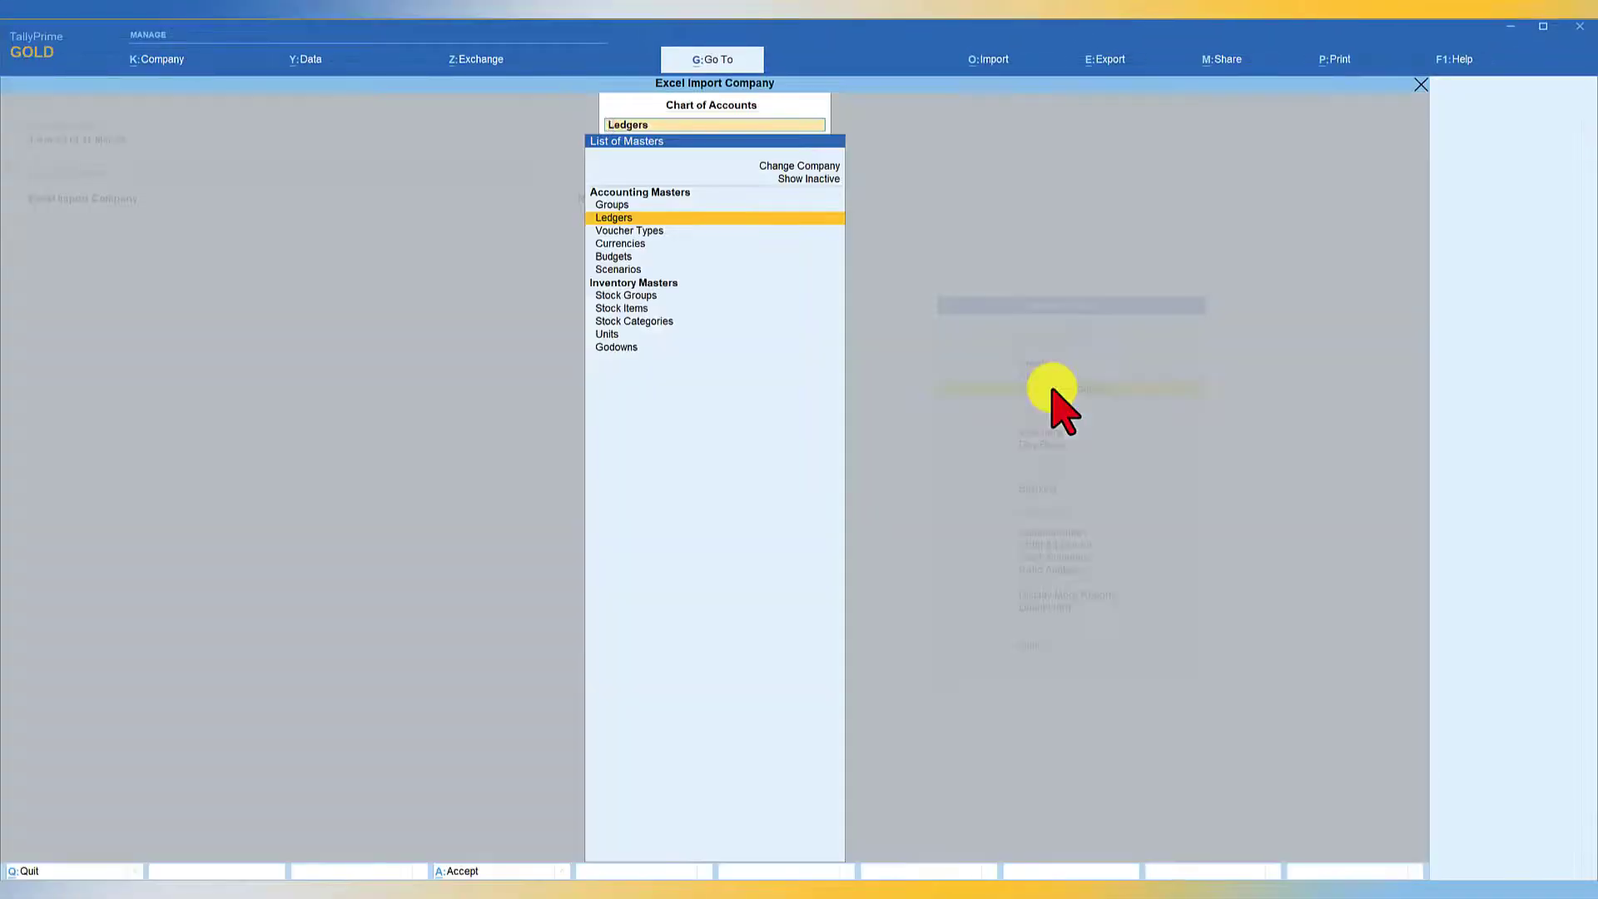
pyautogui.press('Up')
pyautogui.press('Return')
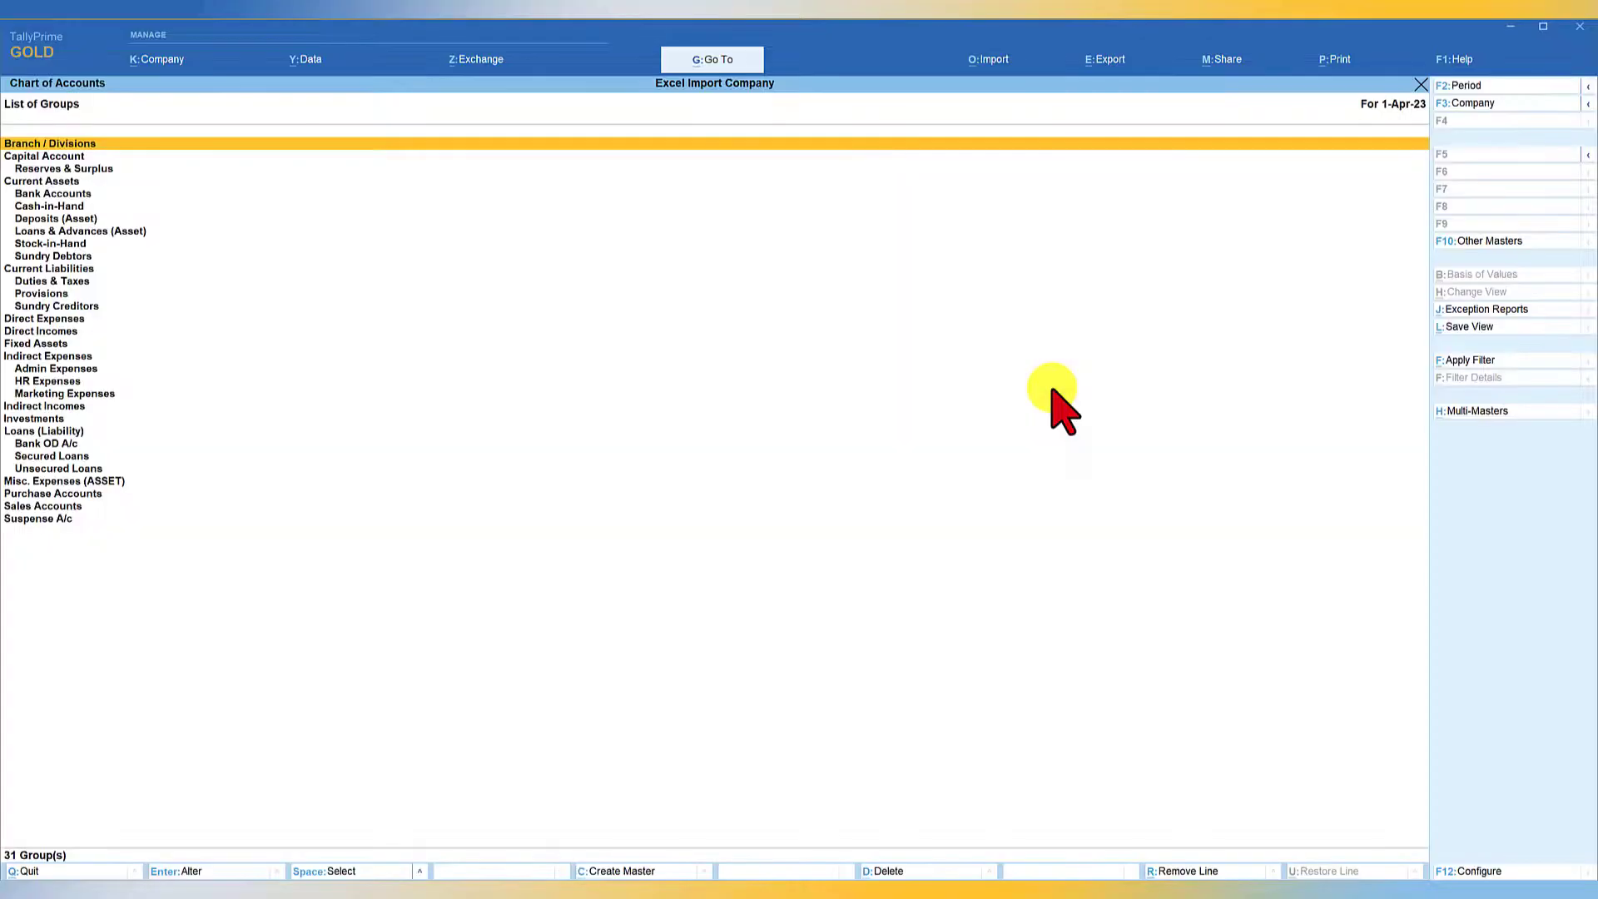
pyautogui.press('Down')
pyautogui.press('Down')
pyautogui.press('Down')
pyautogui.press('Down')
pyautogui.press('Down')
pyautogui.press('Down')
pyautogui.press('Down')
pyautogui.press('Down')
pyautogui.press('Down')
pyautogui.press('Down')
pyautogui.press('Down')
pyautogui.press('Down')
pyautogui.press('Down')
pyautogui.press('Down')
pyautogui.press('Down')
pyautogui.press('Down')
pyautogui.press('Down')
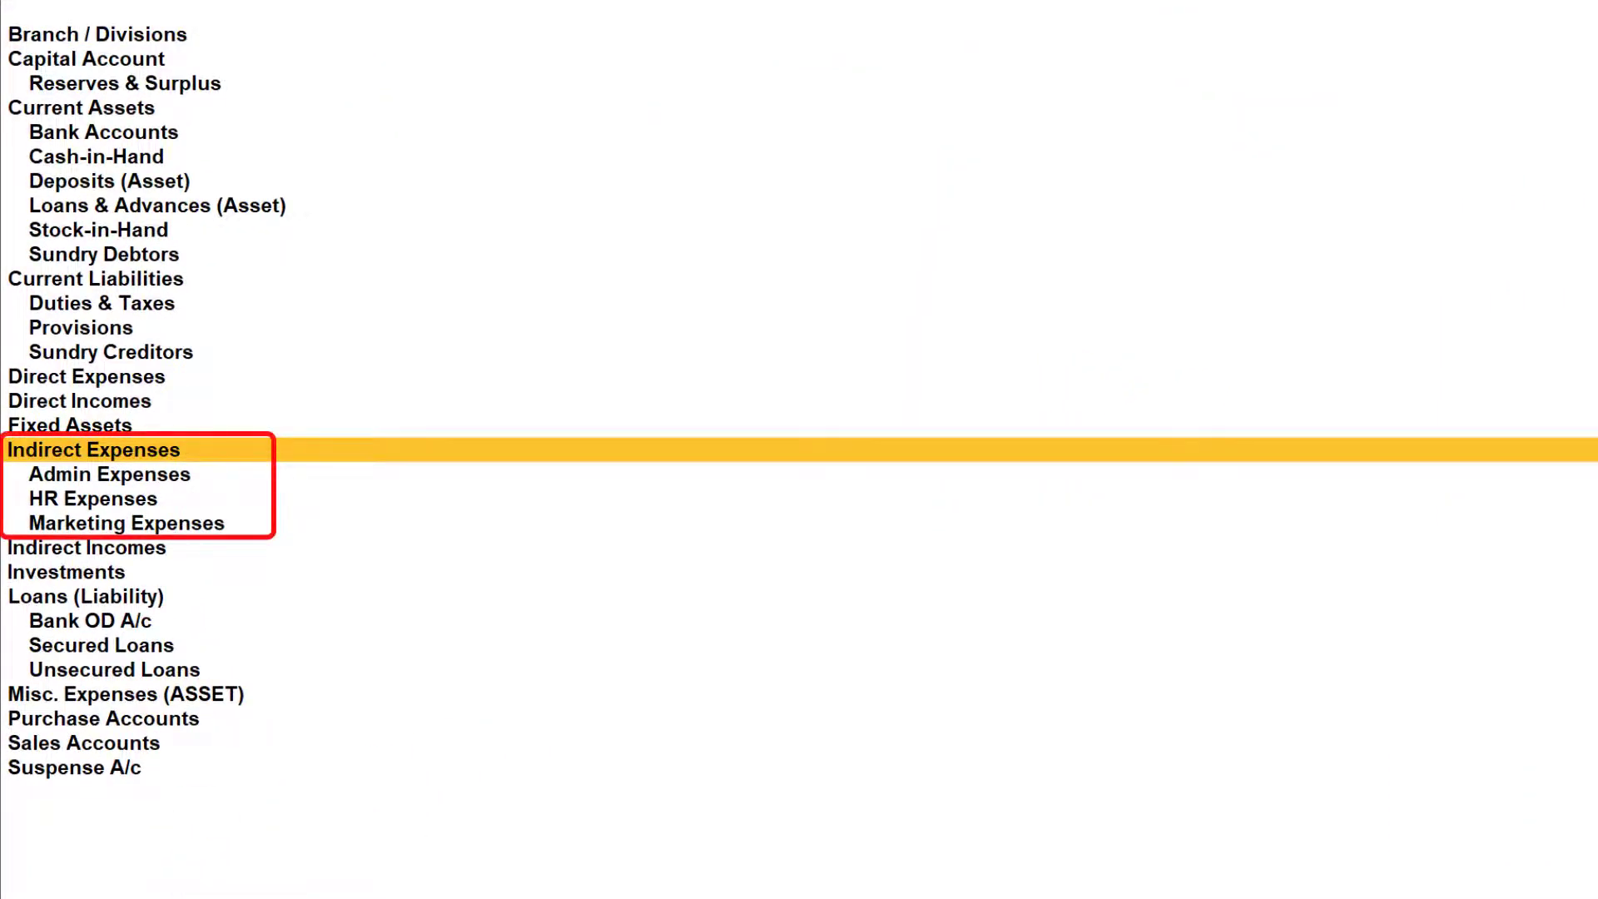
pyautogui.press('Down')
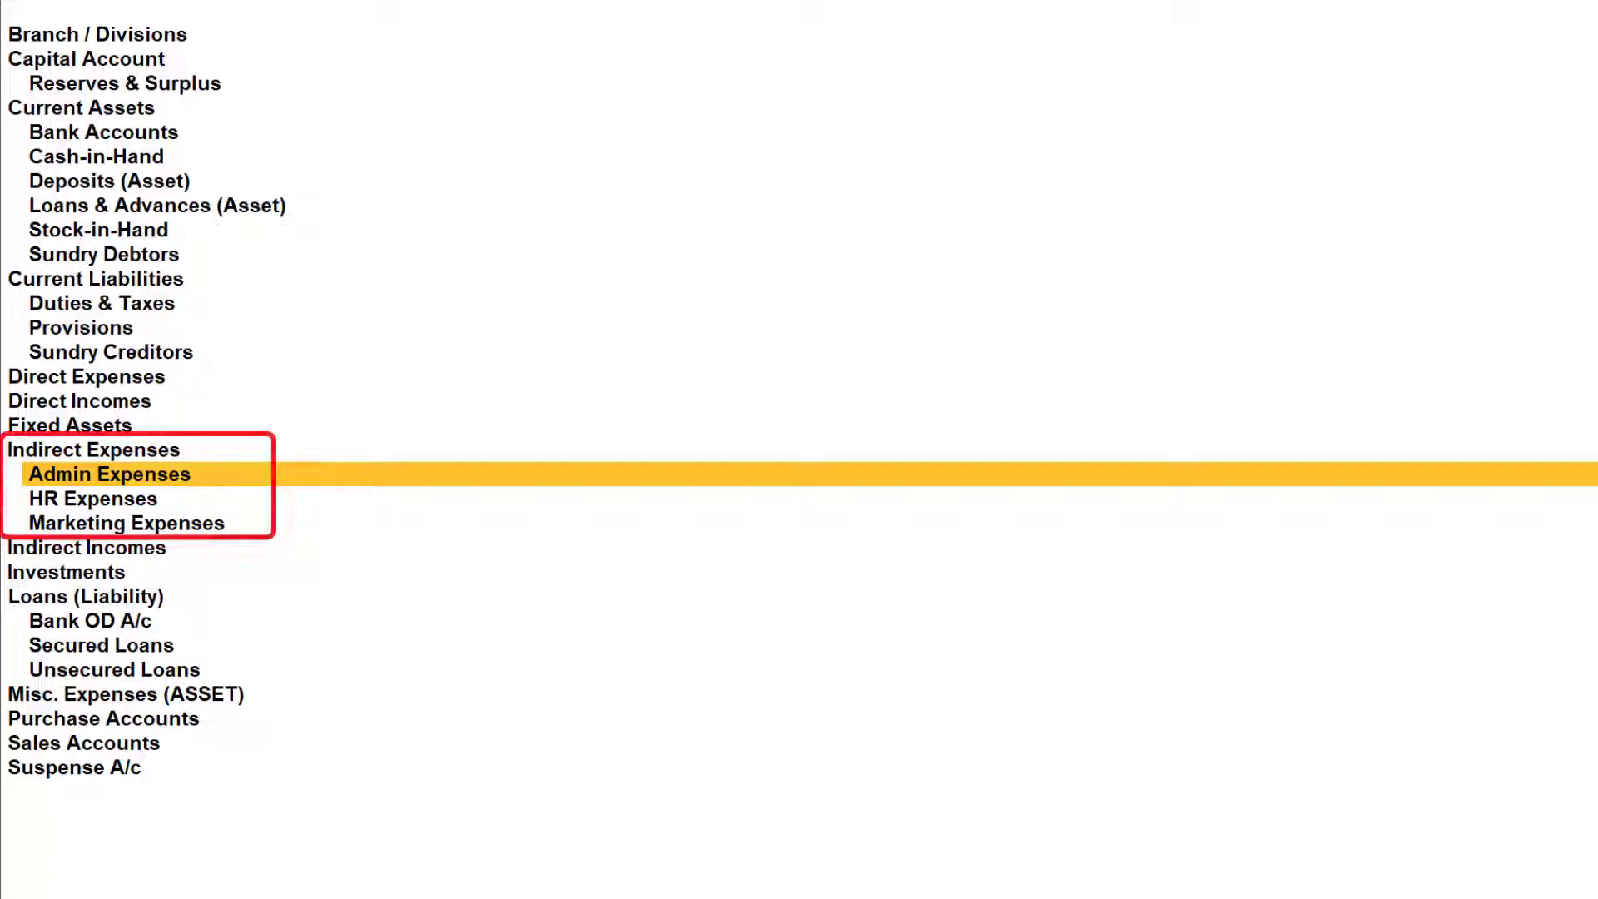